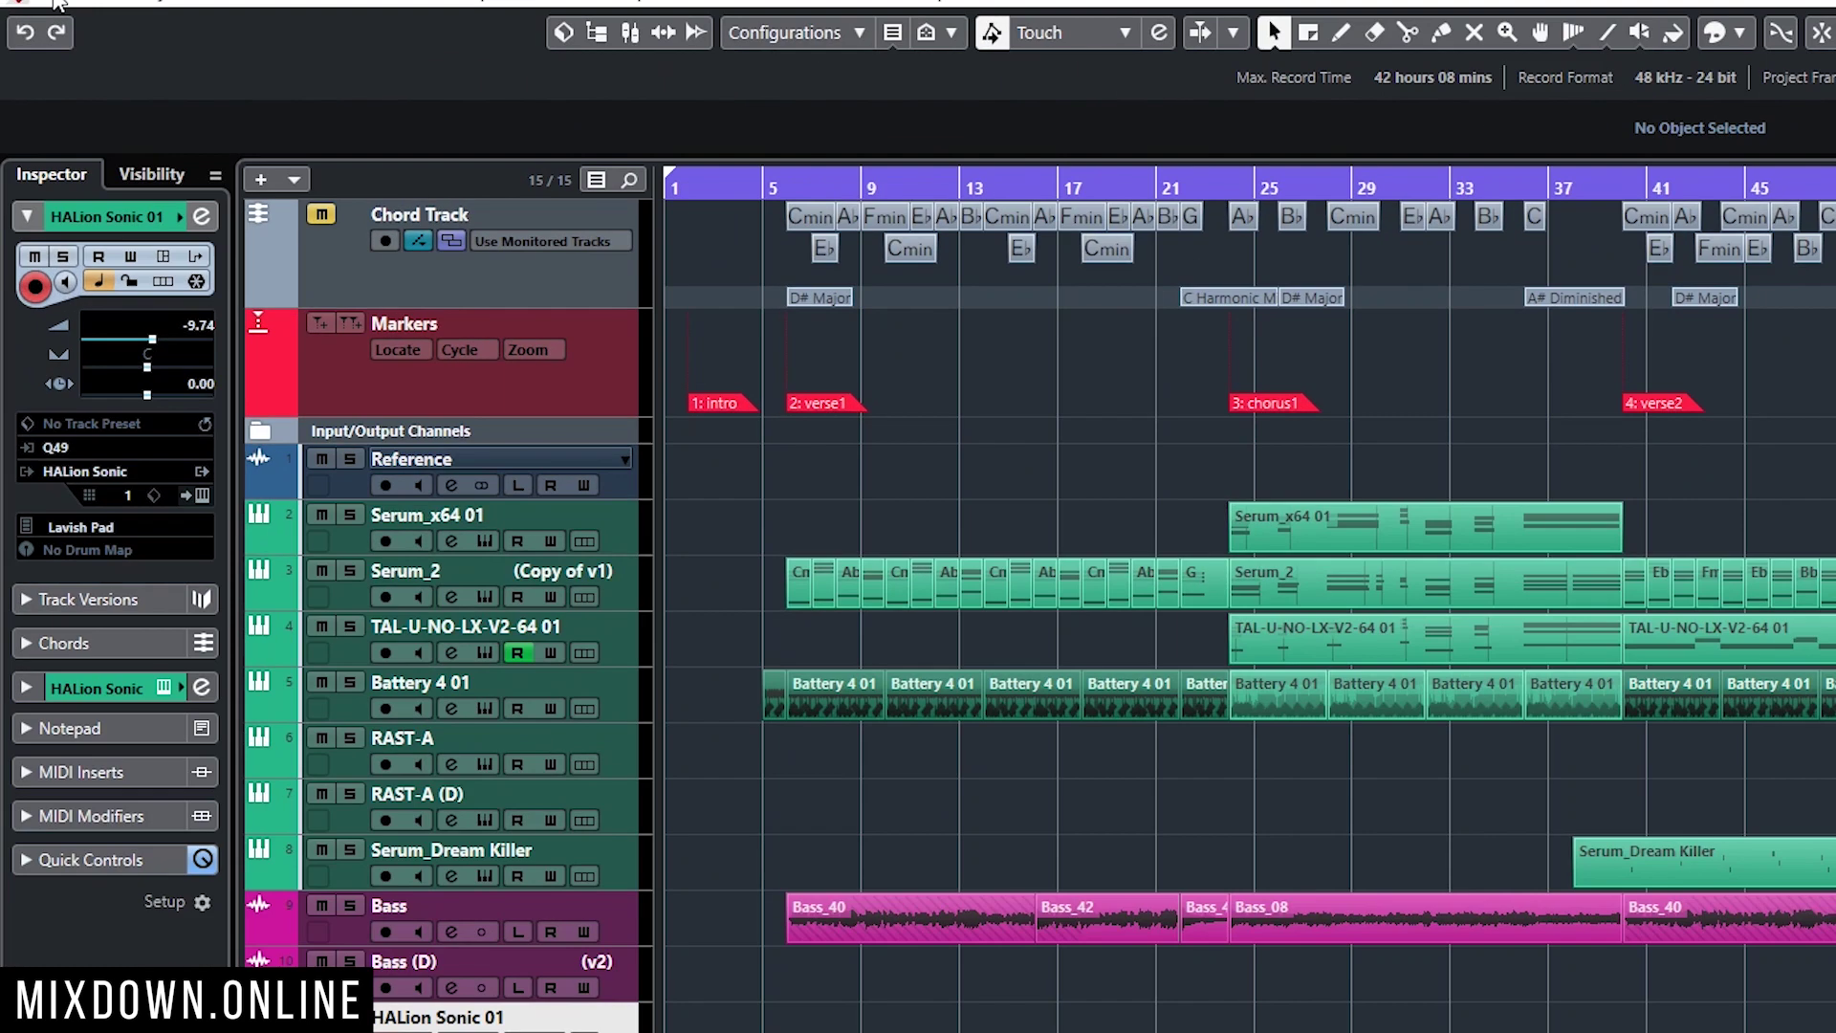
# Bring up the AAF export options from the File menu
pyautogui.click(35, 7)
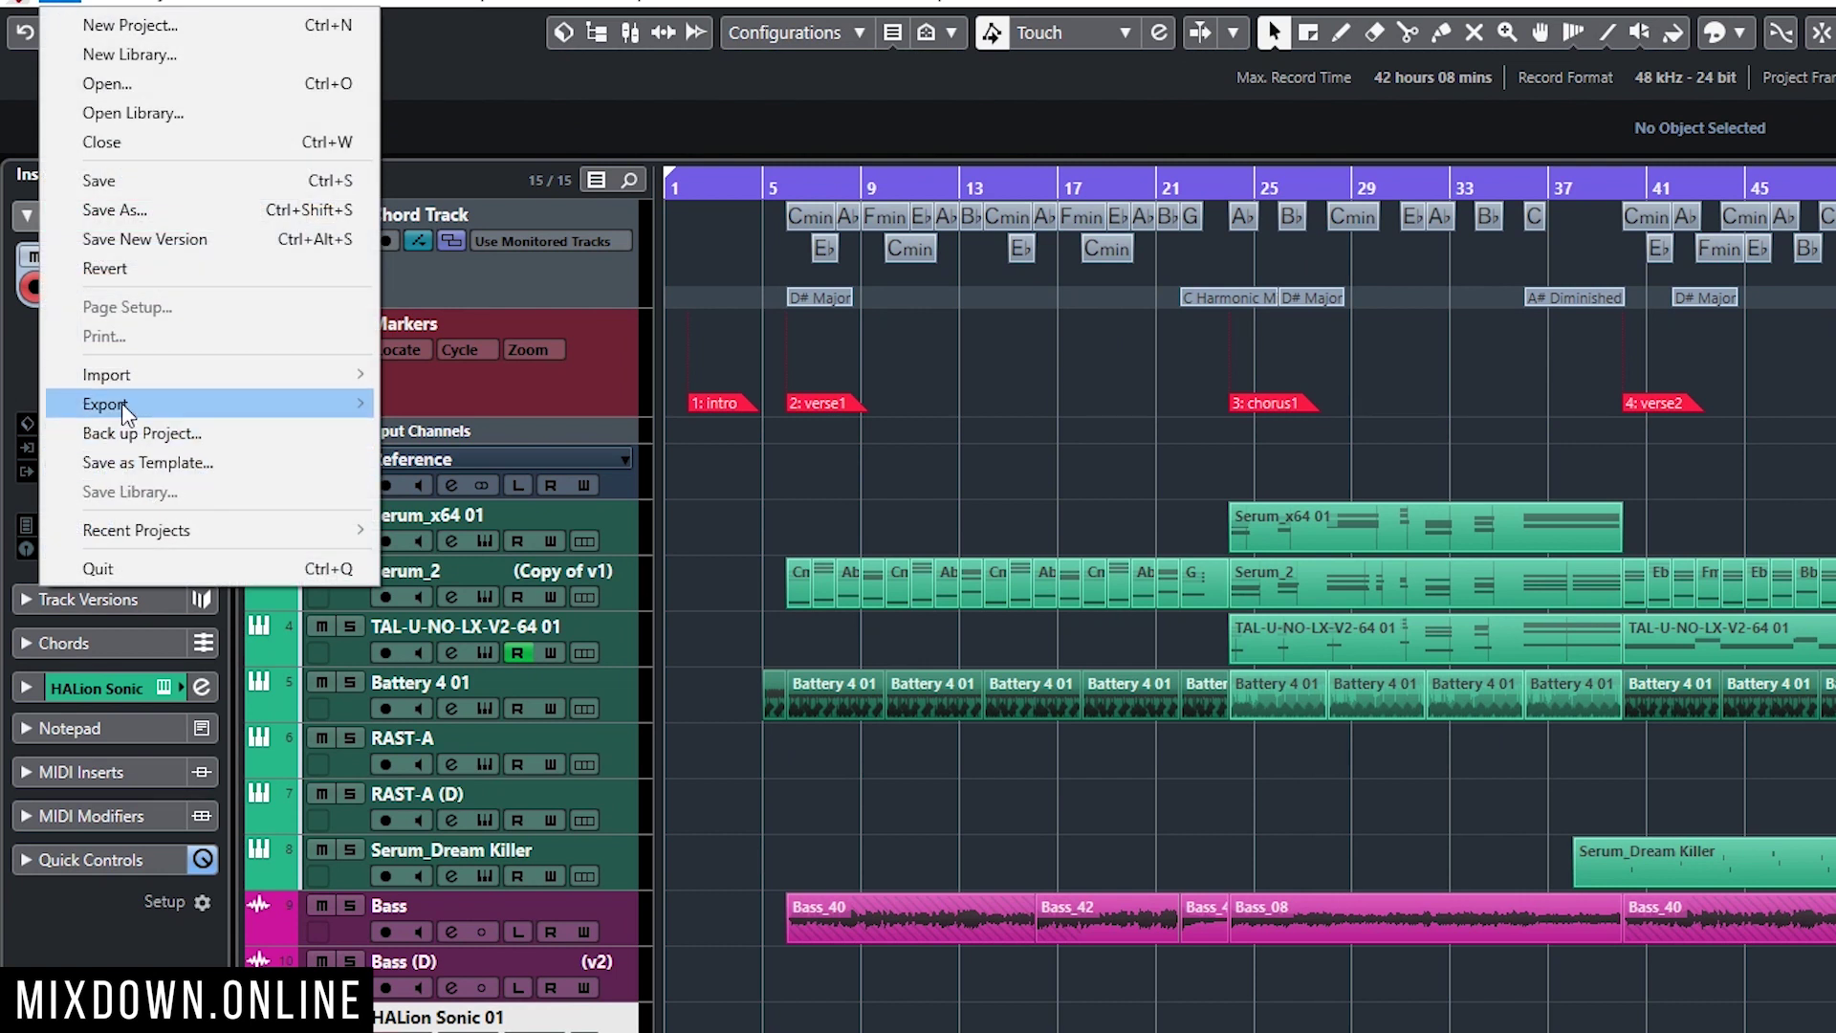
pyautogui.moveTo(122, 404)
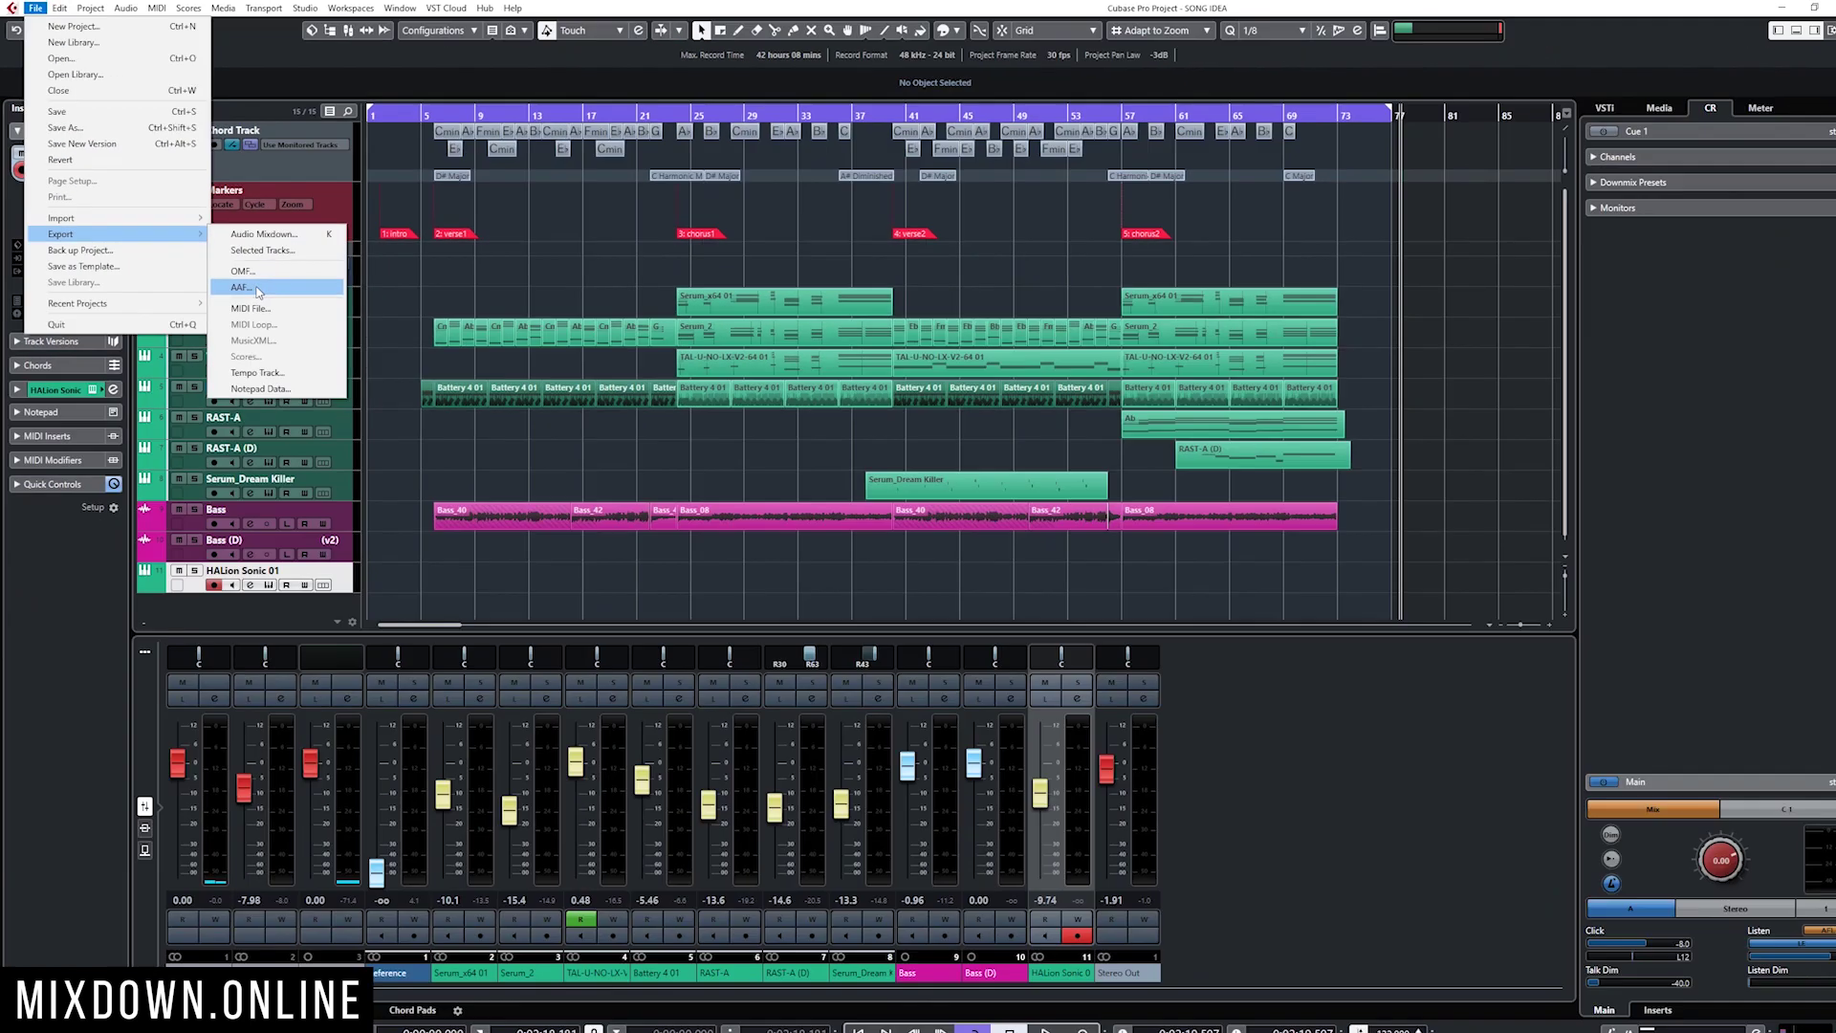
pyautogui.click(241, 286)
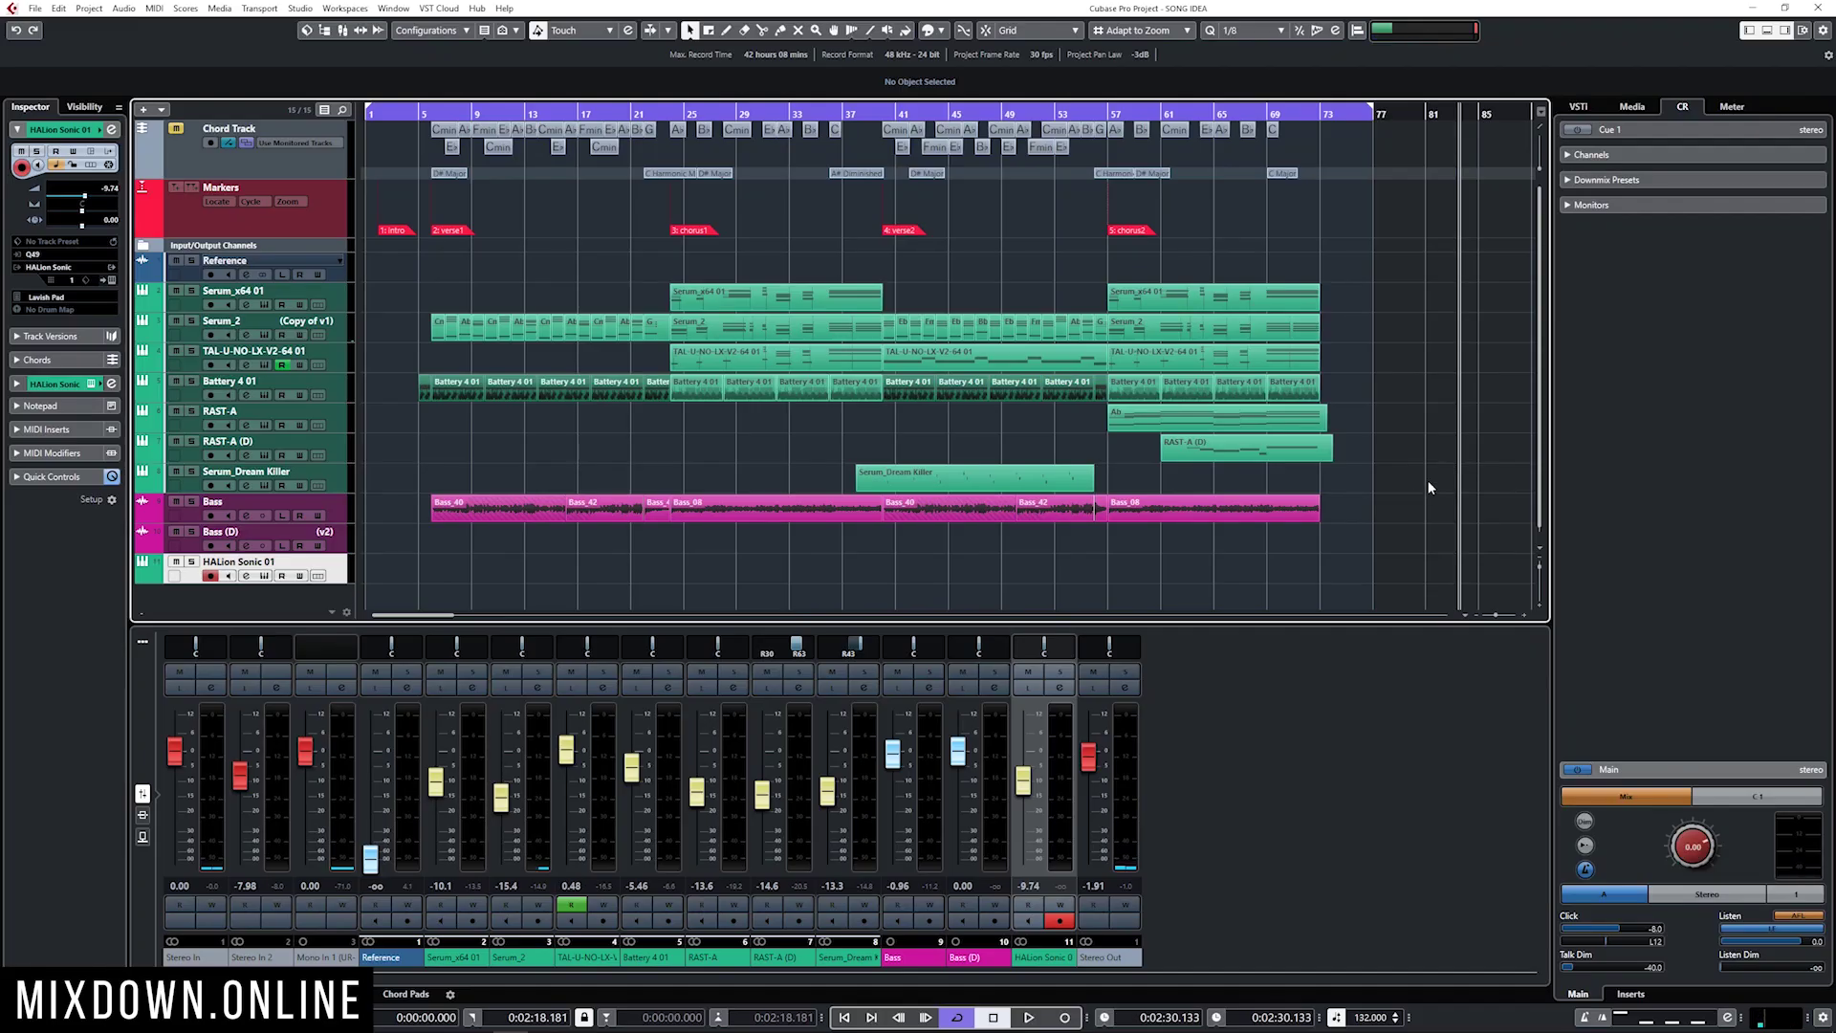
# Render the selected instrument events in place to new audio tracks, muting the source events
pyautogui.moveTo(1429, 488); pyautogui.dragTo(385, 272)
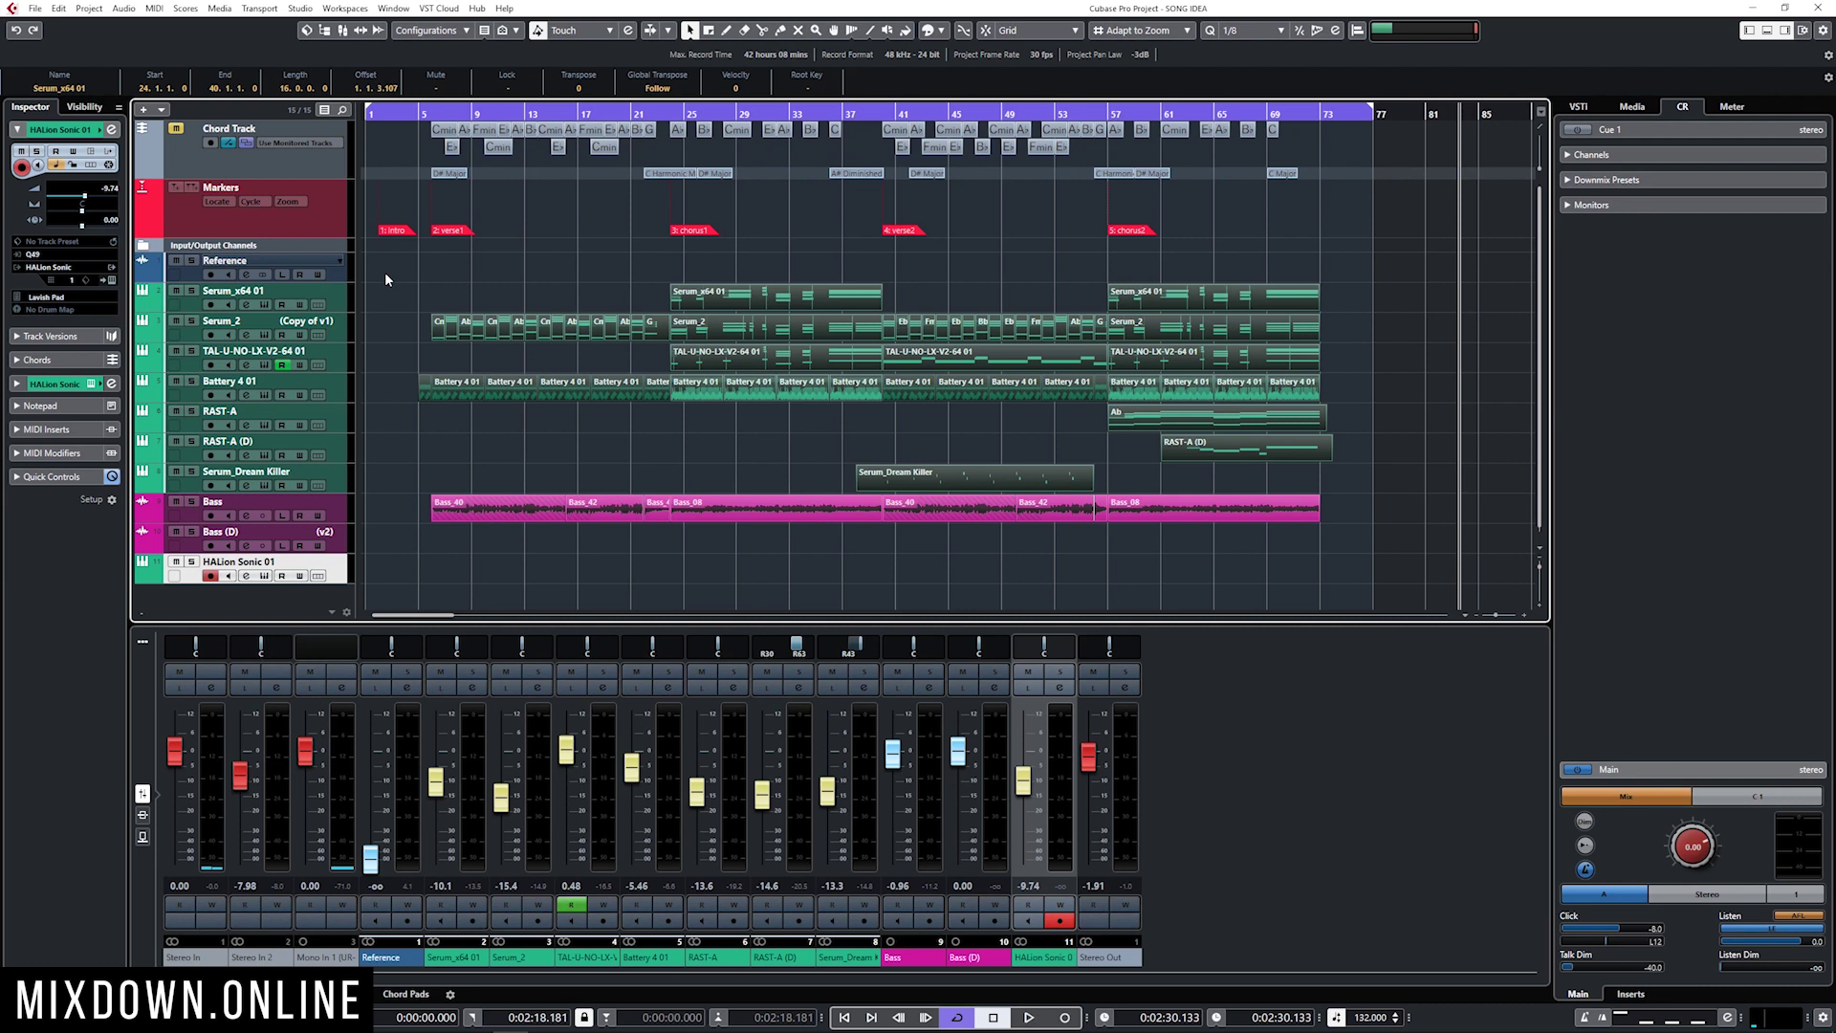
pyautogui.click(58, 8)
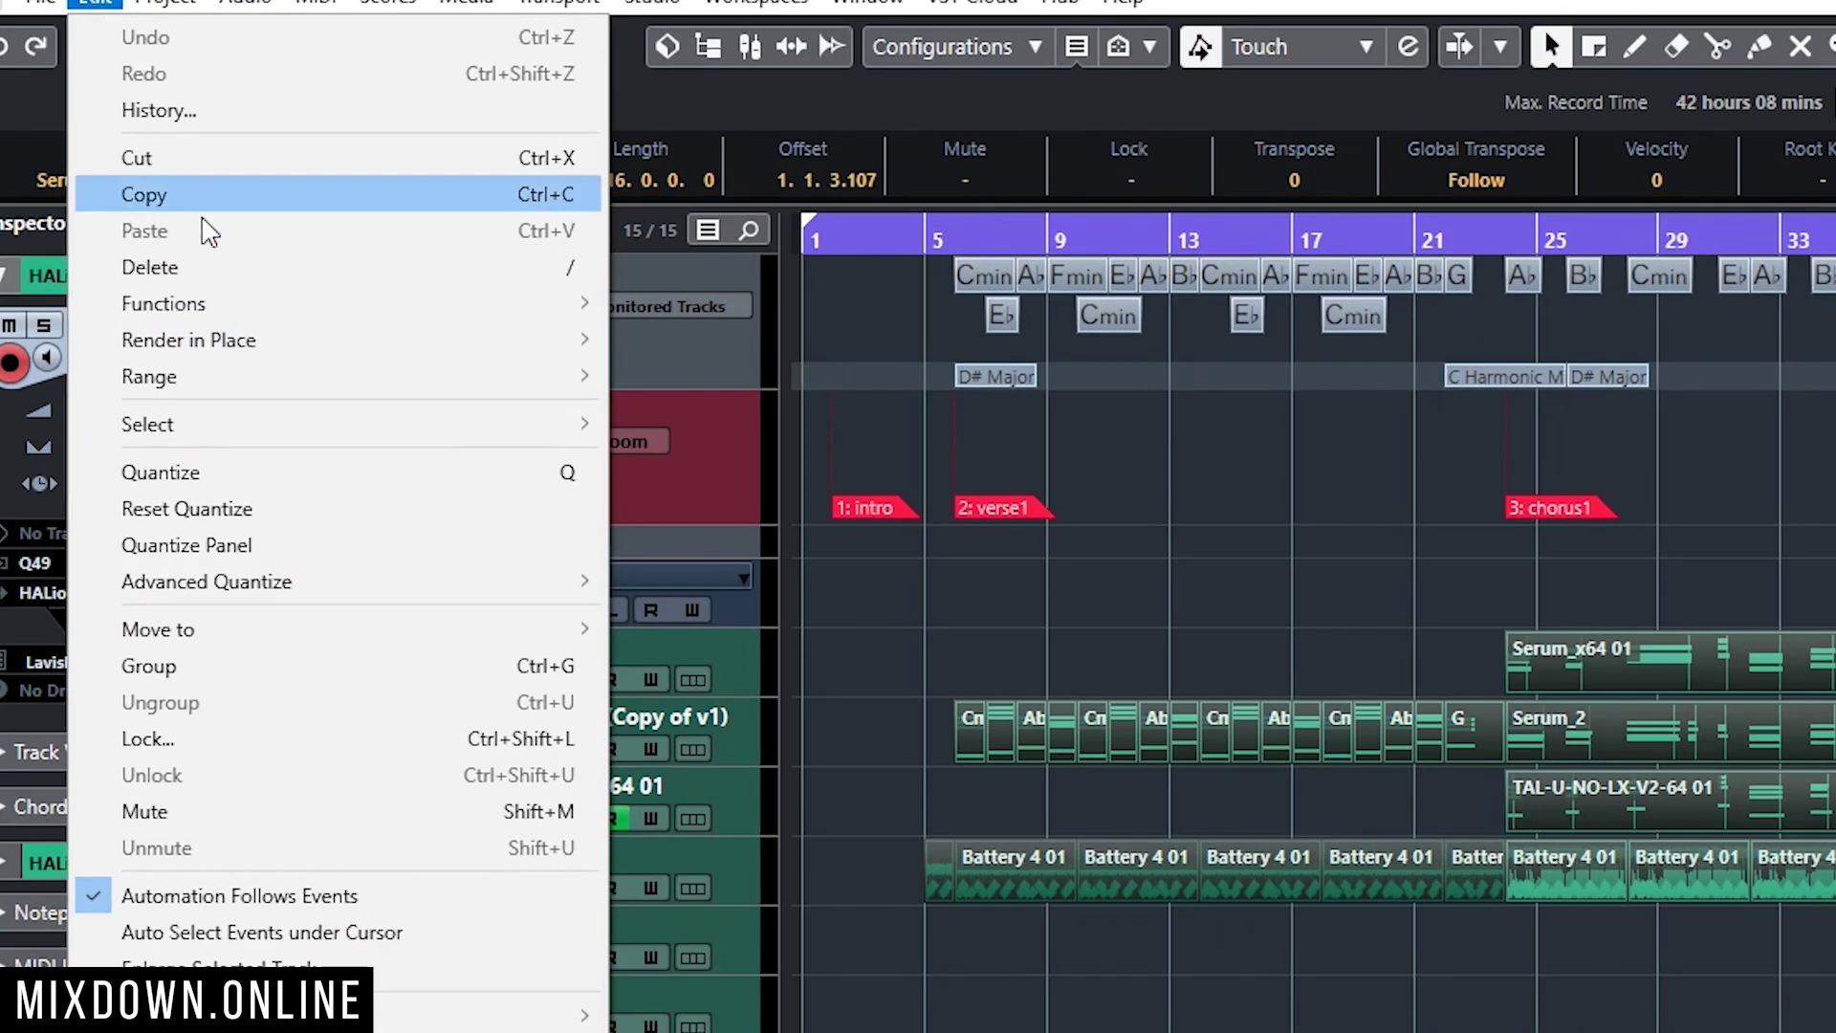
pyautogui.moveTo(271, 340)
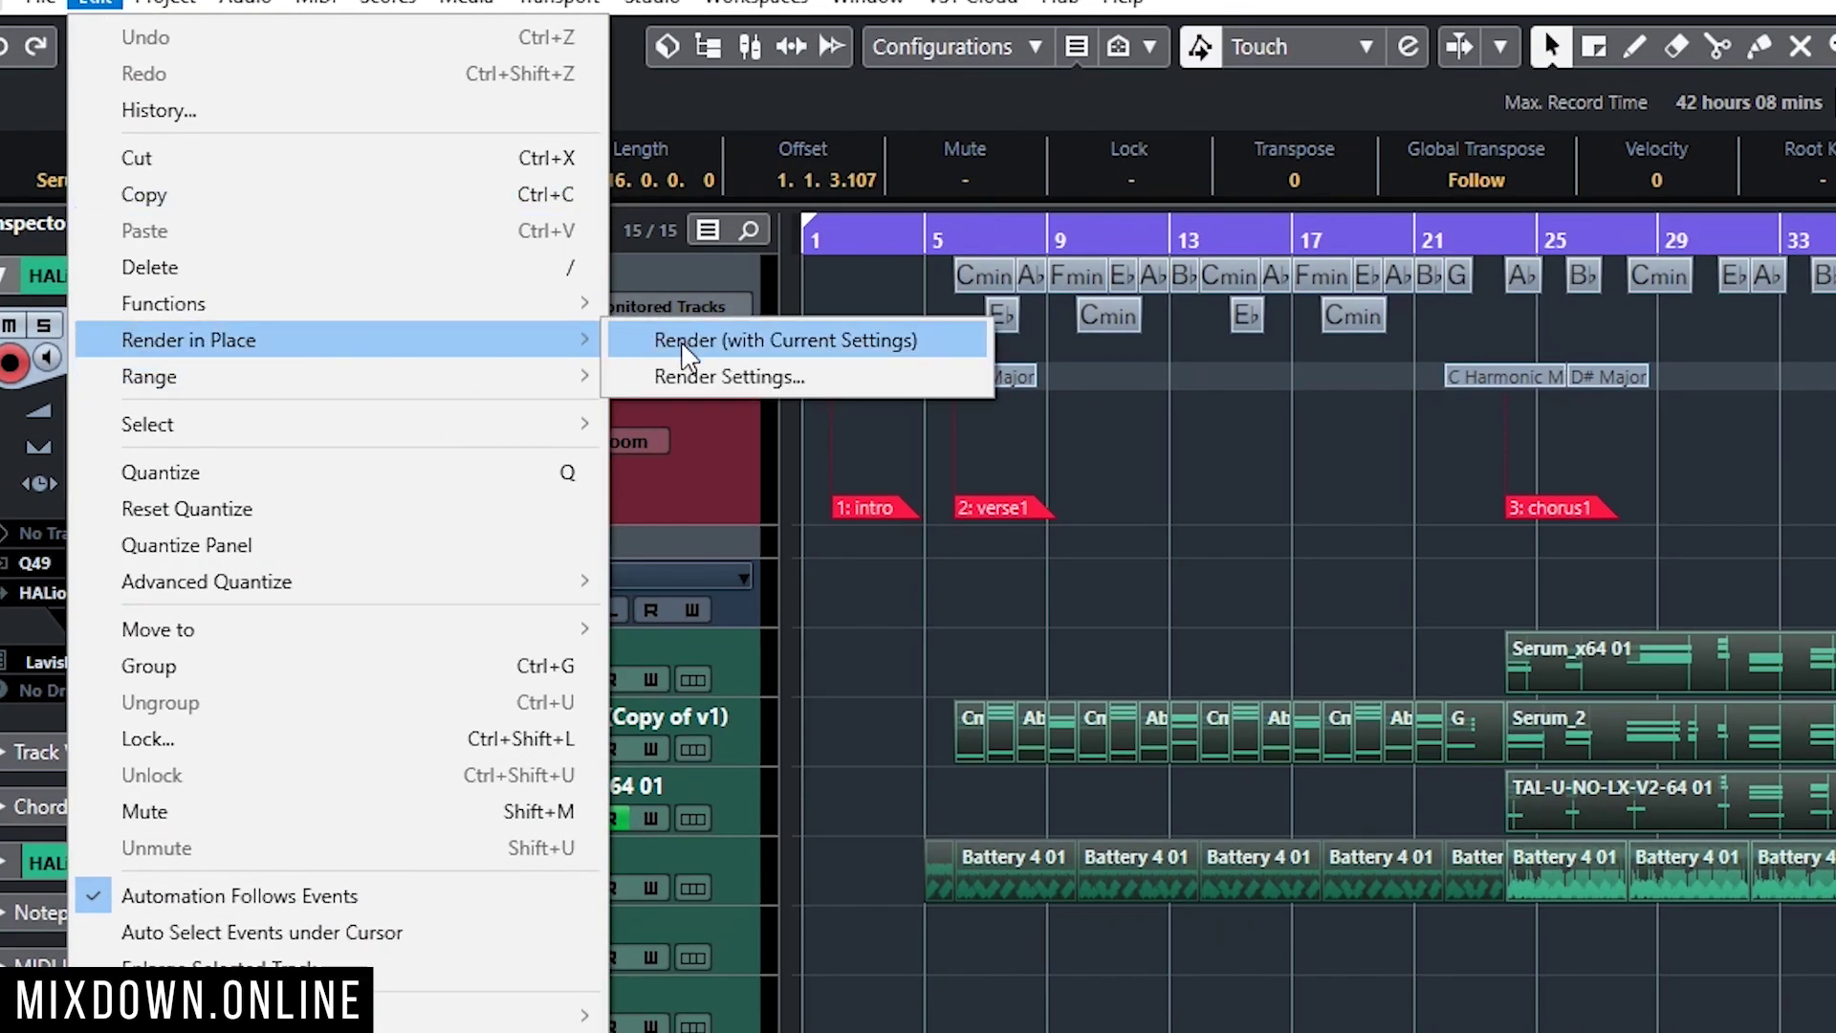
pyautogui.click(708, 385)
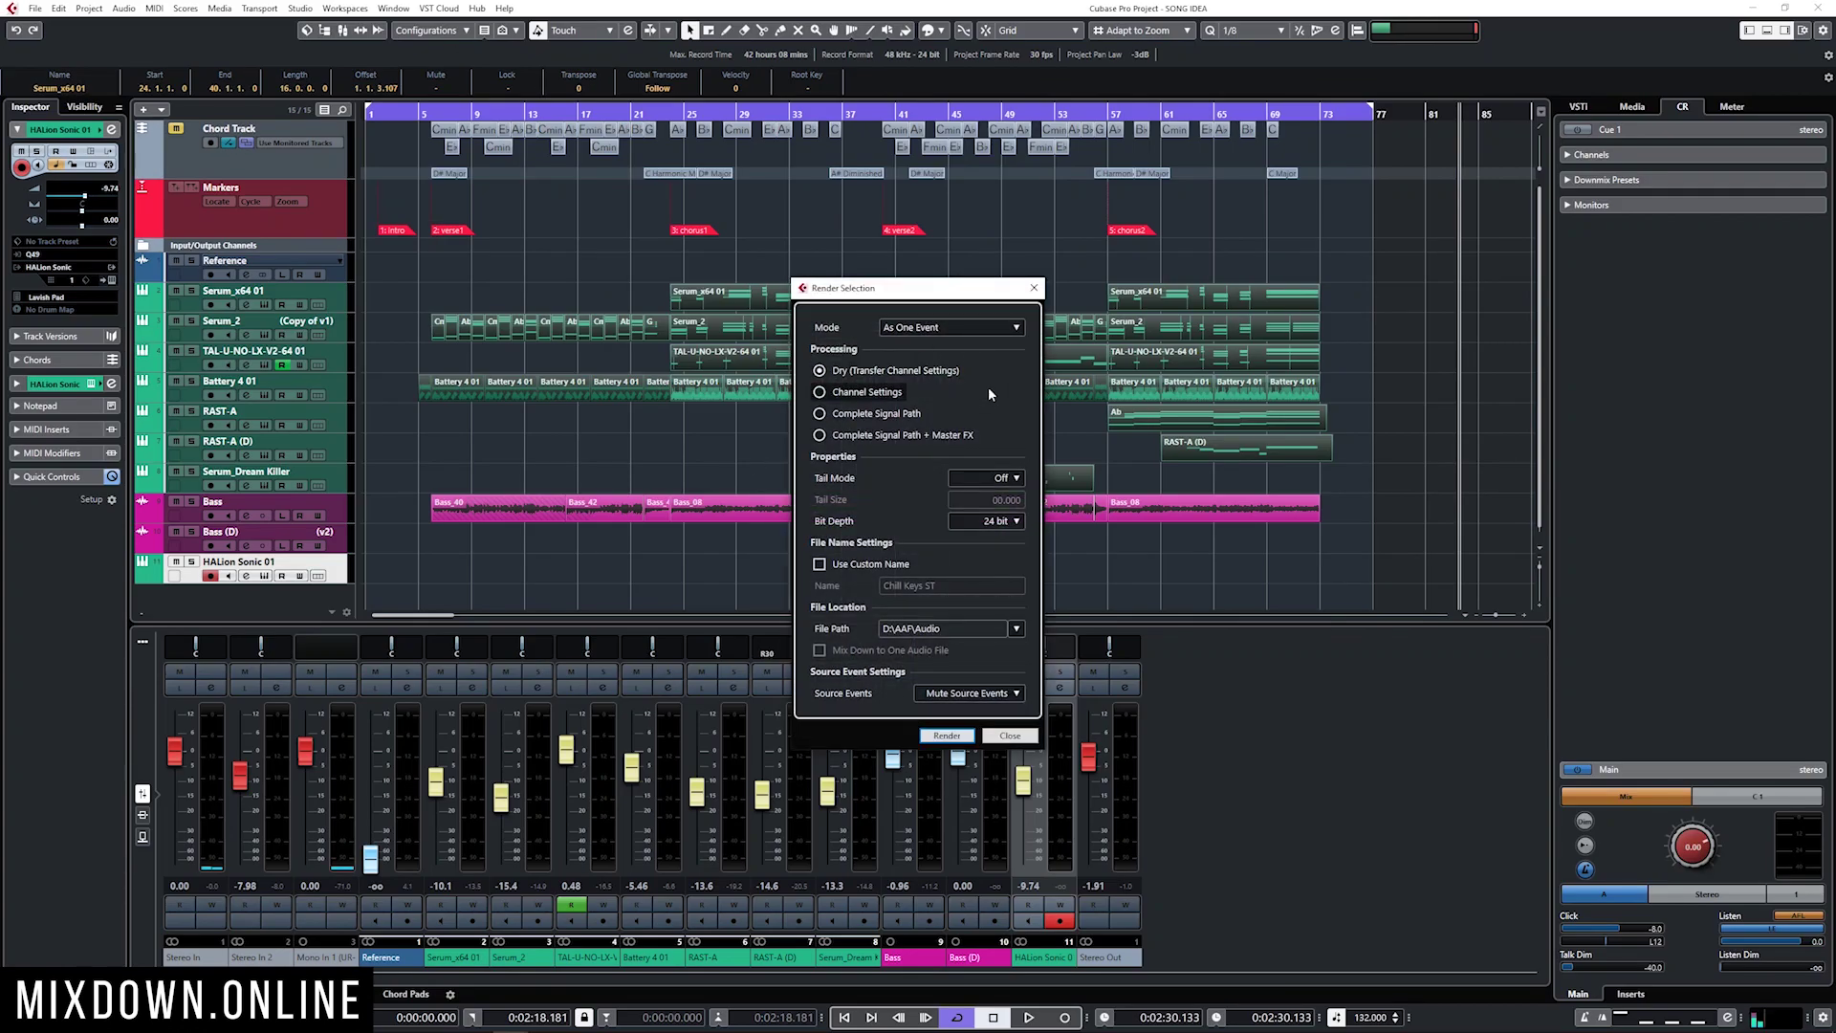
pyautogui.click(947, 736)
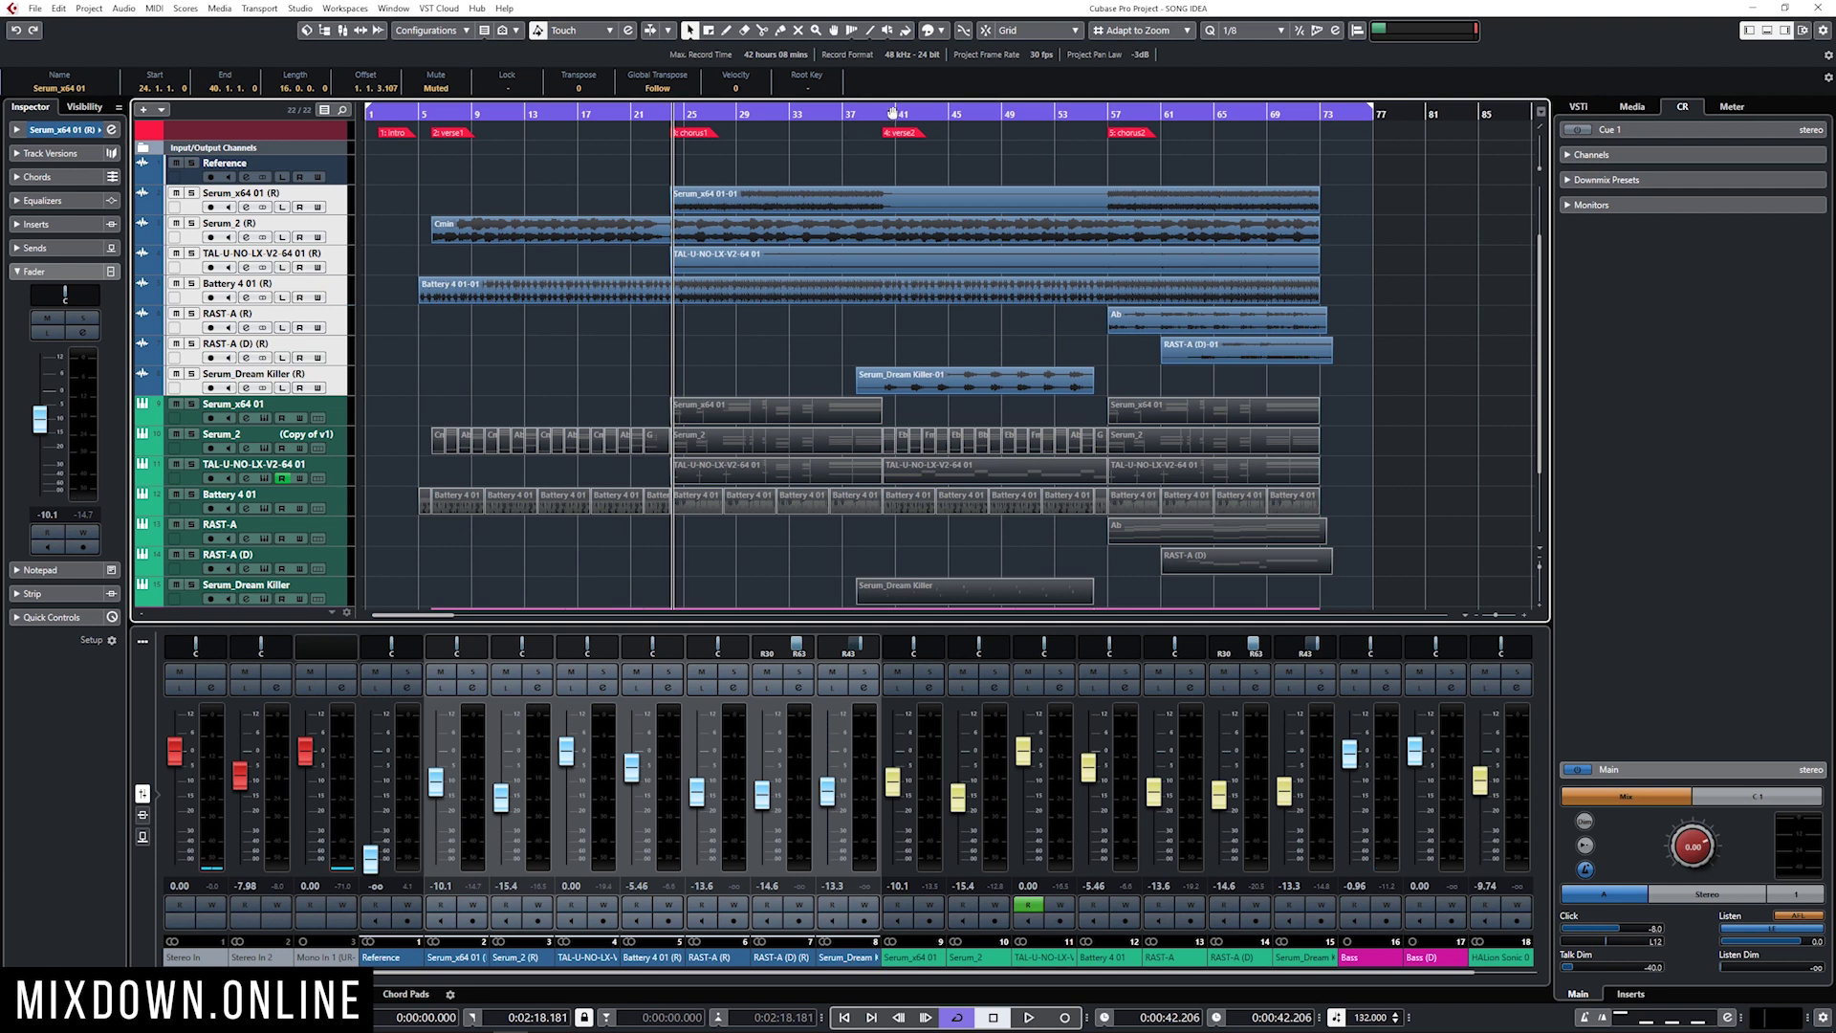
pyautogui.click(892, 113)
pyautogui.press('space')
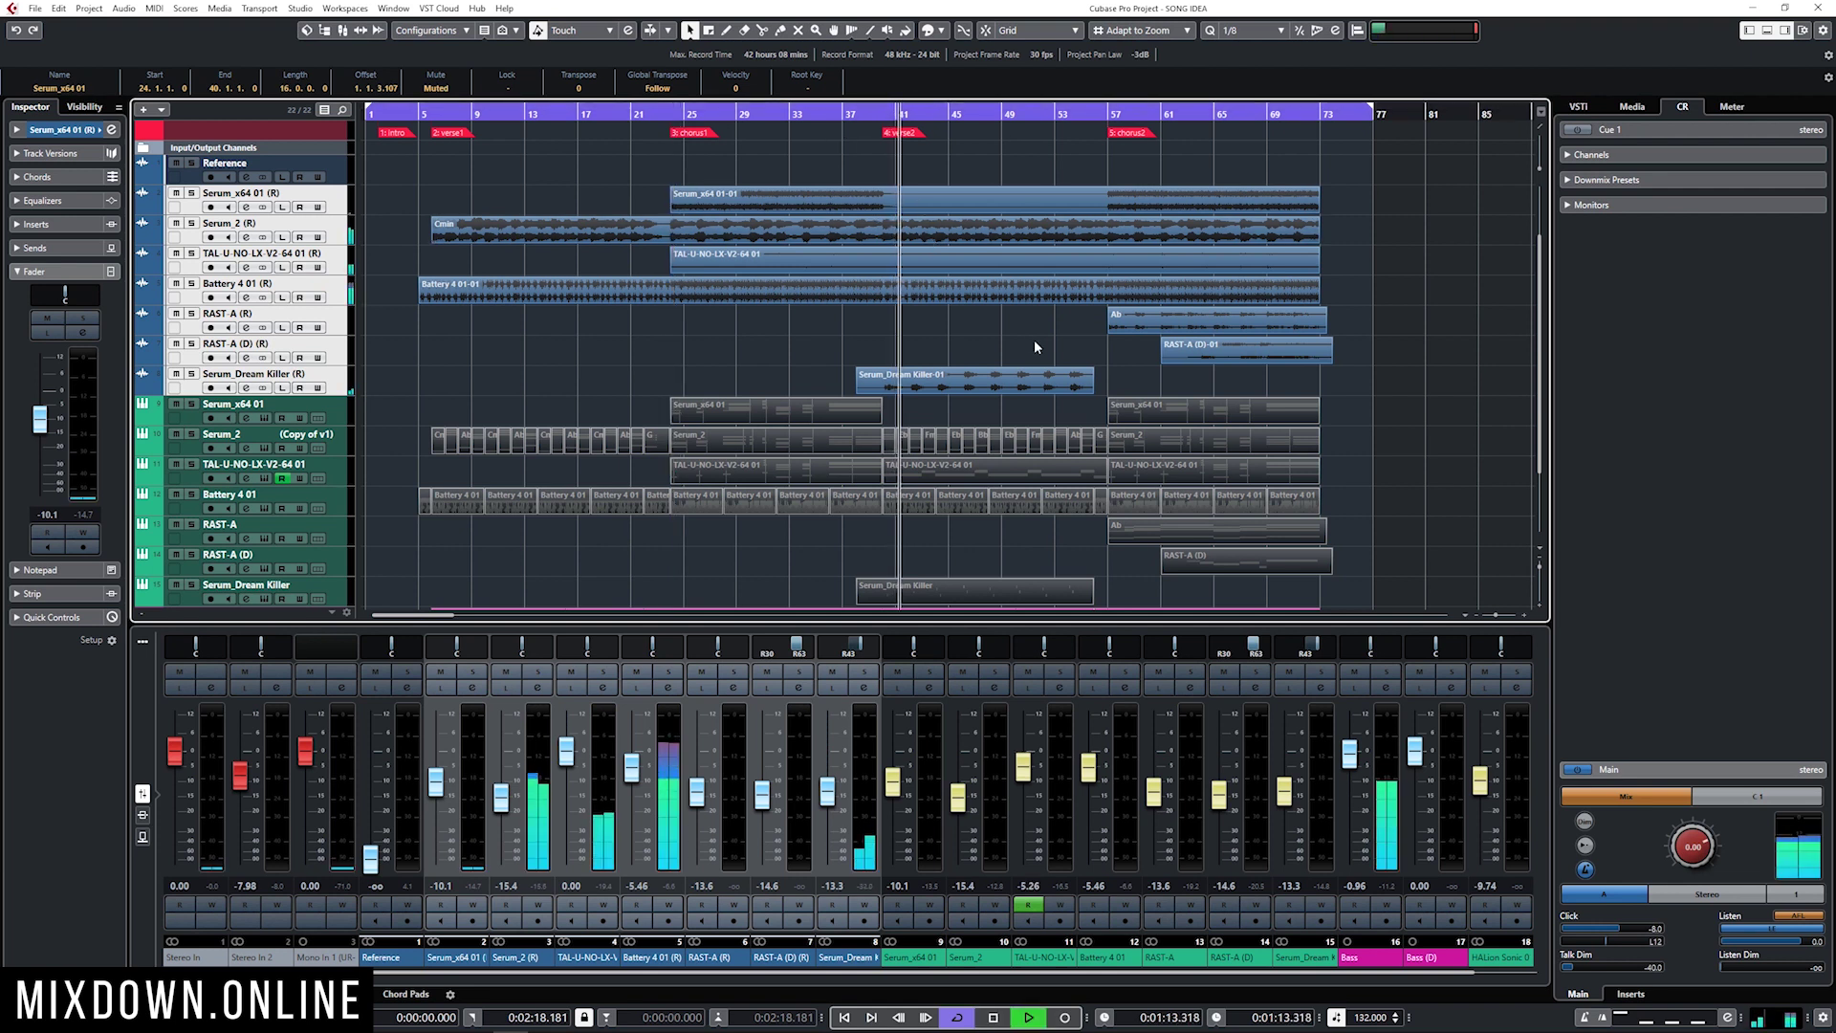
pyautogui.scroll(-3, 1035, 340)
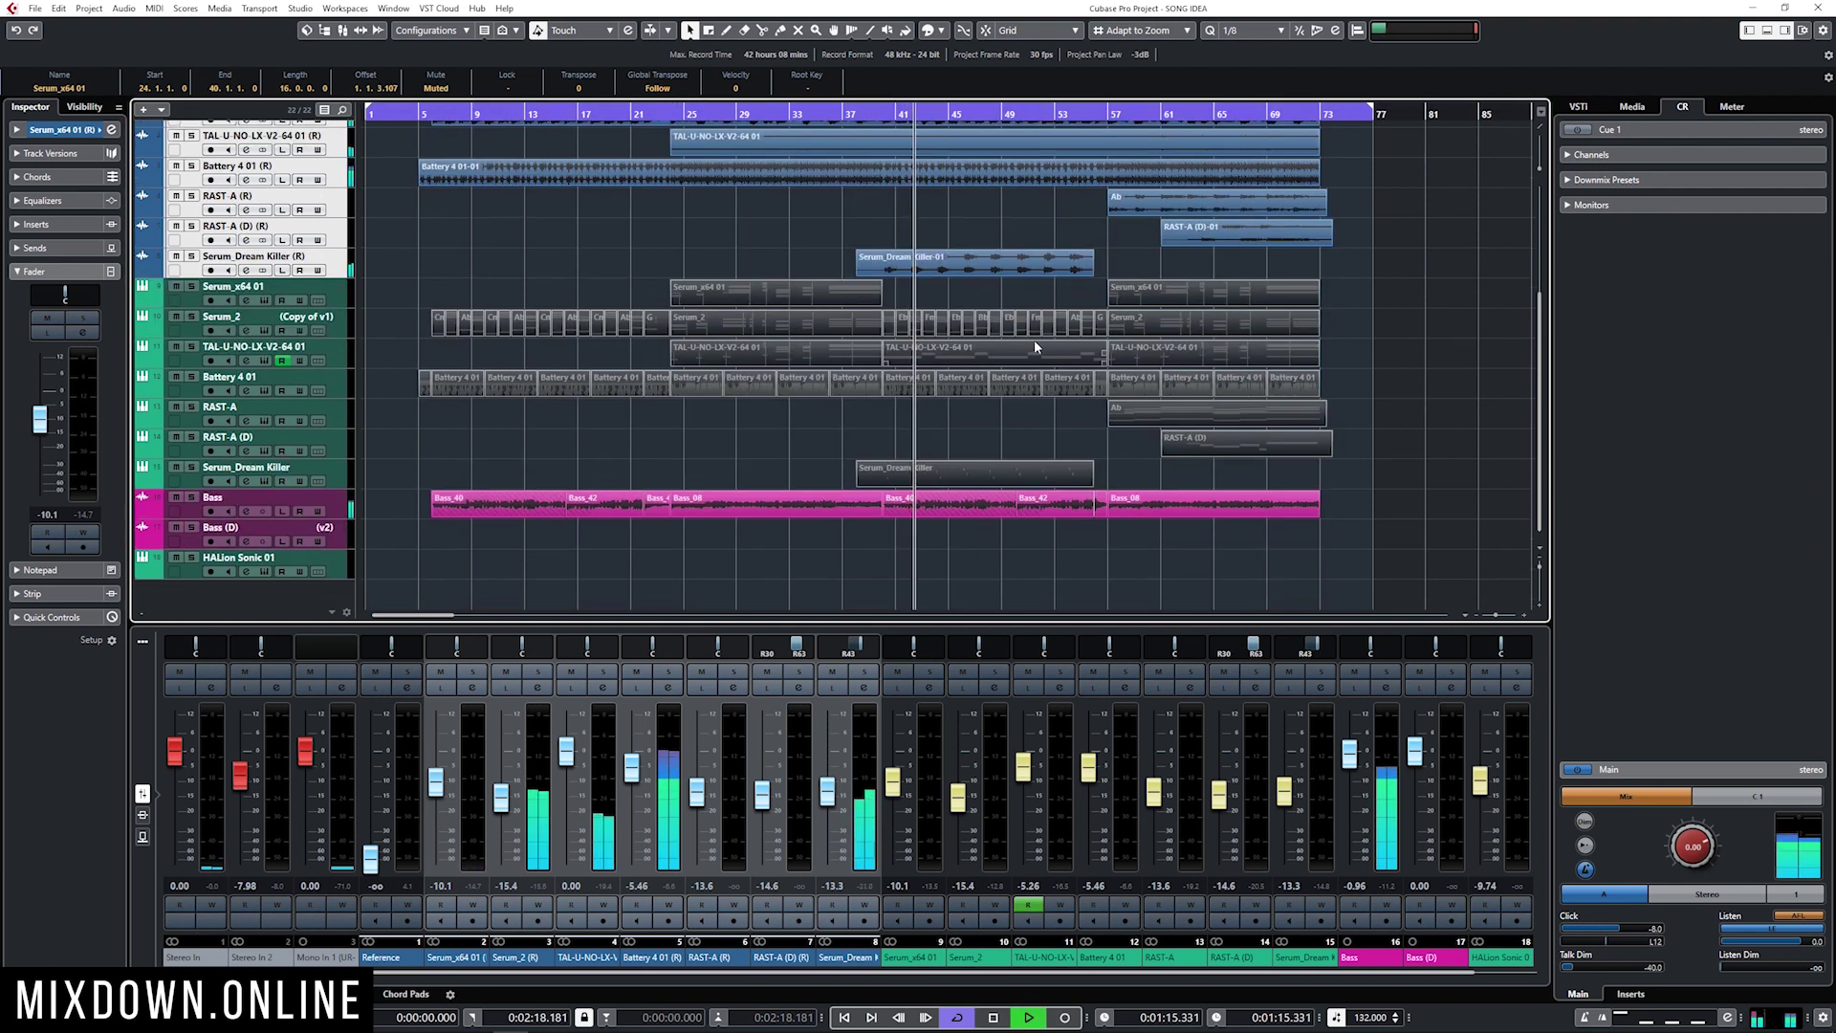
pyautogui.scroll(5, 1035, 344)
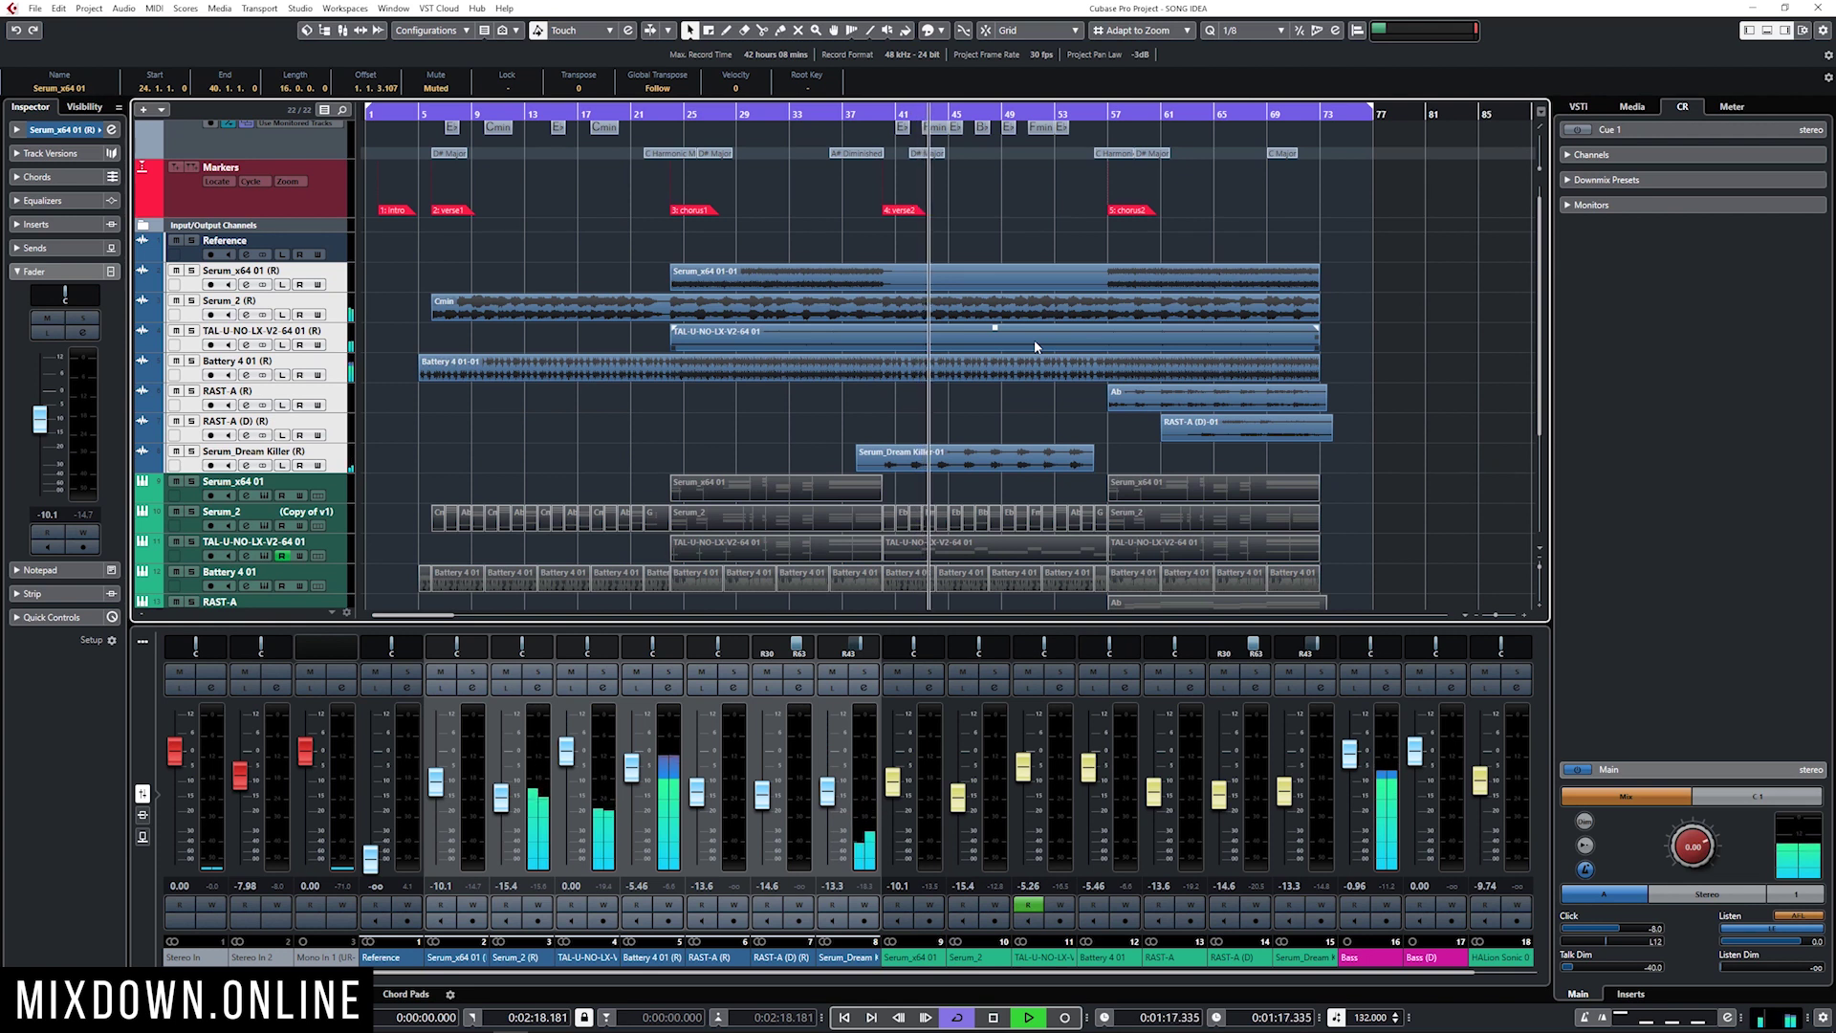
pyautogui.press('space')
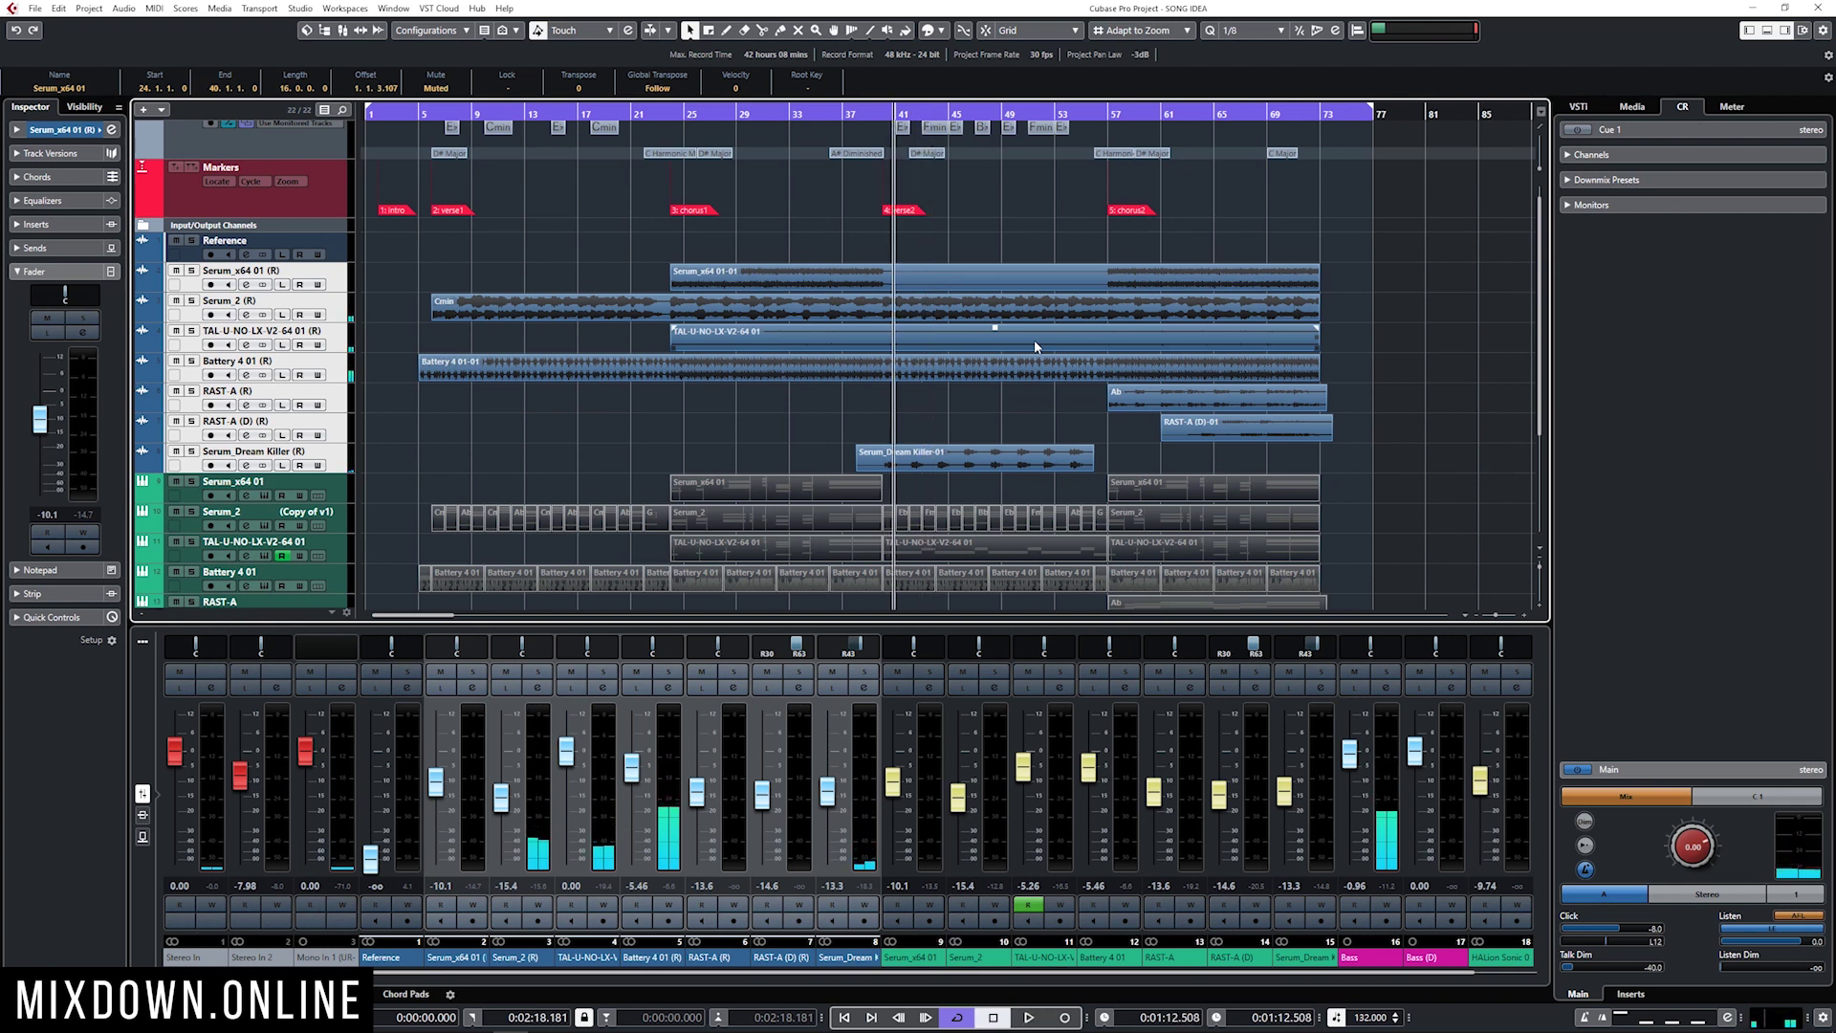
pyautogui.scroll(-2, 525, 372)
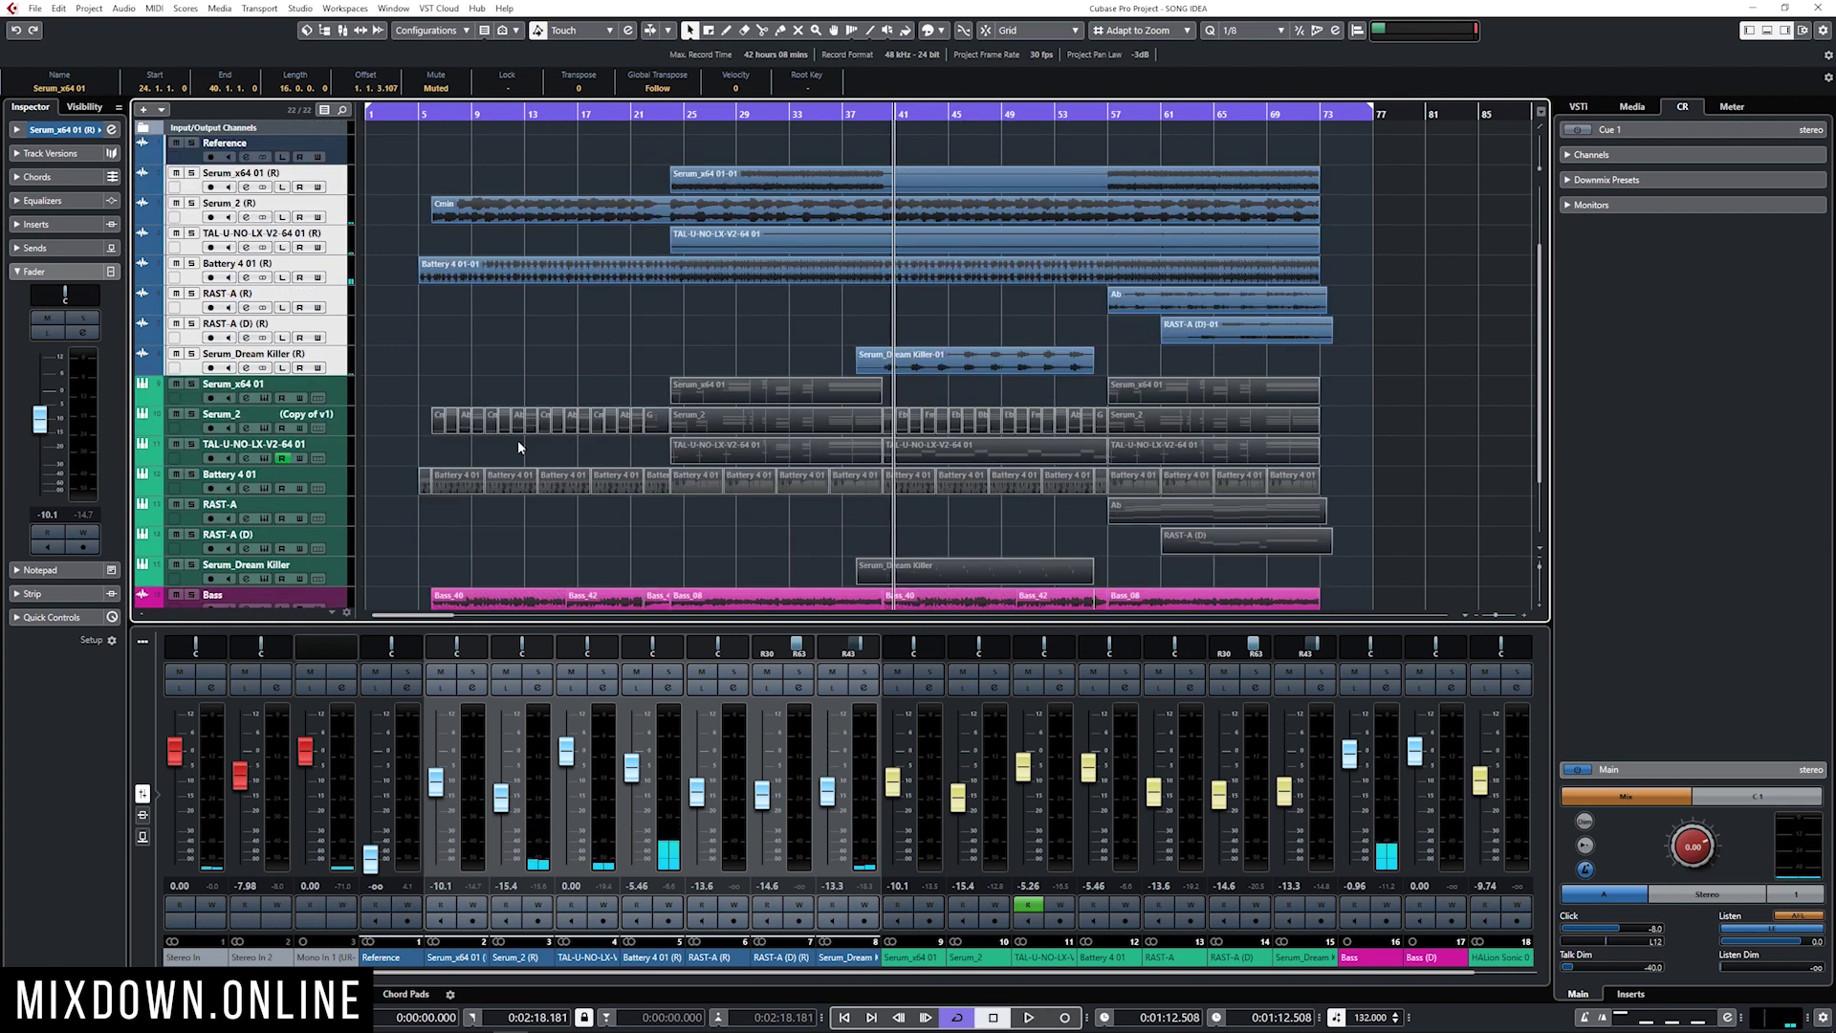
pyautogui.click(525, 372)
pyautogui.scroll(-2, 507, 329)
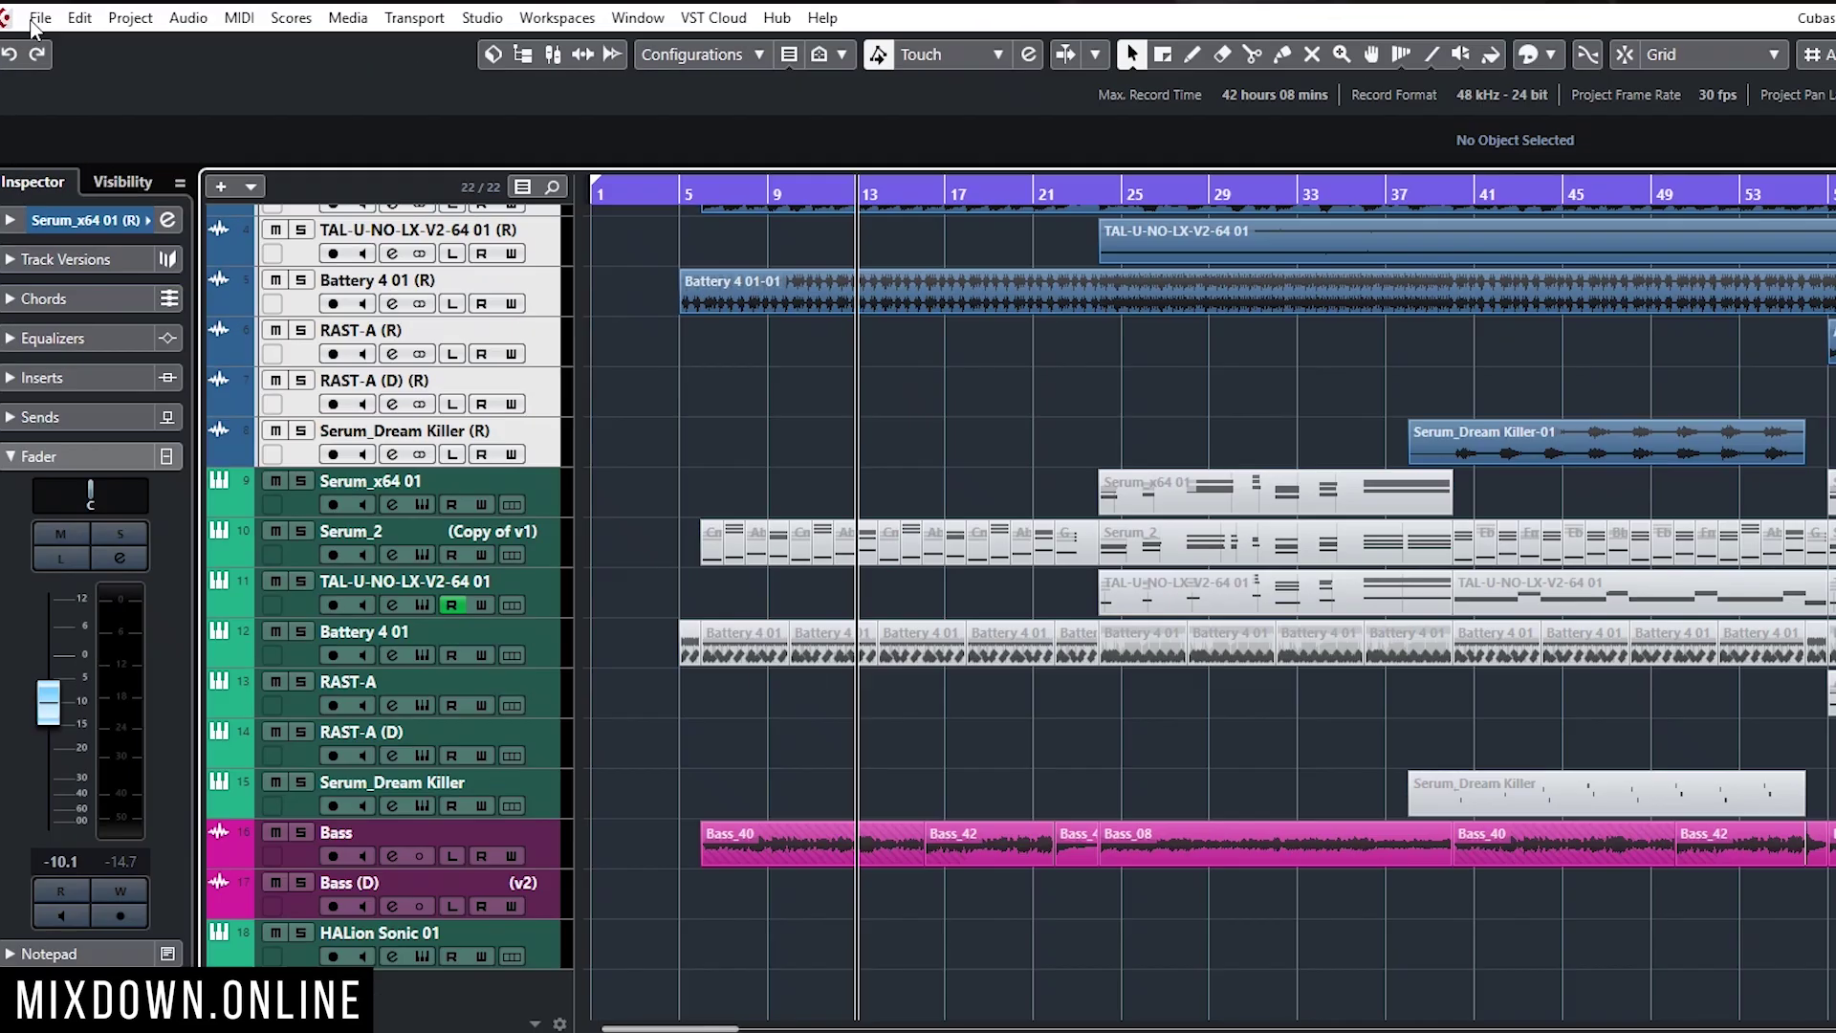
# Bring up the AAF export options from the File menu
pyautogui.click(35, 8)
pyautogui.moveTo(193, 545)
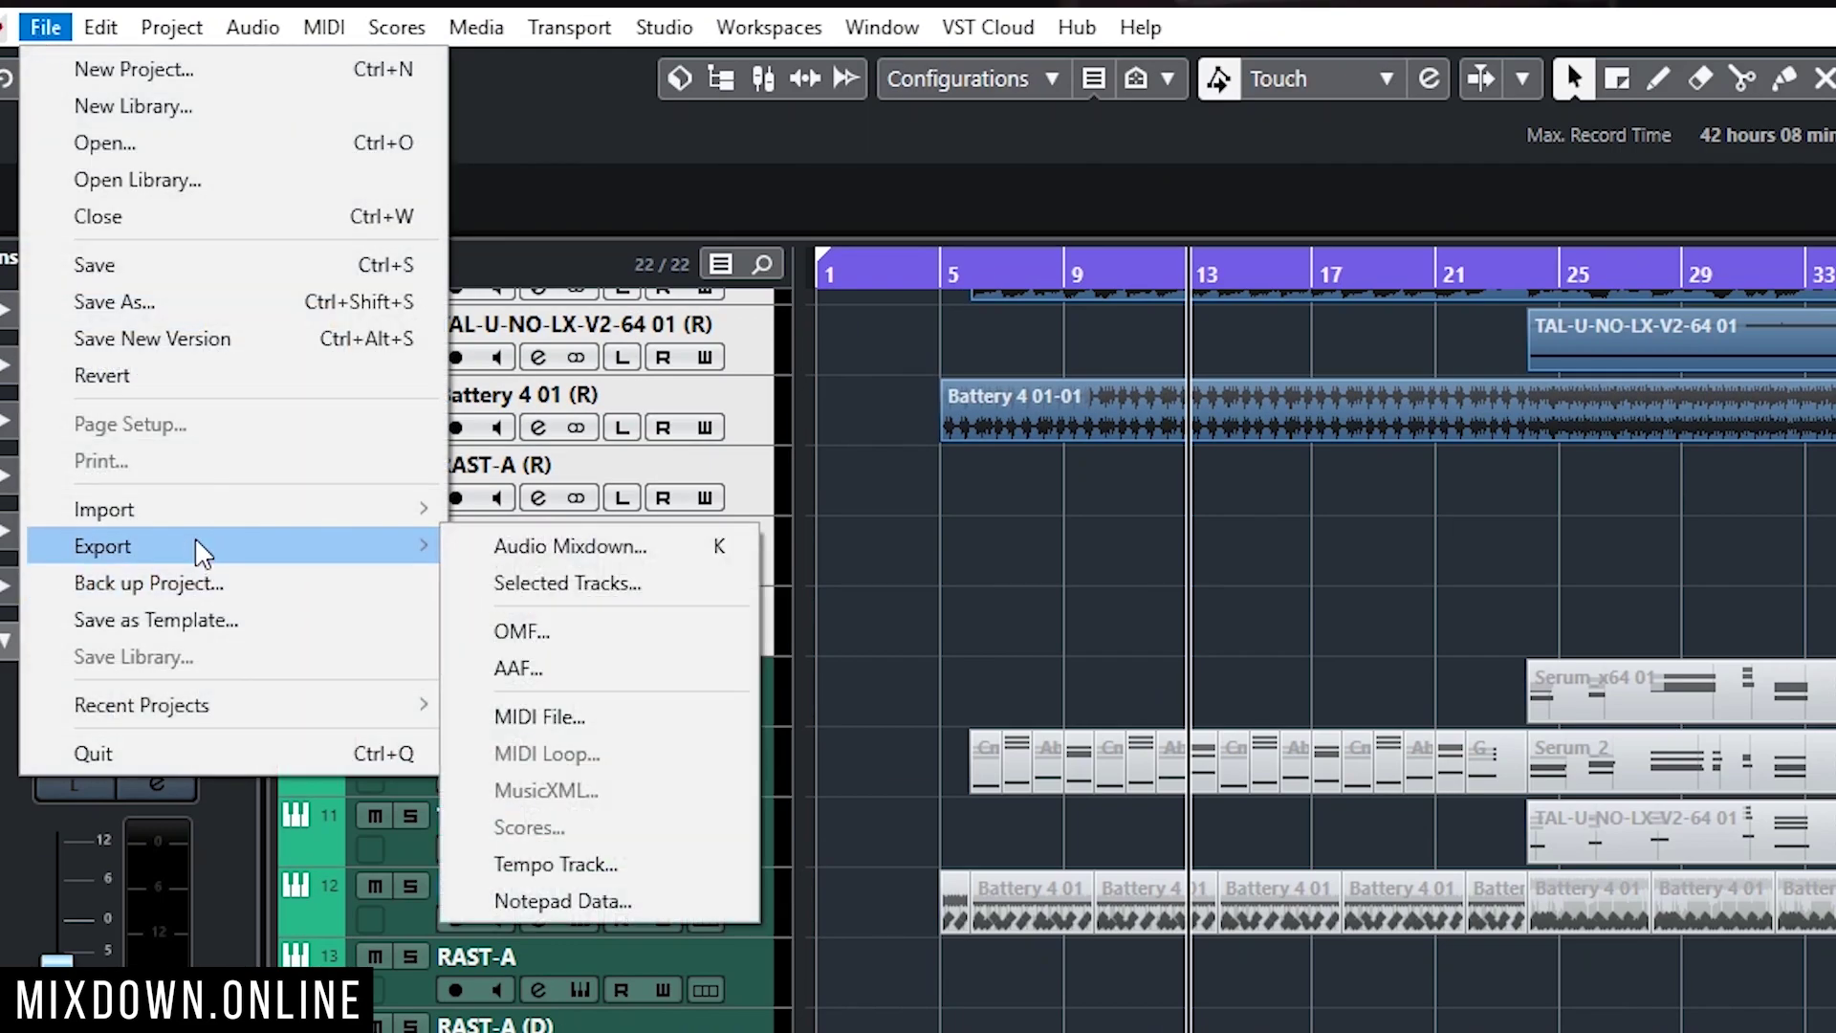
pyautogui.click(566, 669)
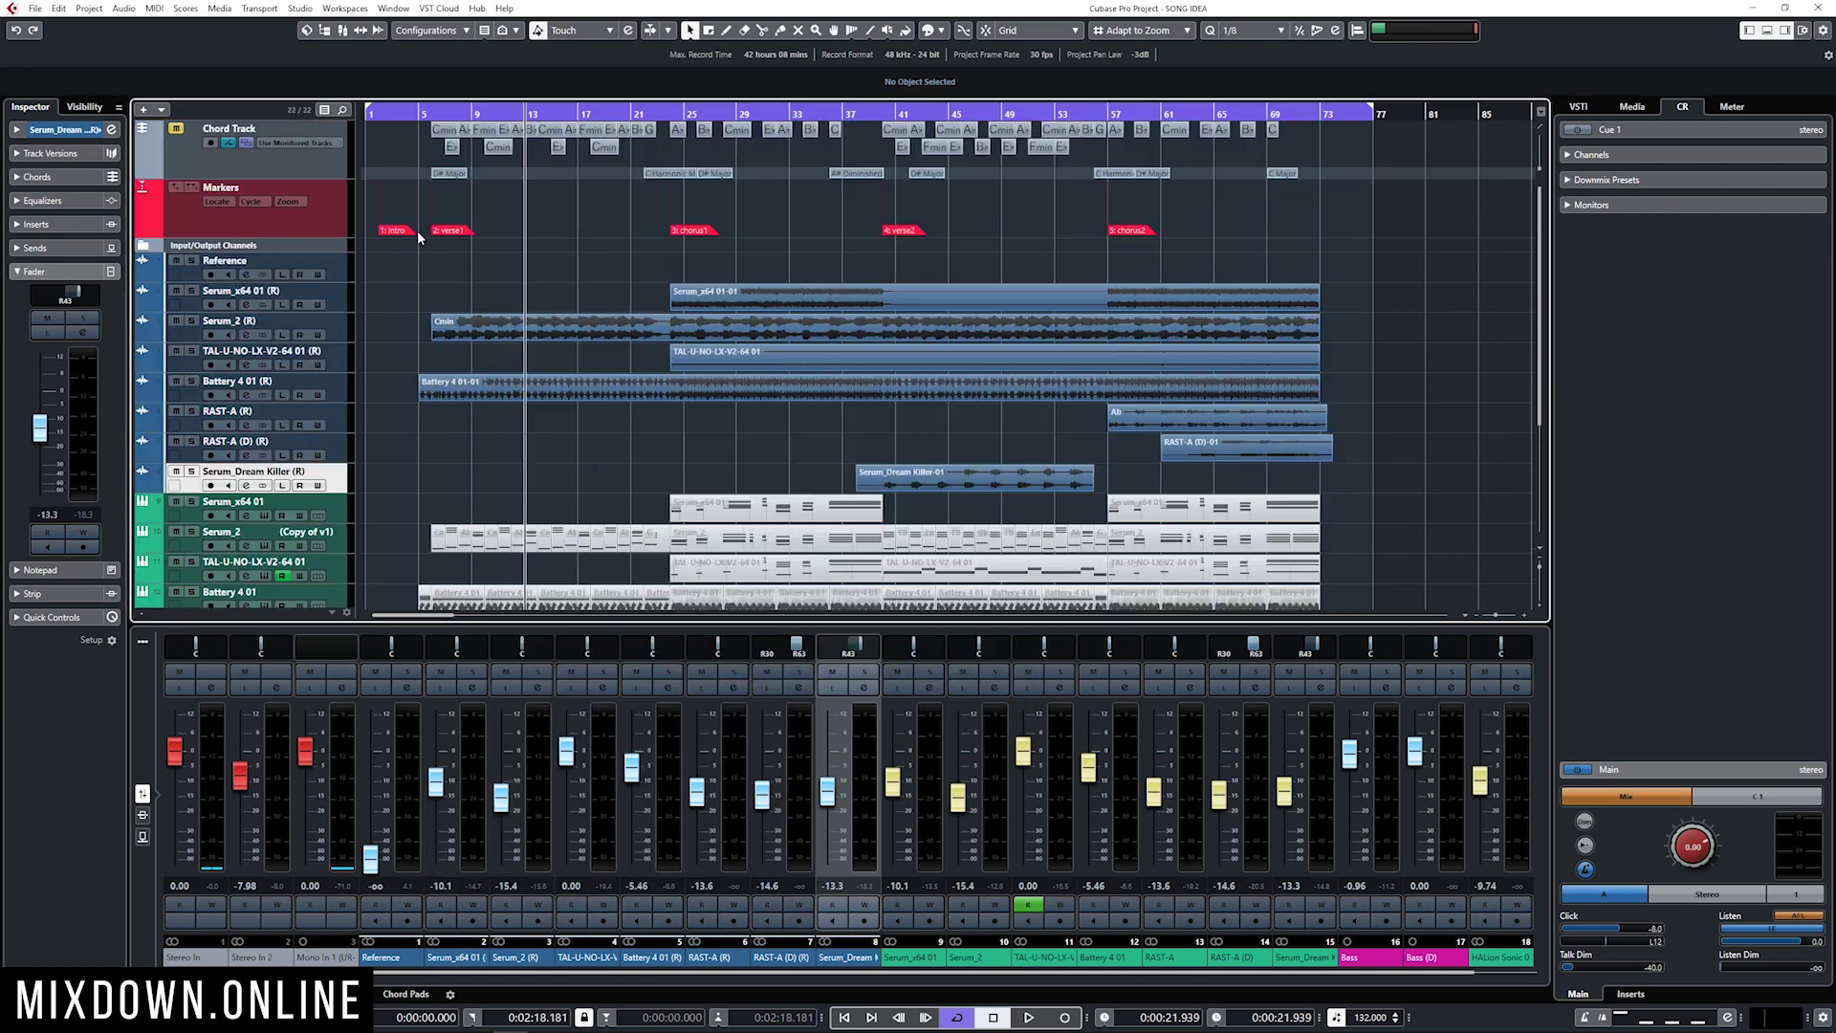
# Select Reference through Serum_Dream Killer (R) plus Bass, and start an AAF export of them
pyautogui.click(356, 271)
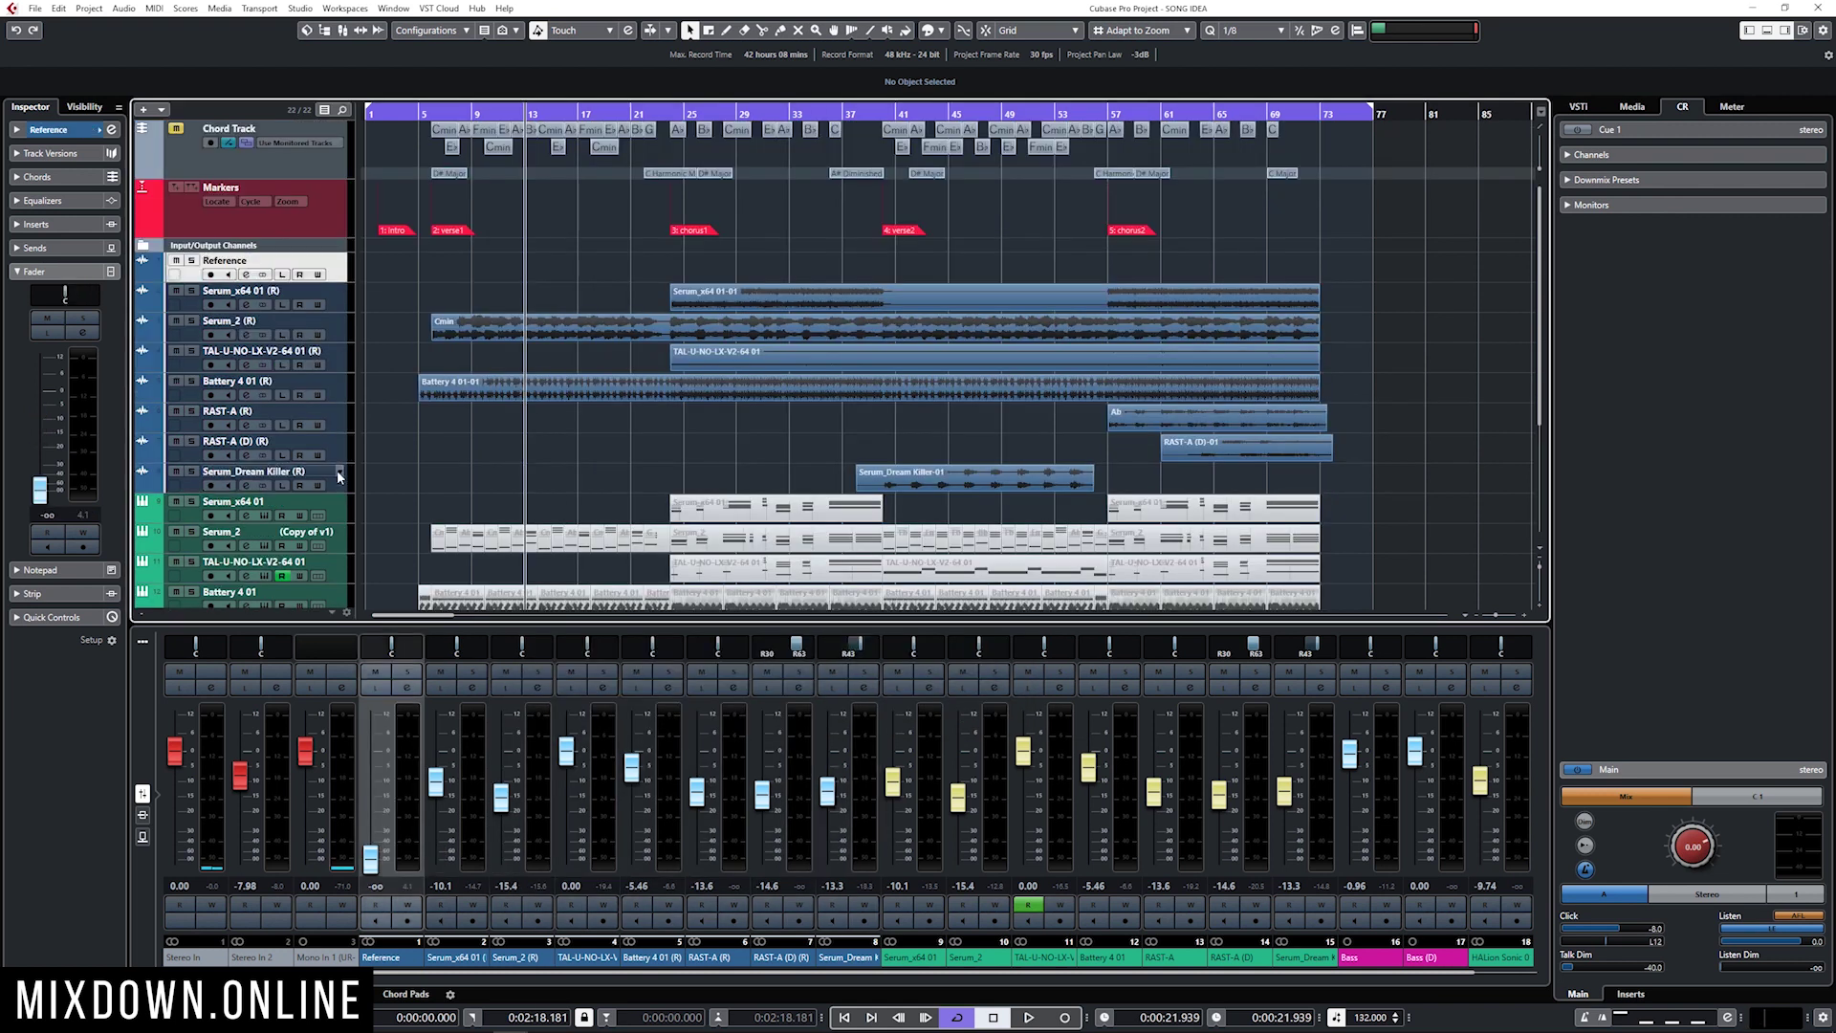
pyautogui.keyDown('shift'); pyautogui.click(336, 468); pyautogui.keyUp('shift')
pyautogui.scroll(-4, 397, 385)
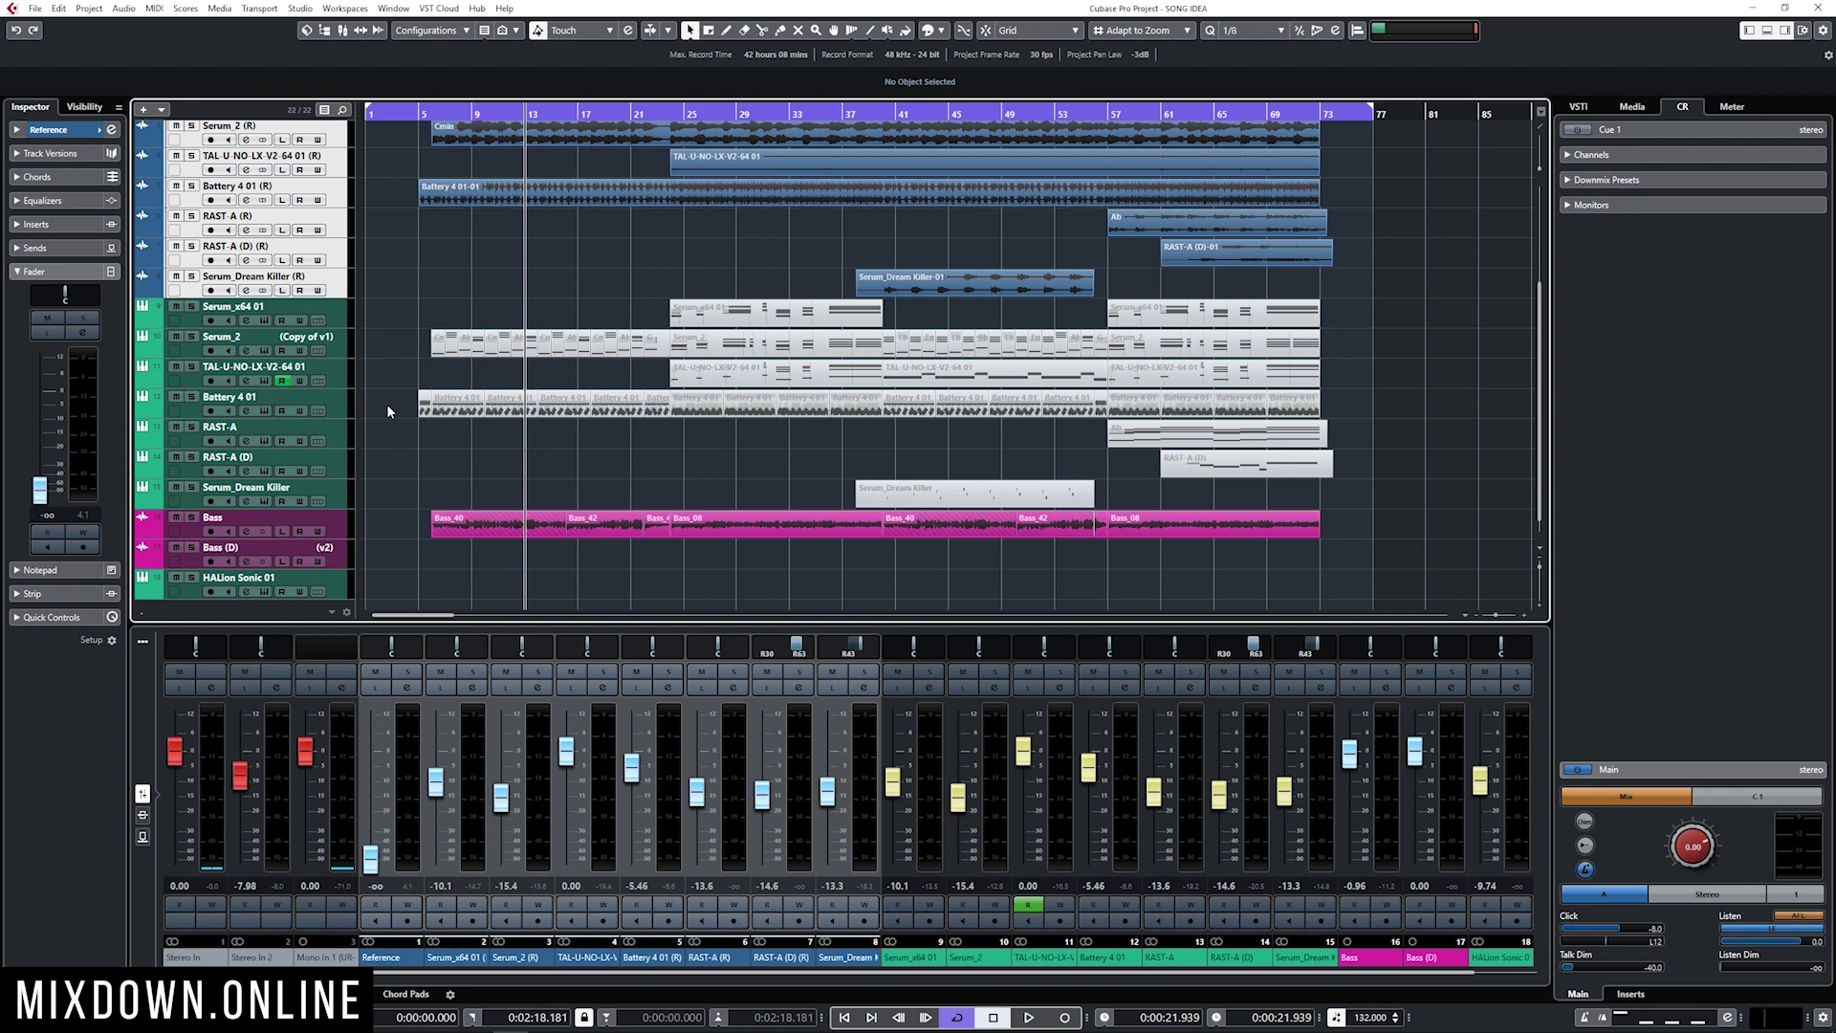
pyautogui.click(342, 532)
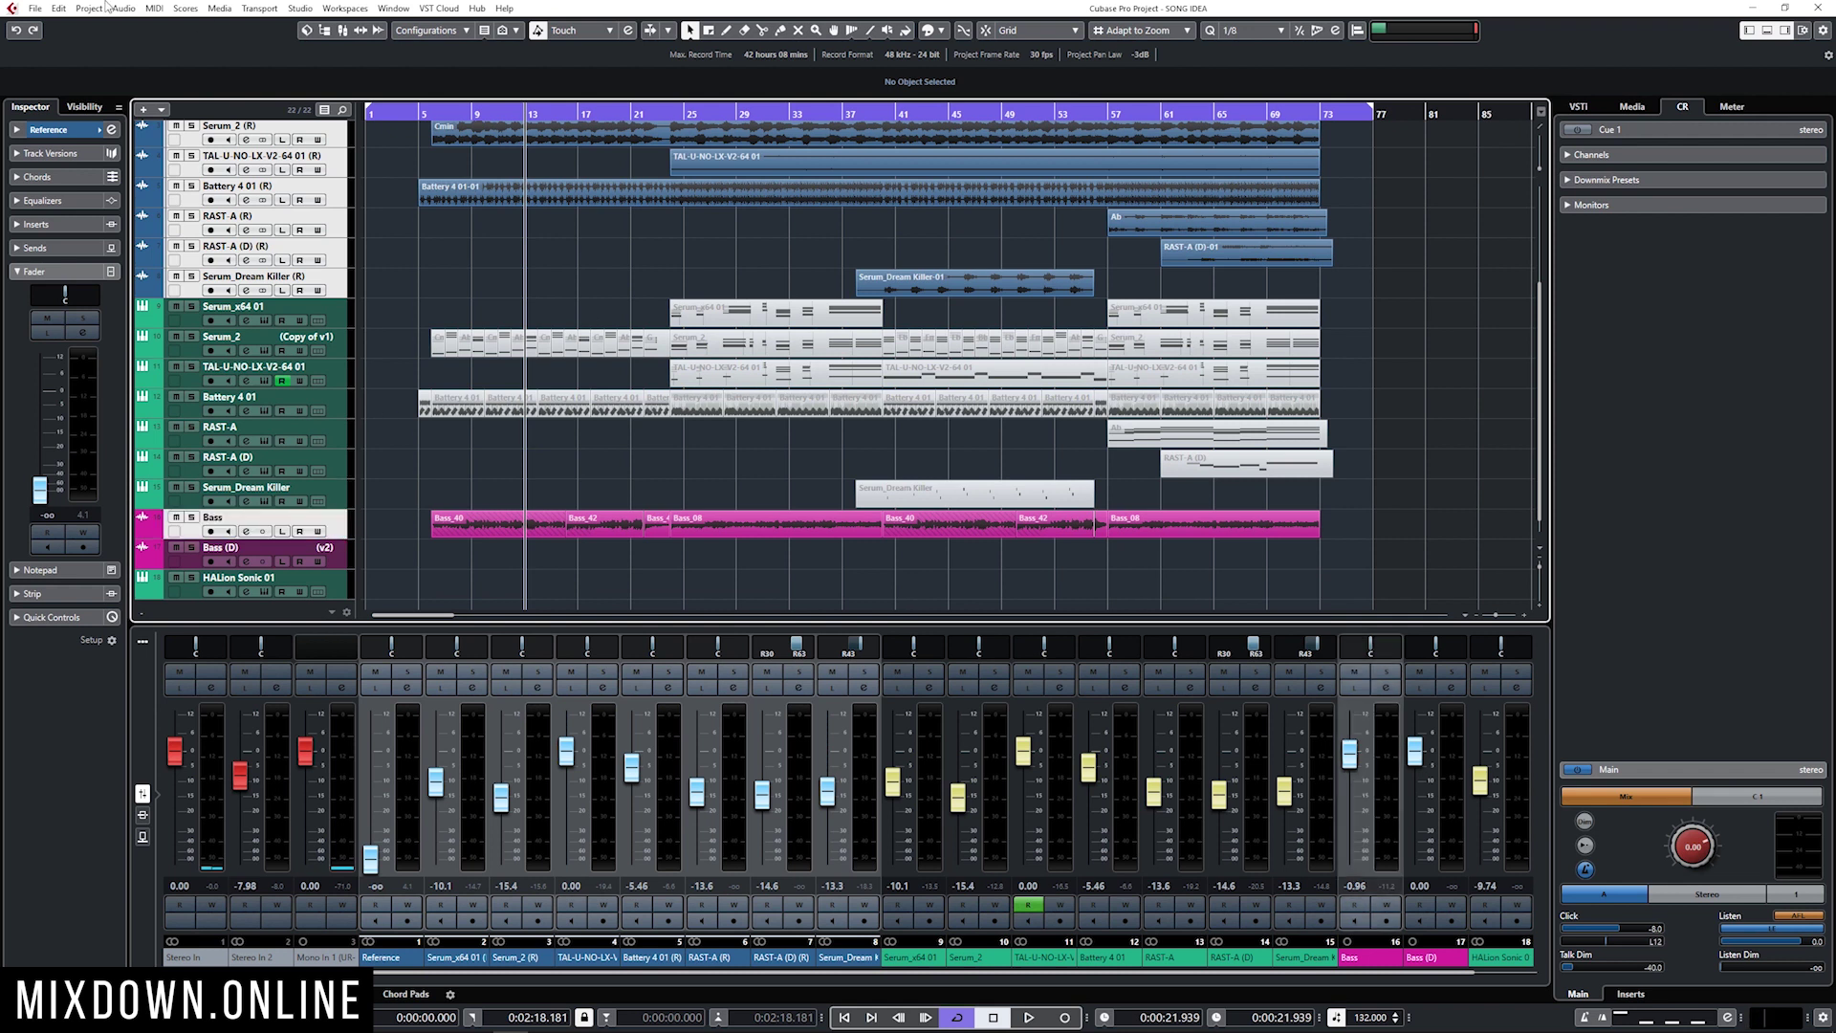
pyautogui.click(34, 8)
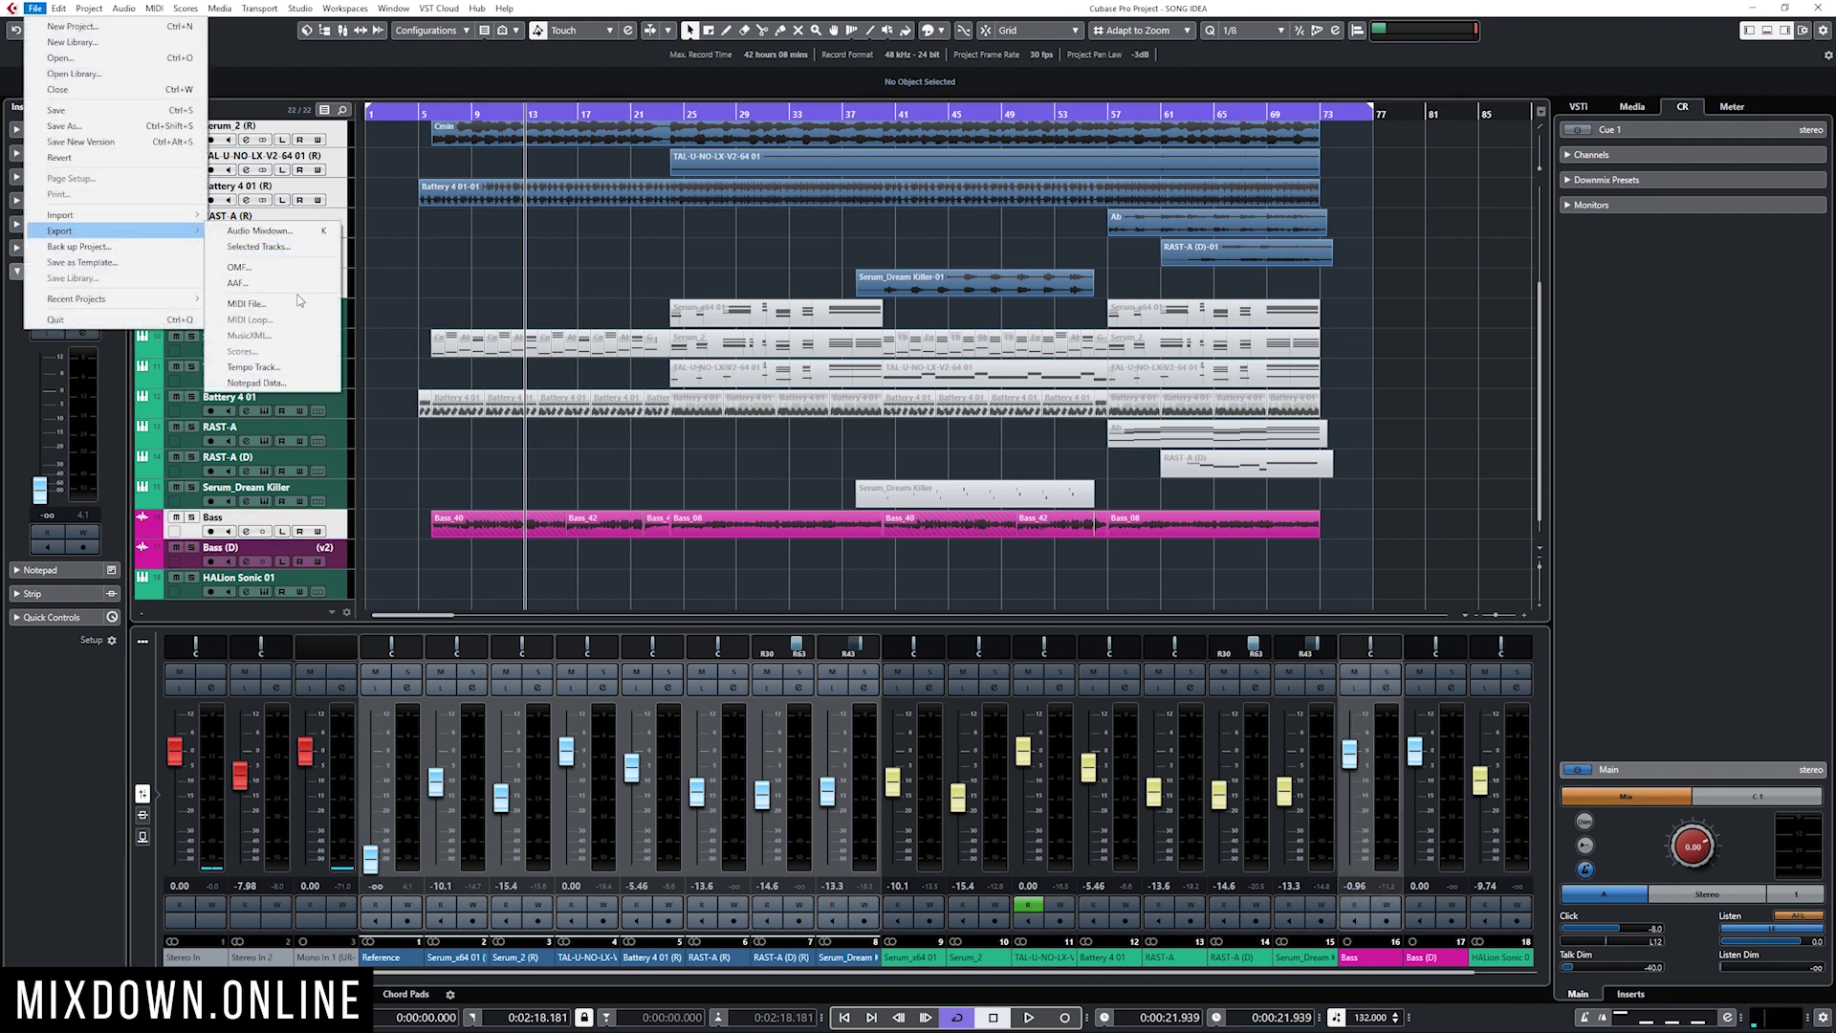
pyautogui.click(251, 282)
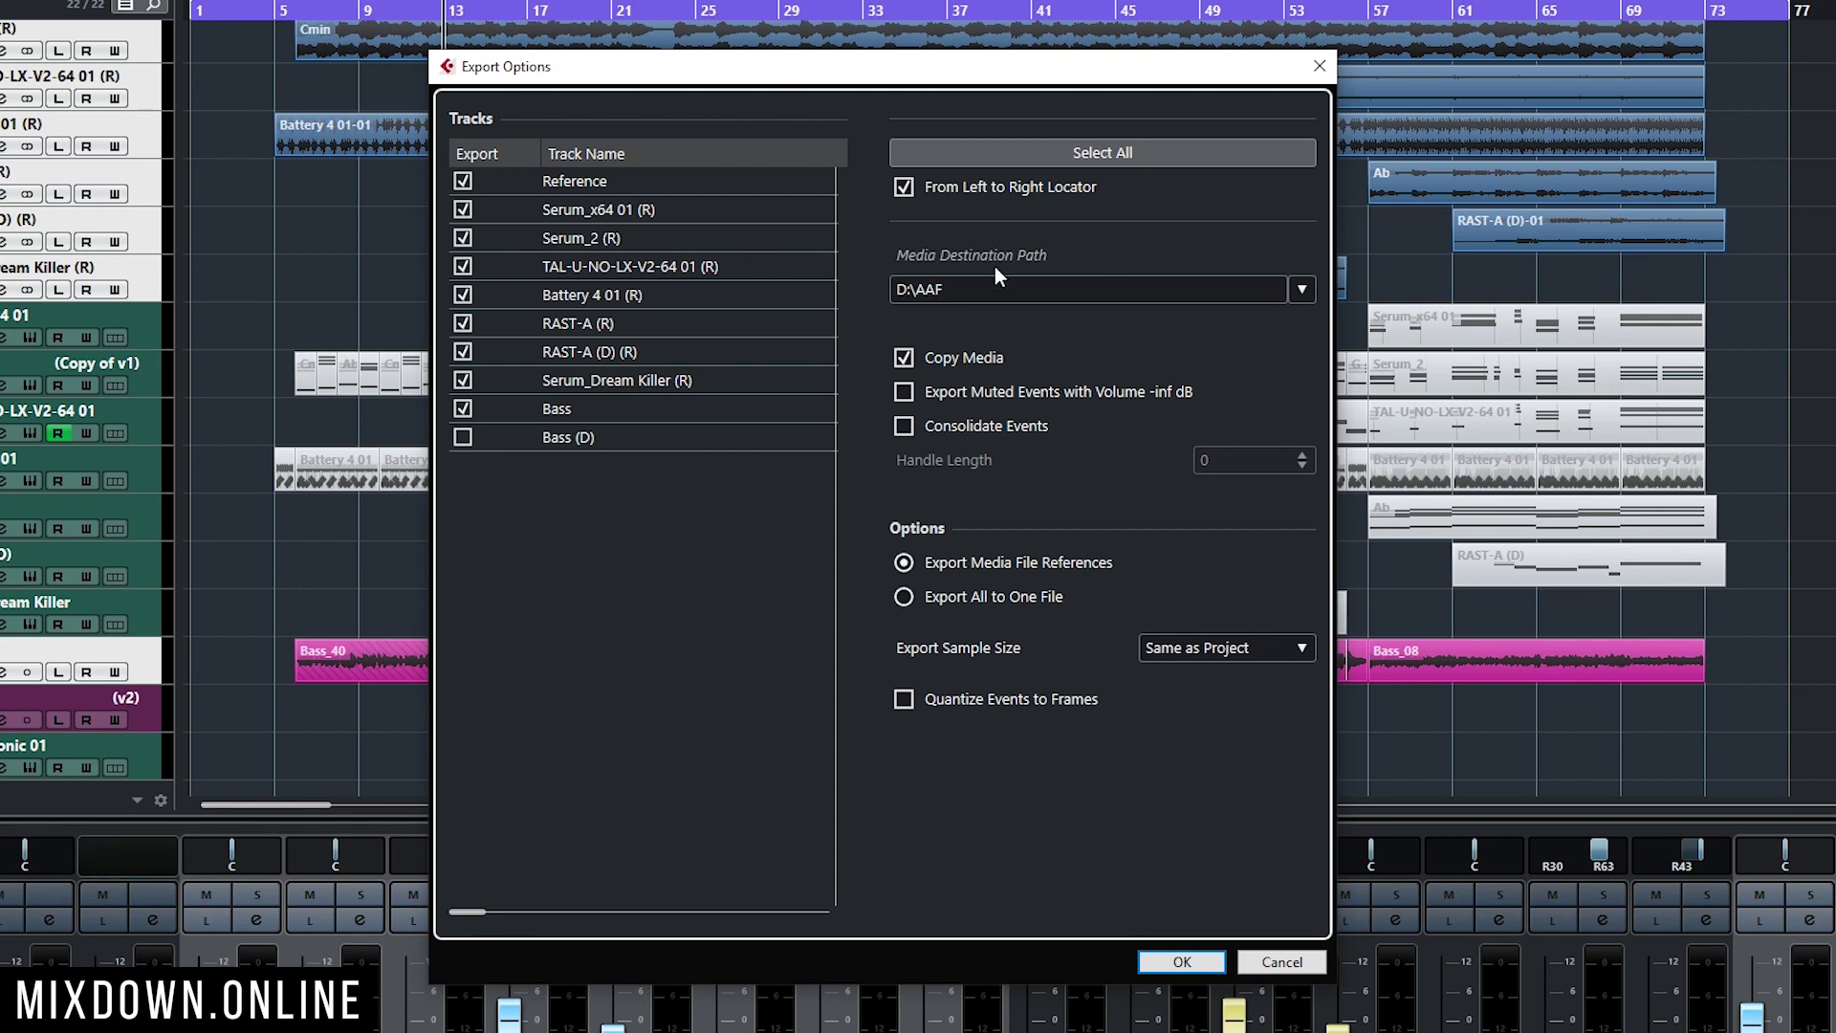
# Set the AAF media destination to the Desktop AAF folder, keeping Export Media File References
pyautogui.click(1301, 289)
pyautogui.click(1339, 289)
pyautogui.click(598, 272)
pyautogui.click(808, 267)
pyautogui.doubleClick(807, 270)
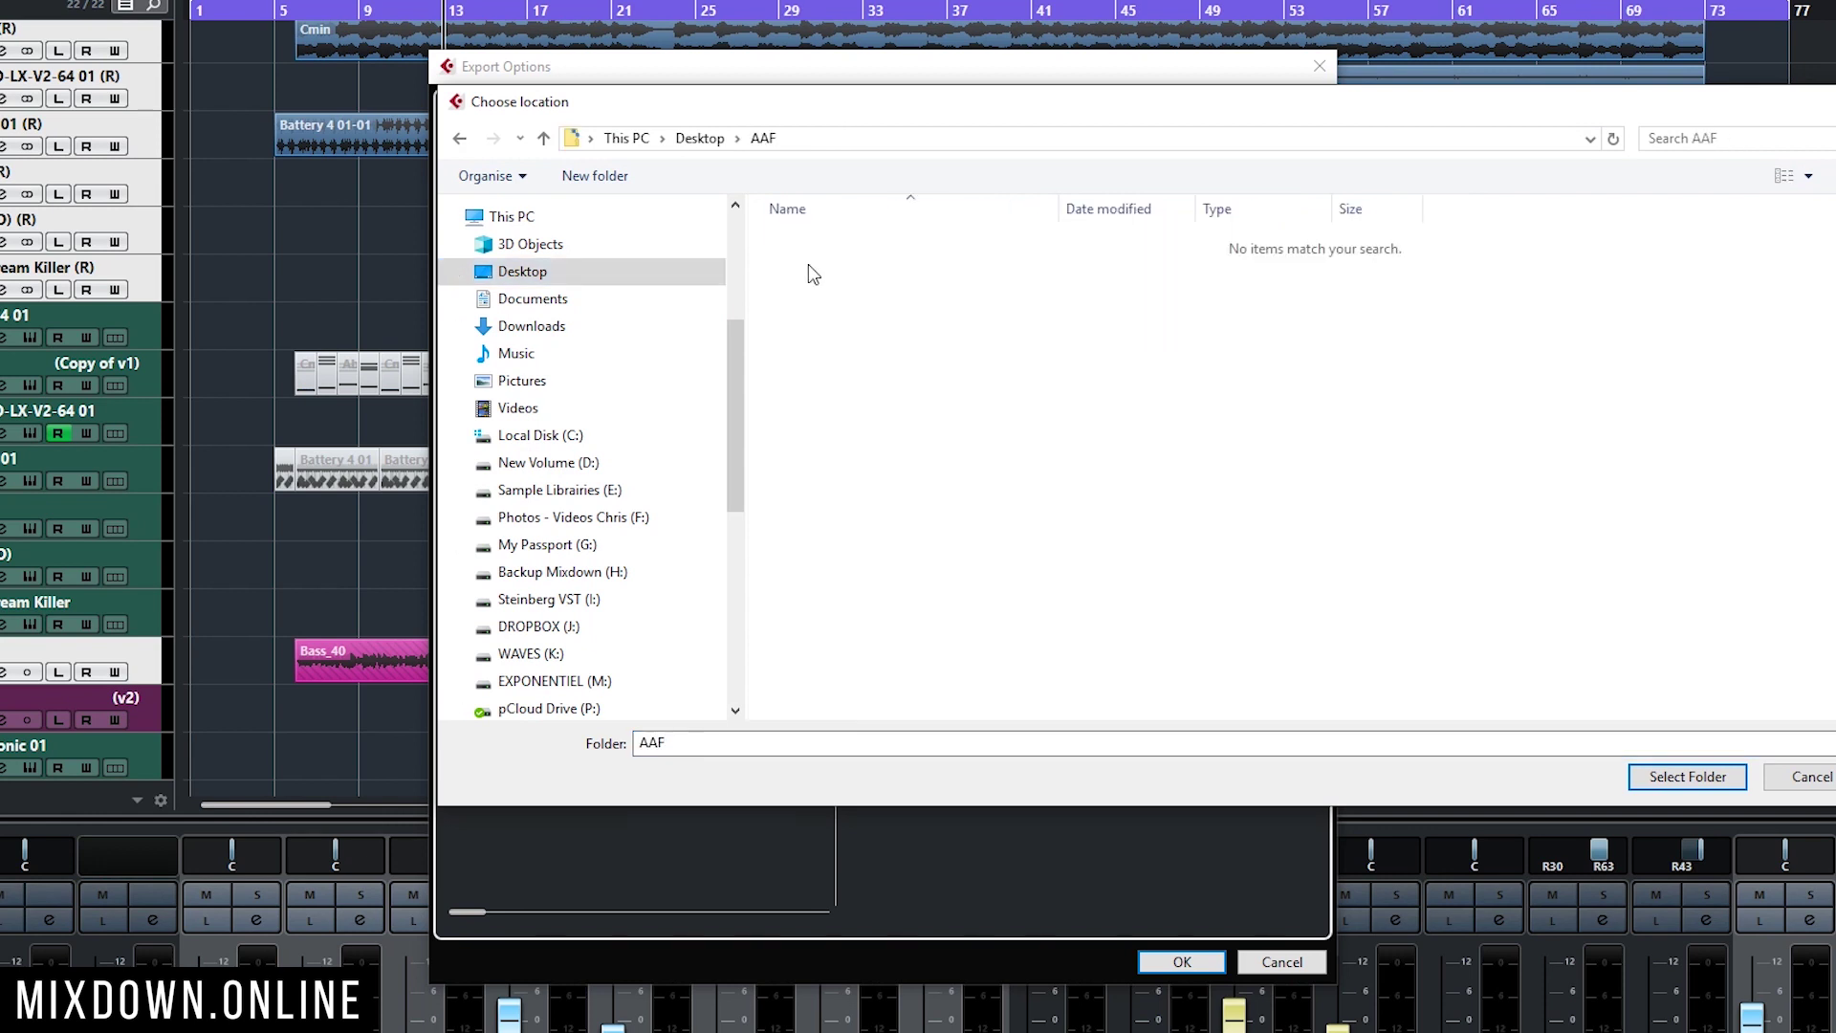
pyautogui.click(1688, 777)
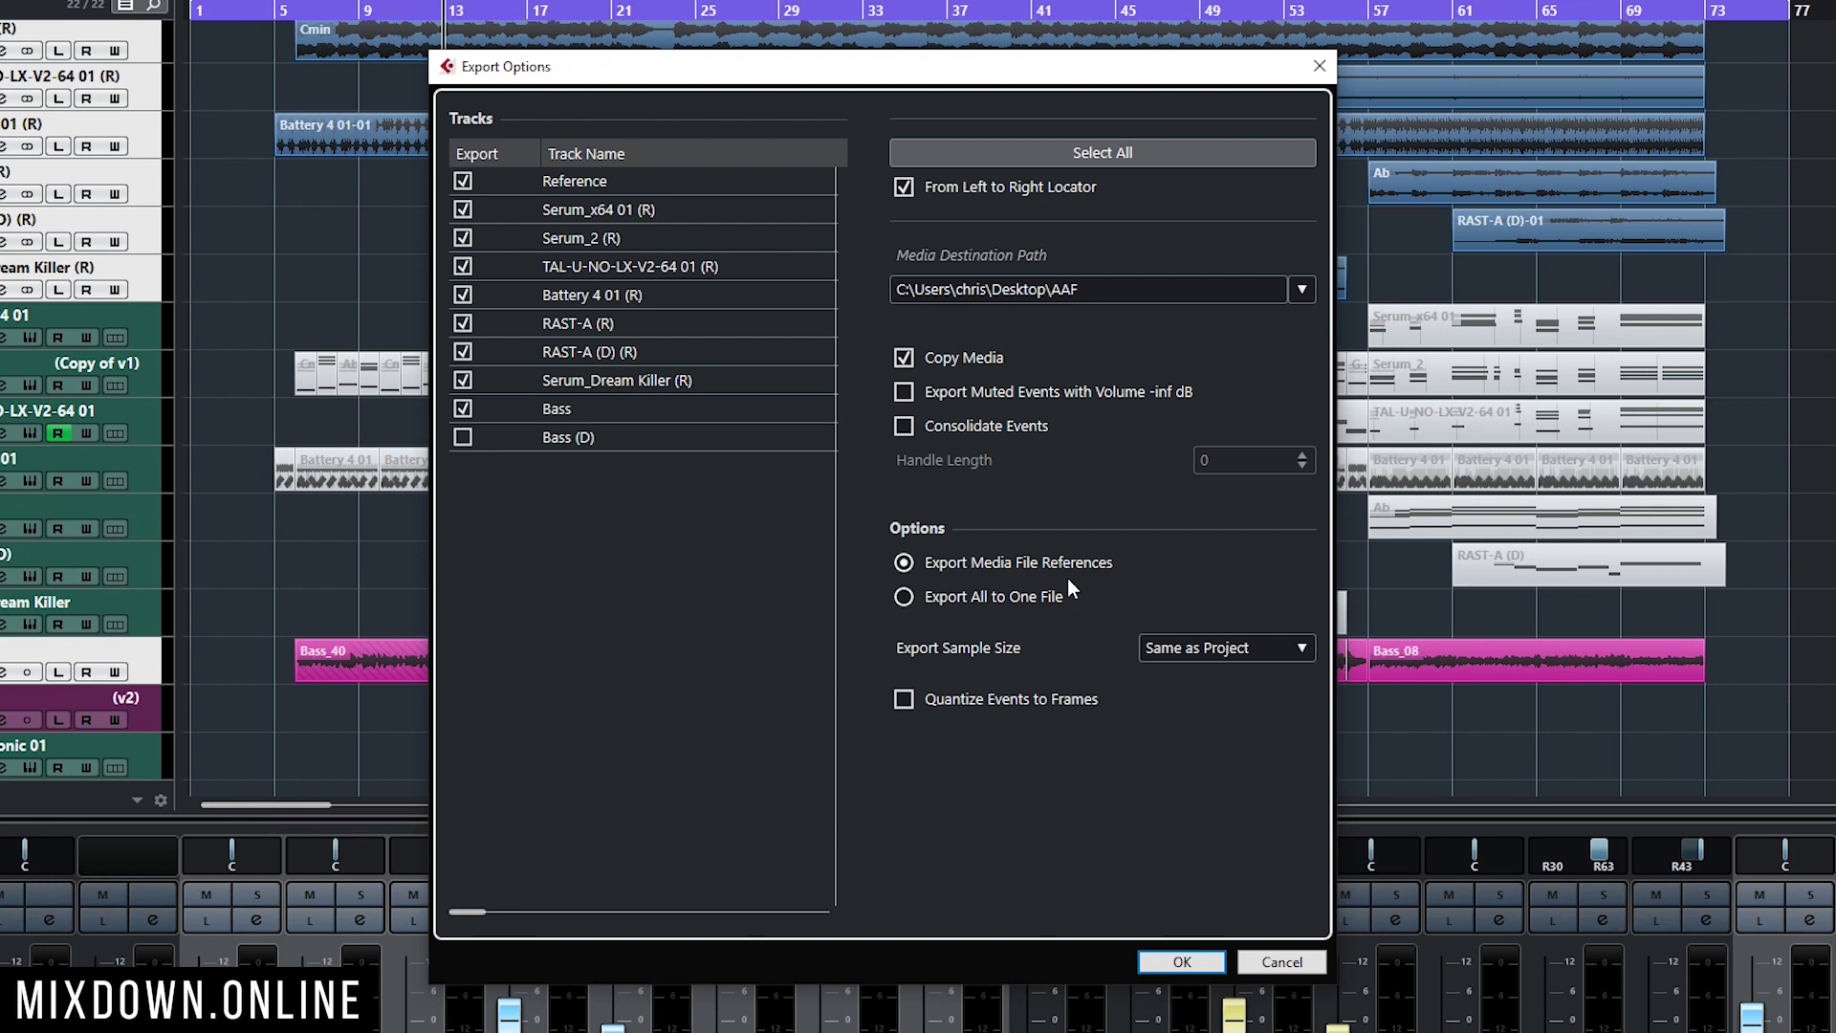
pyautogui.click(967, 598)
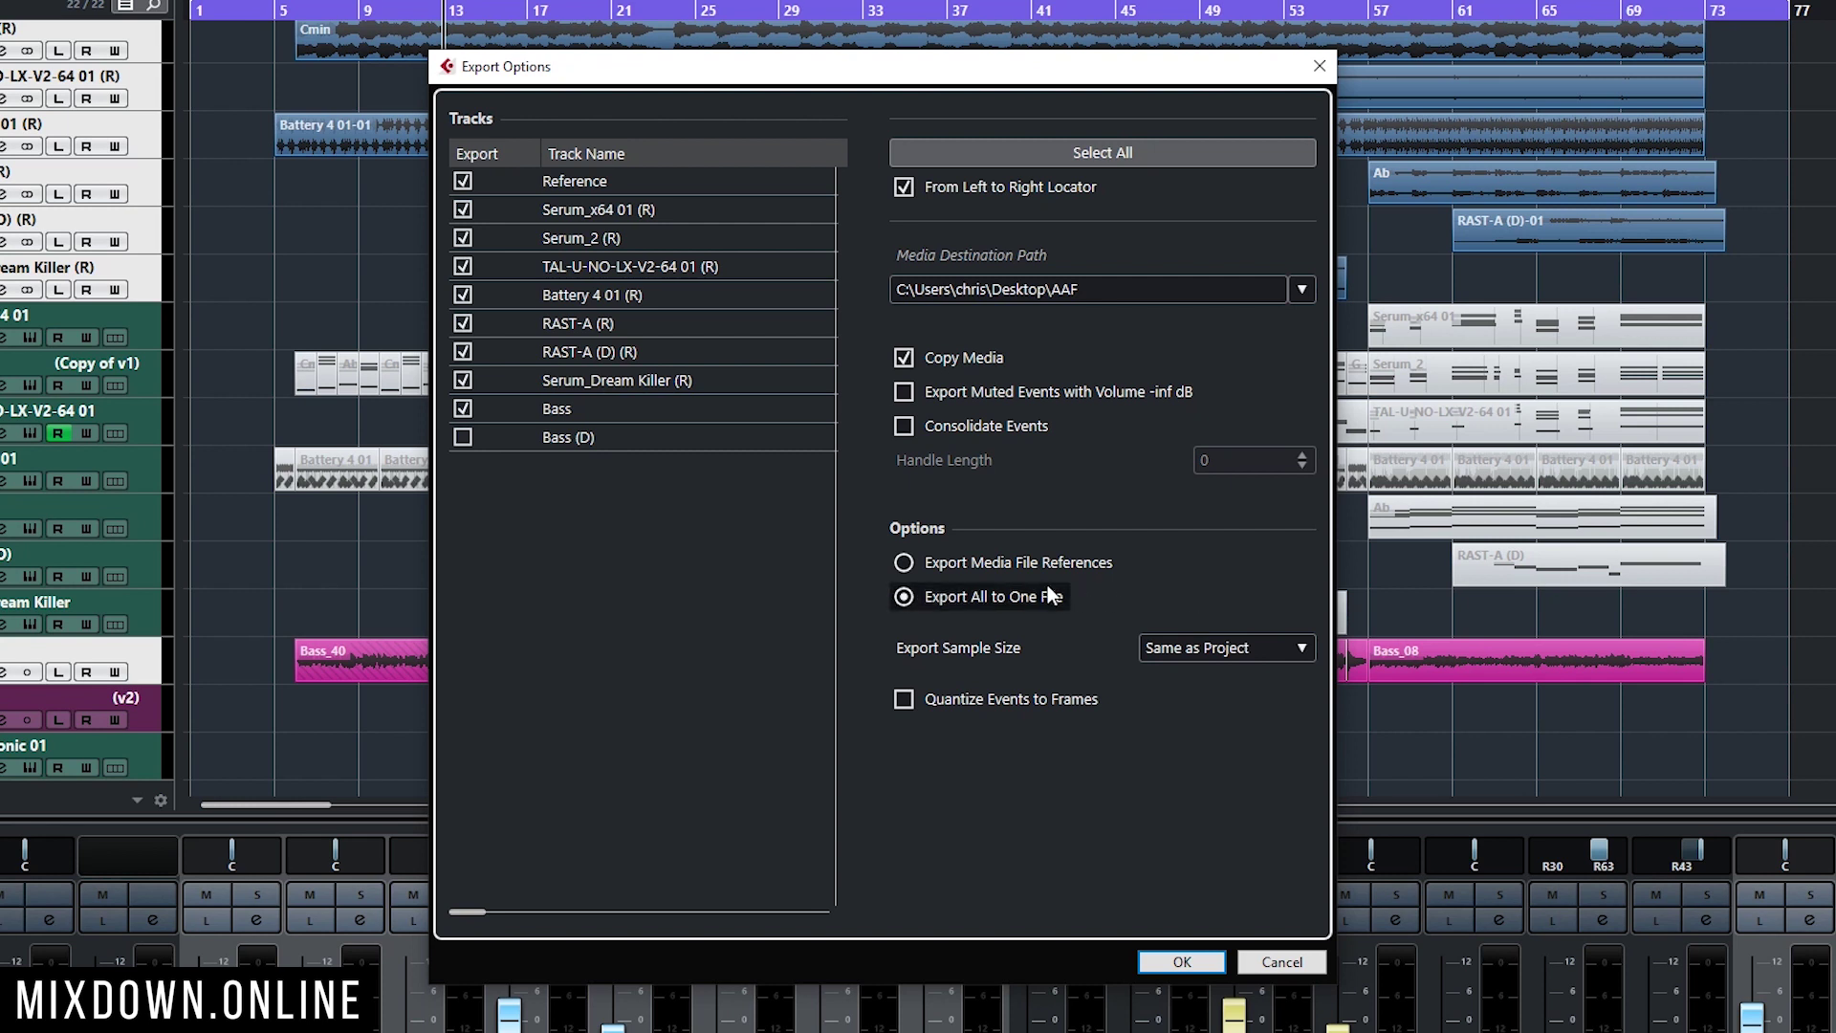
pyautogui.click(1009, 572)
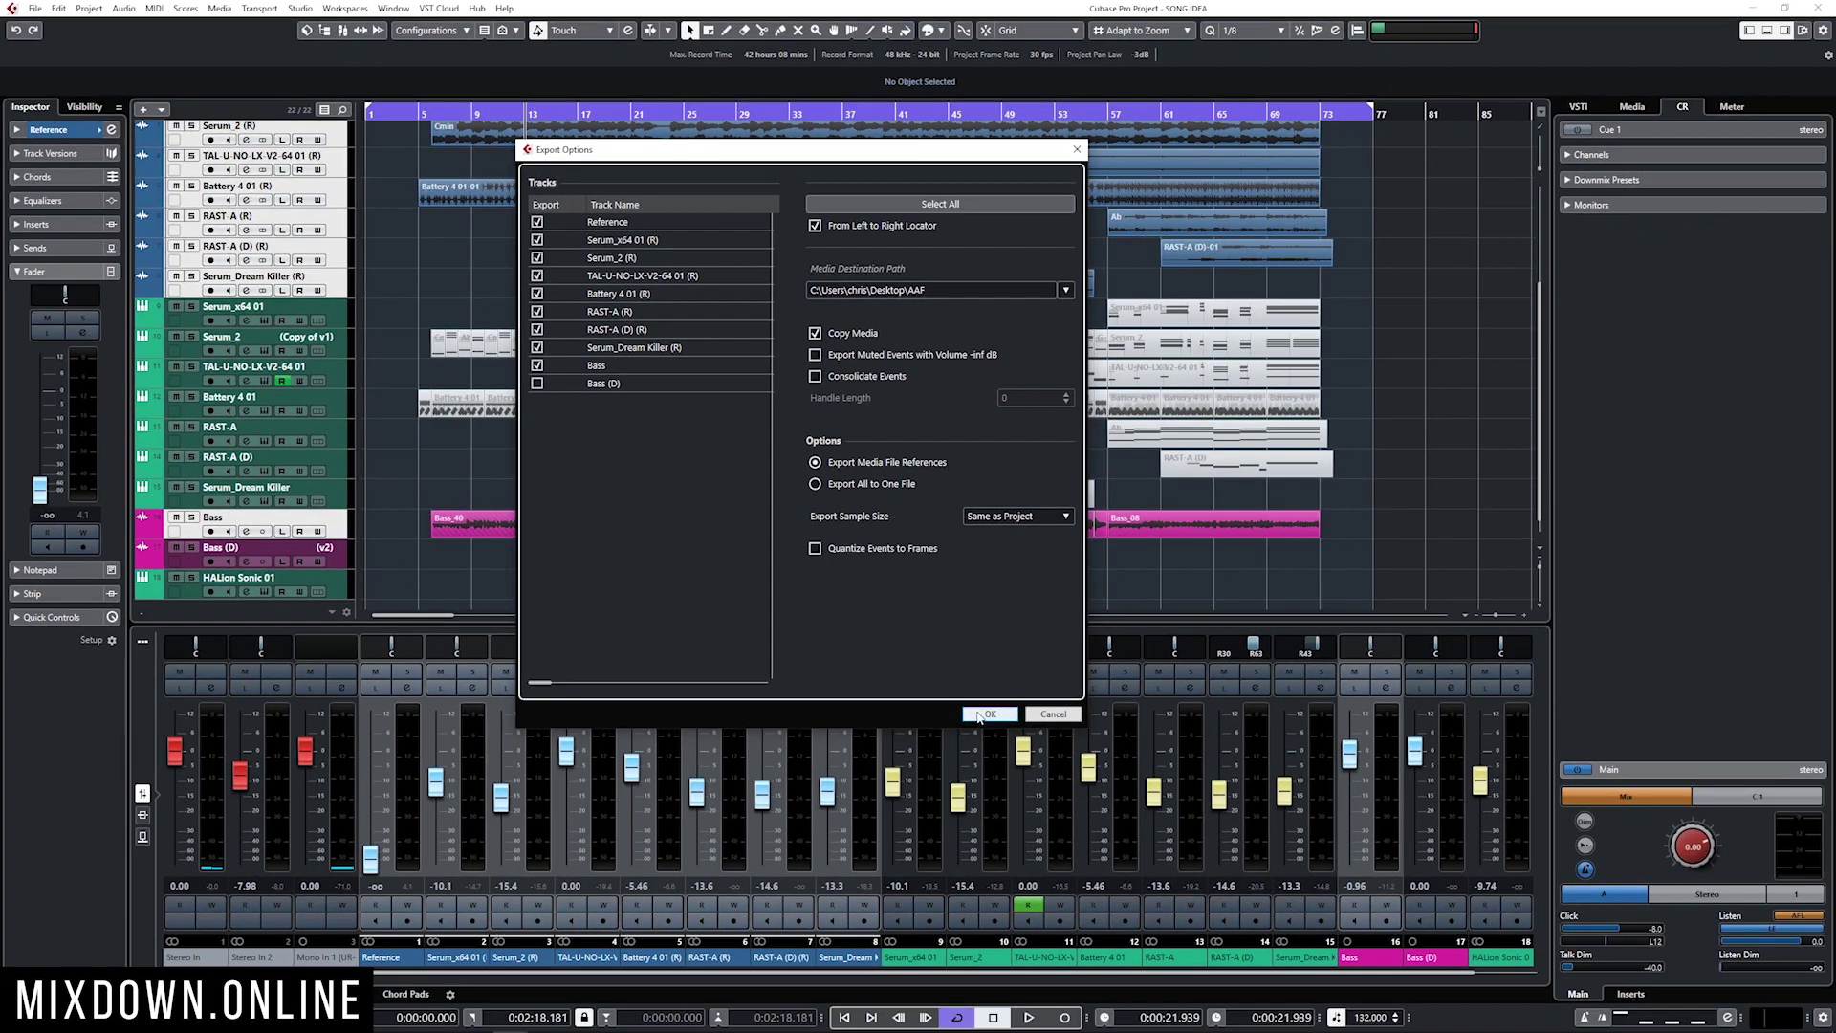
# Confirm the export options and save the AAF file as 'AAF SONG IDEA' in the Desktop AAF folder
pyautogui.click(981, 715)
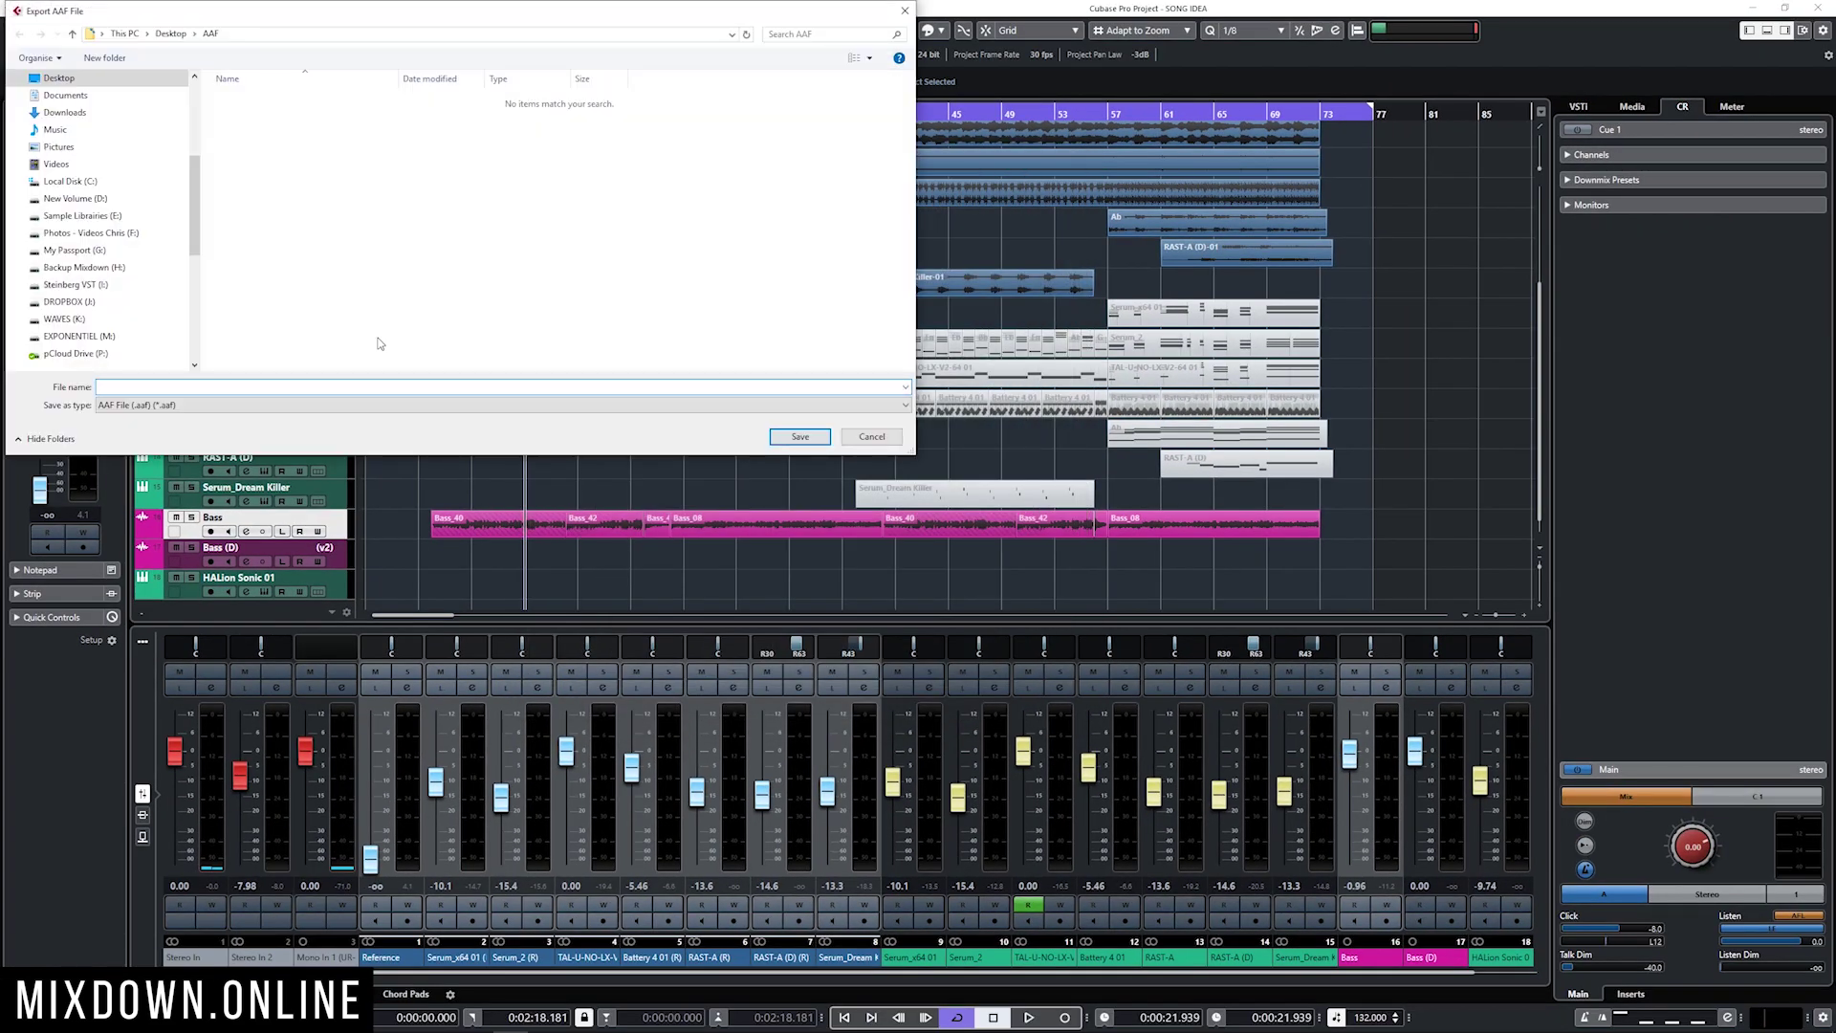
pyautogui.write('AAF SONG IDEA')
pyautogui.click(801, 435)
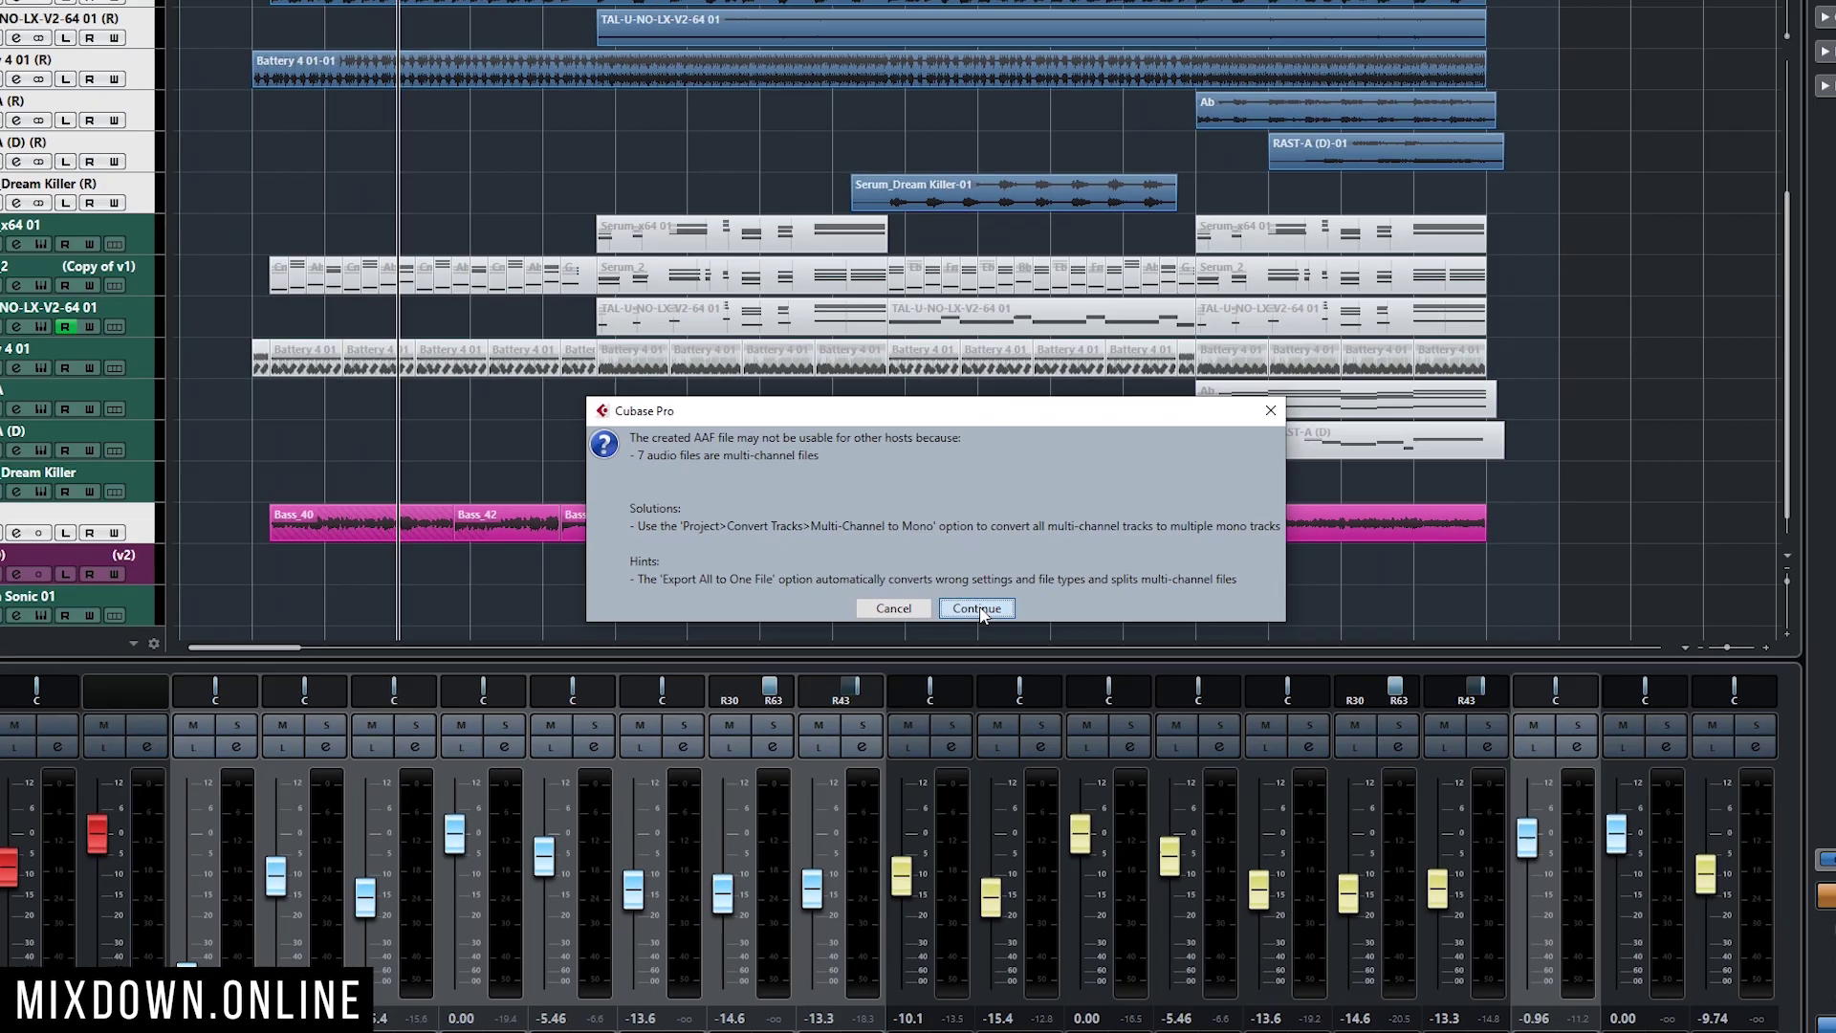
# Continue past the multi-channel warning and check the exported WAV files in the AAF folder
pyautogui.click(1082, 684)
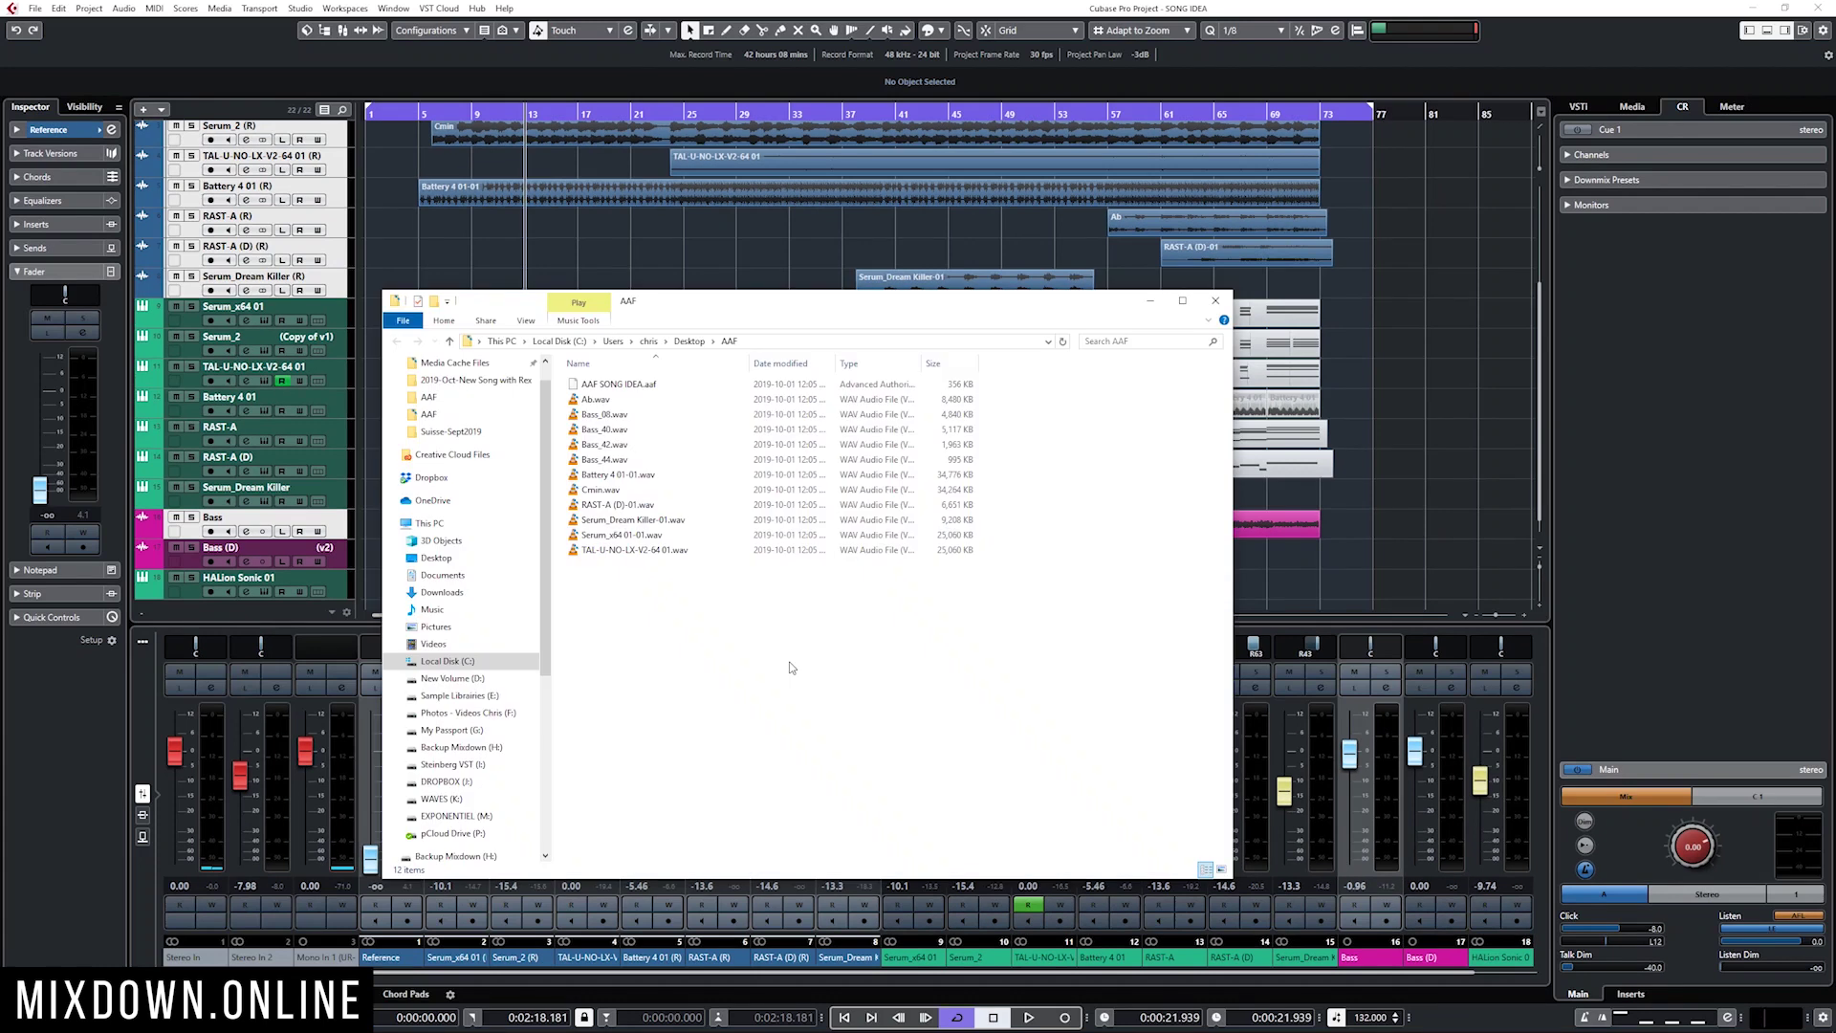
pyautogui.moveTo(695, 562); pyautogui.dragTo(593, 400)
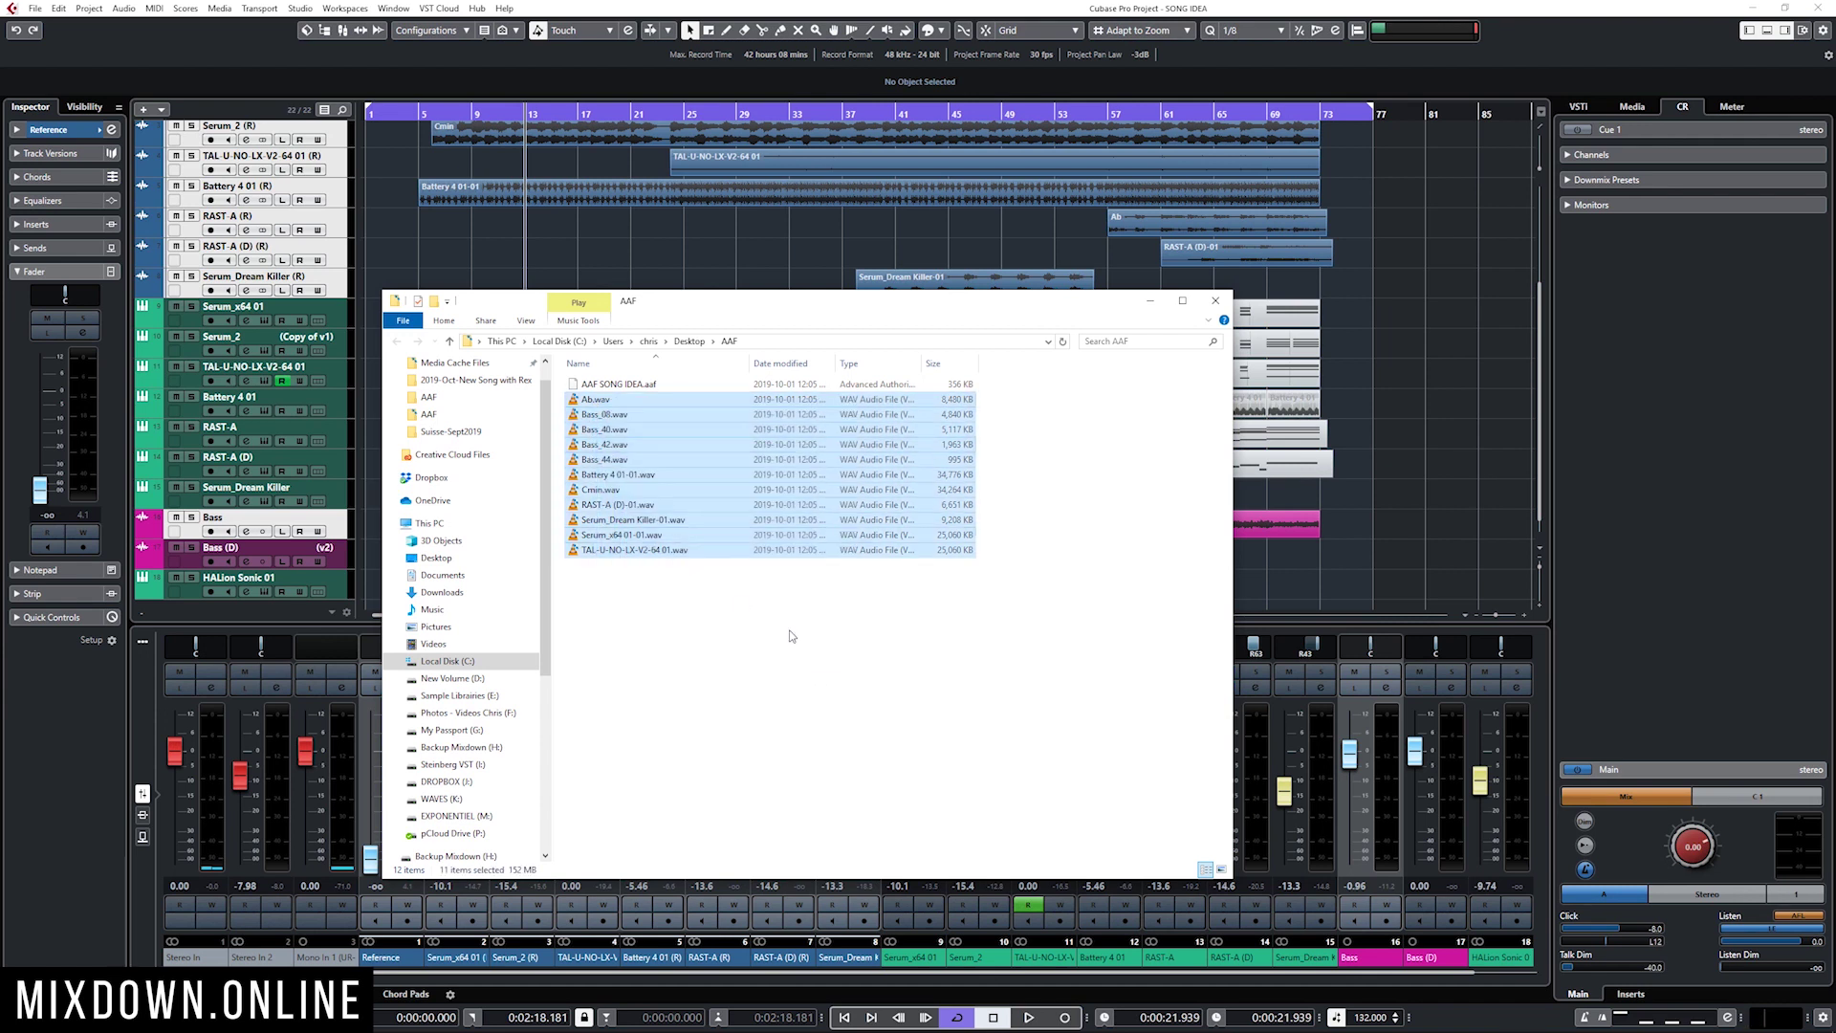
pyautogui.click(791, 113)
pyautogui.click(35, 7)
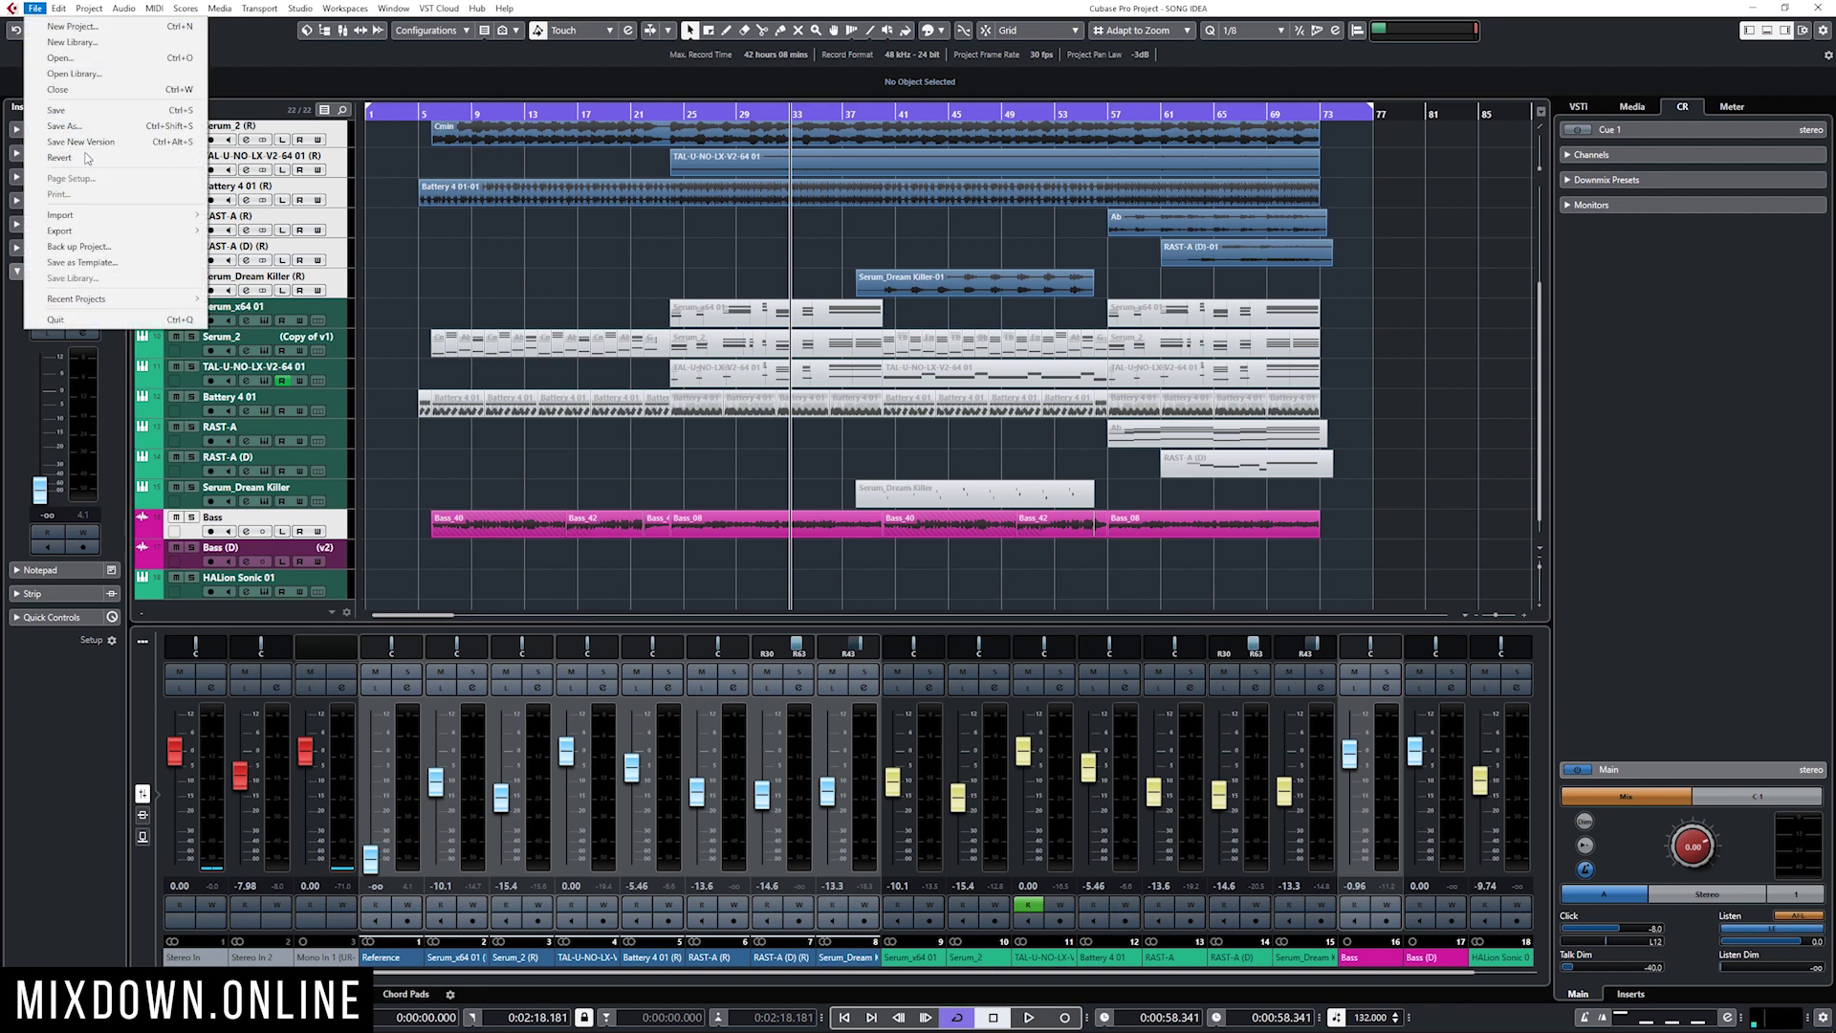
# Export the project as OMF 2.0 file AAF2.omf into the Desktop AAF folder and locate it
pyautogui.click(258, 282)
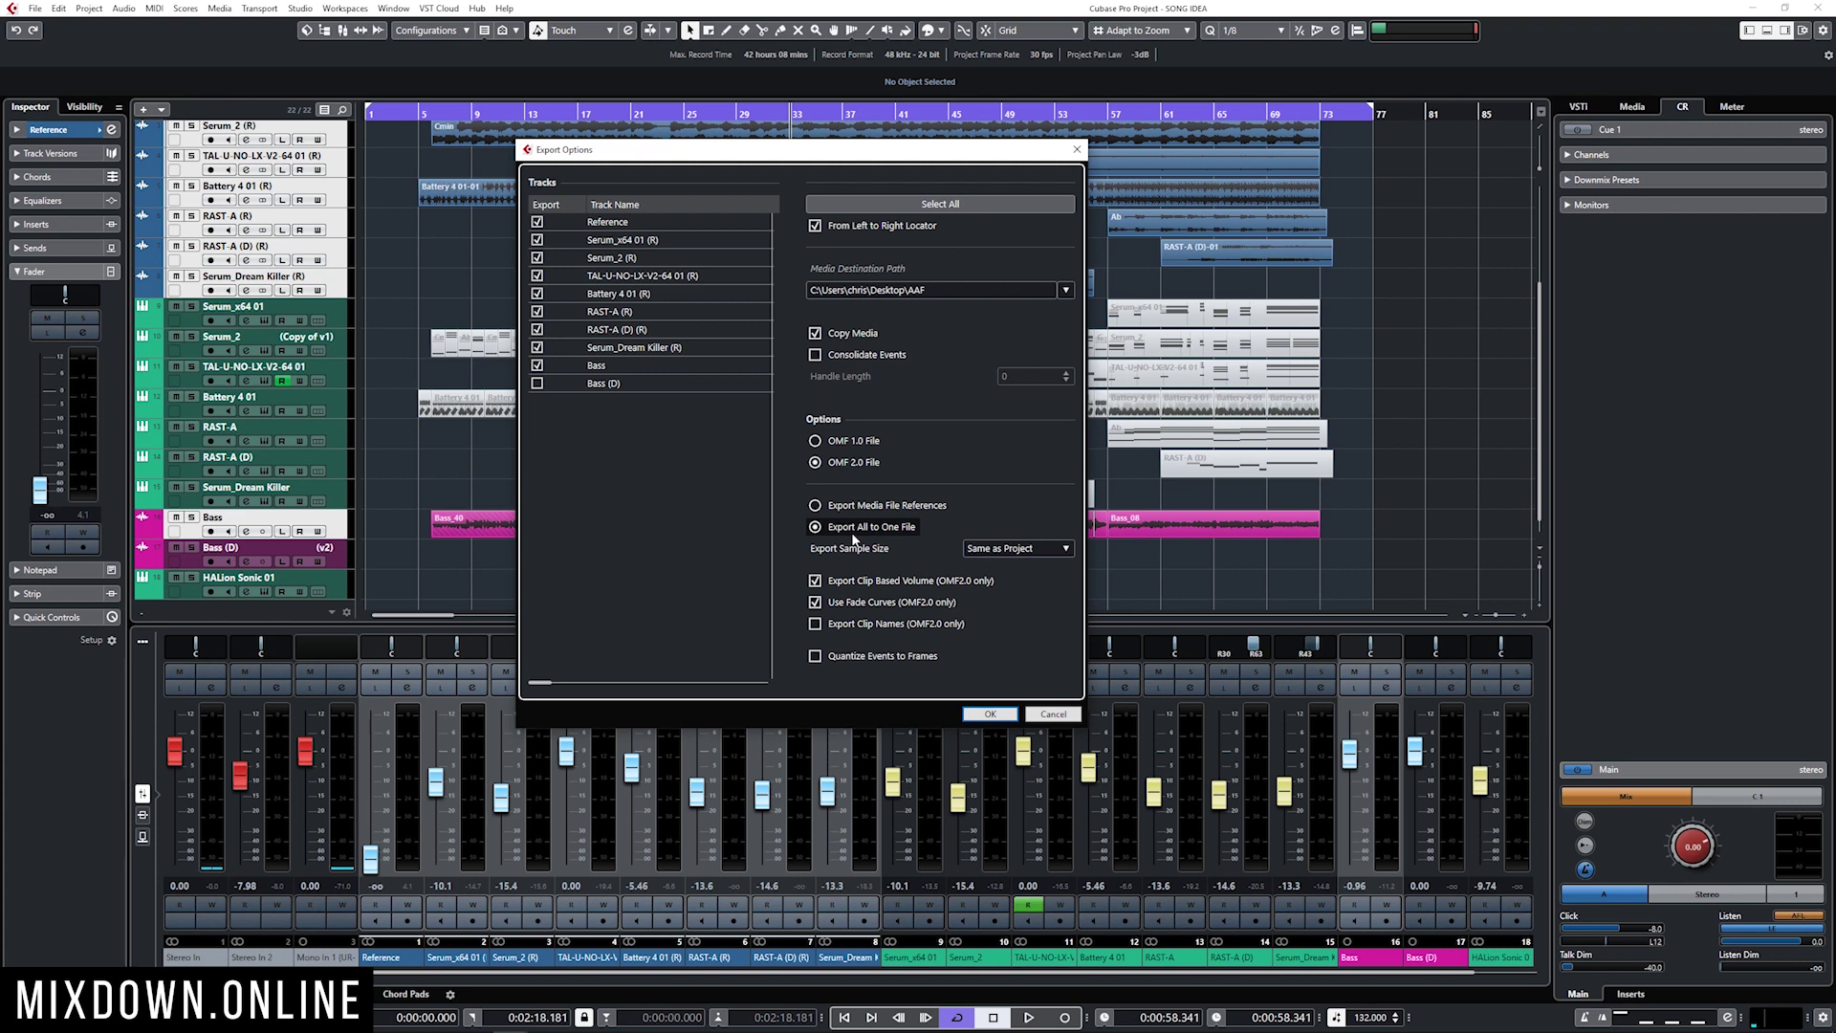
pyautogui.click(992, 717)
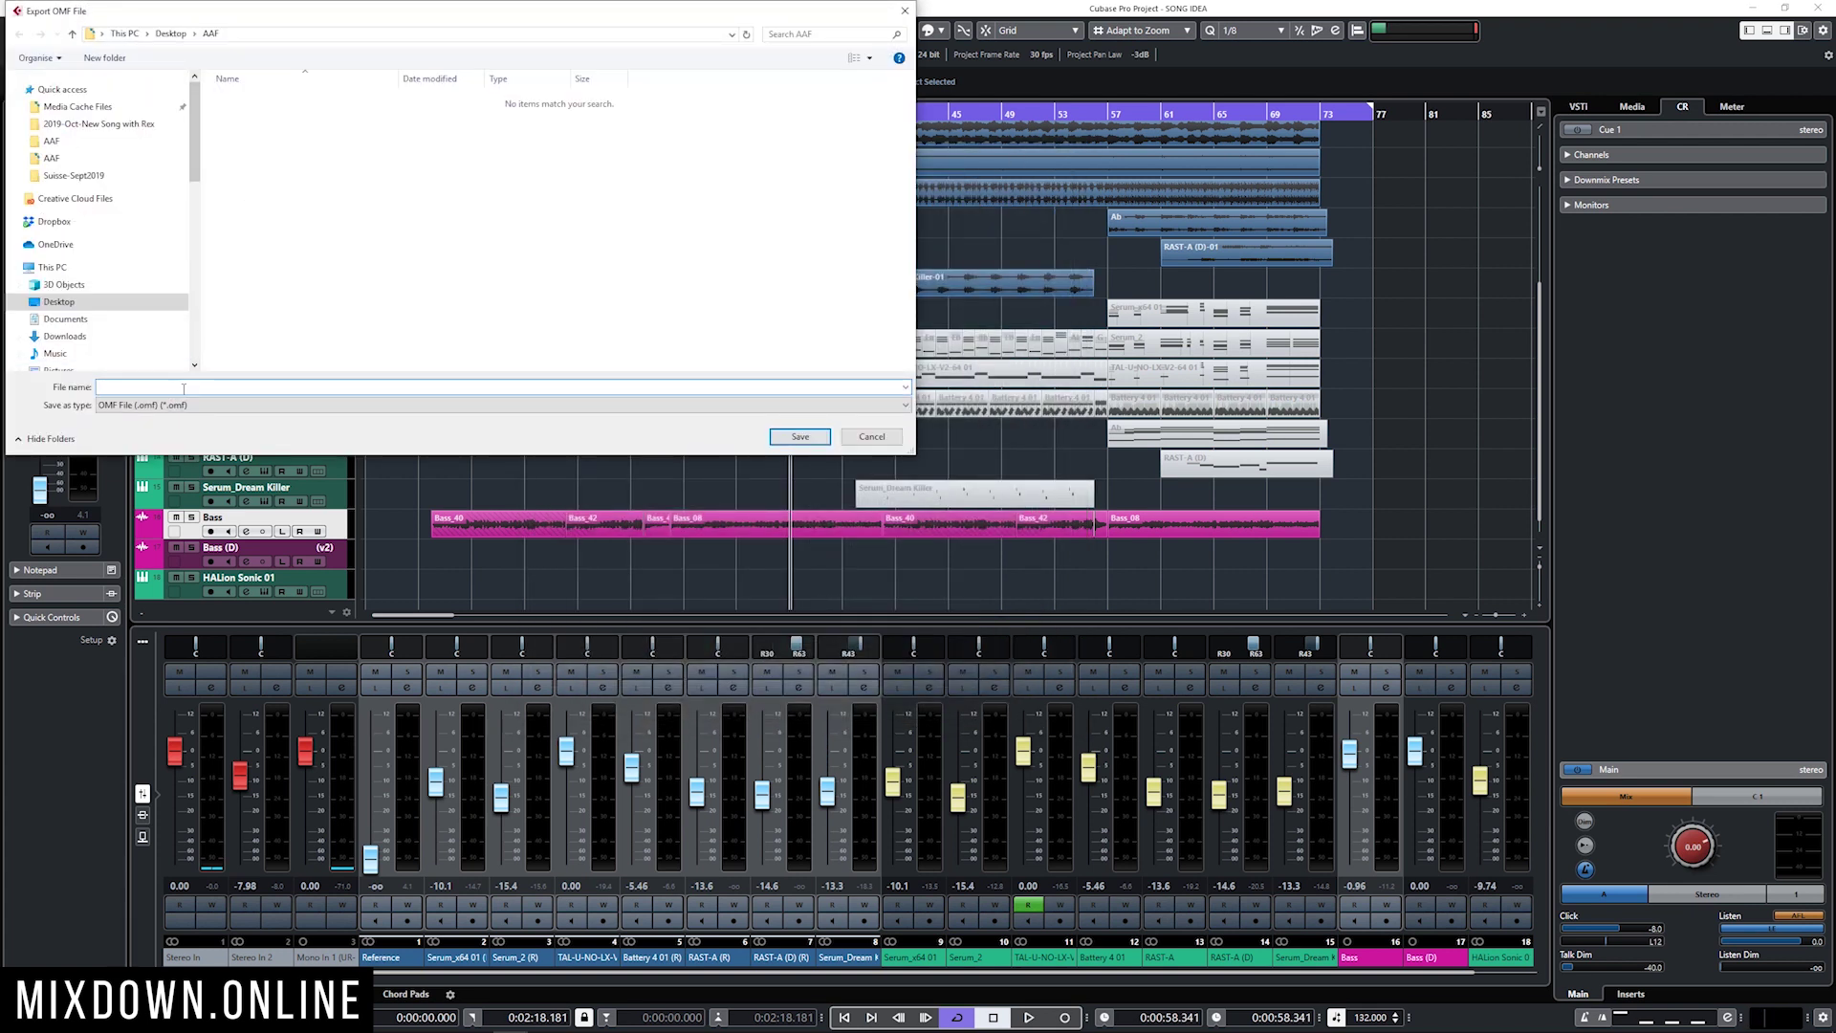
pyautogui.write('AAF2')
pyautogui.click(779, 438)
pyautogui.hotkey('alt', 'Tab')
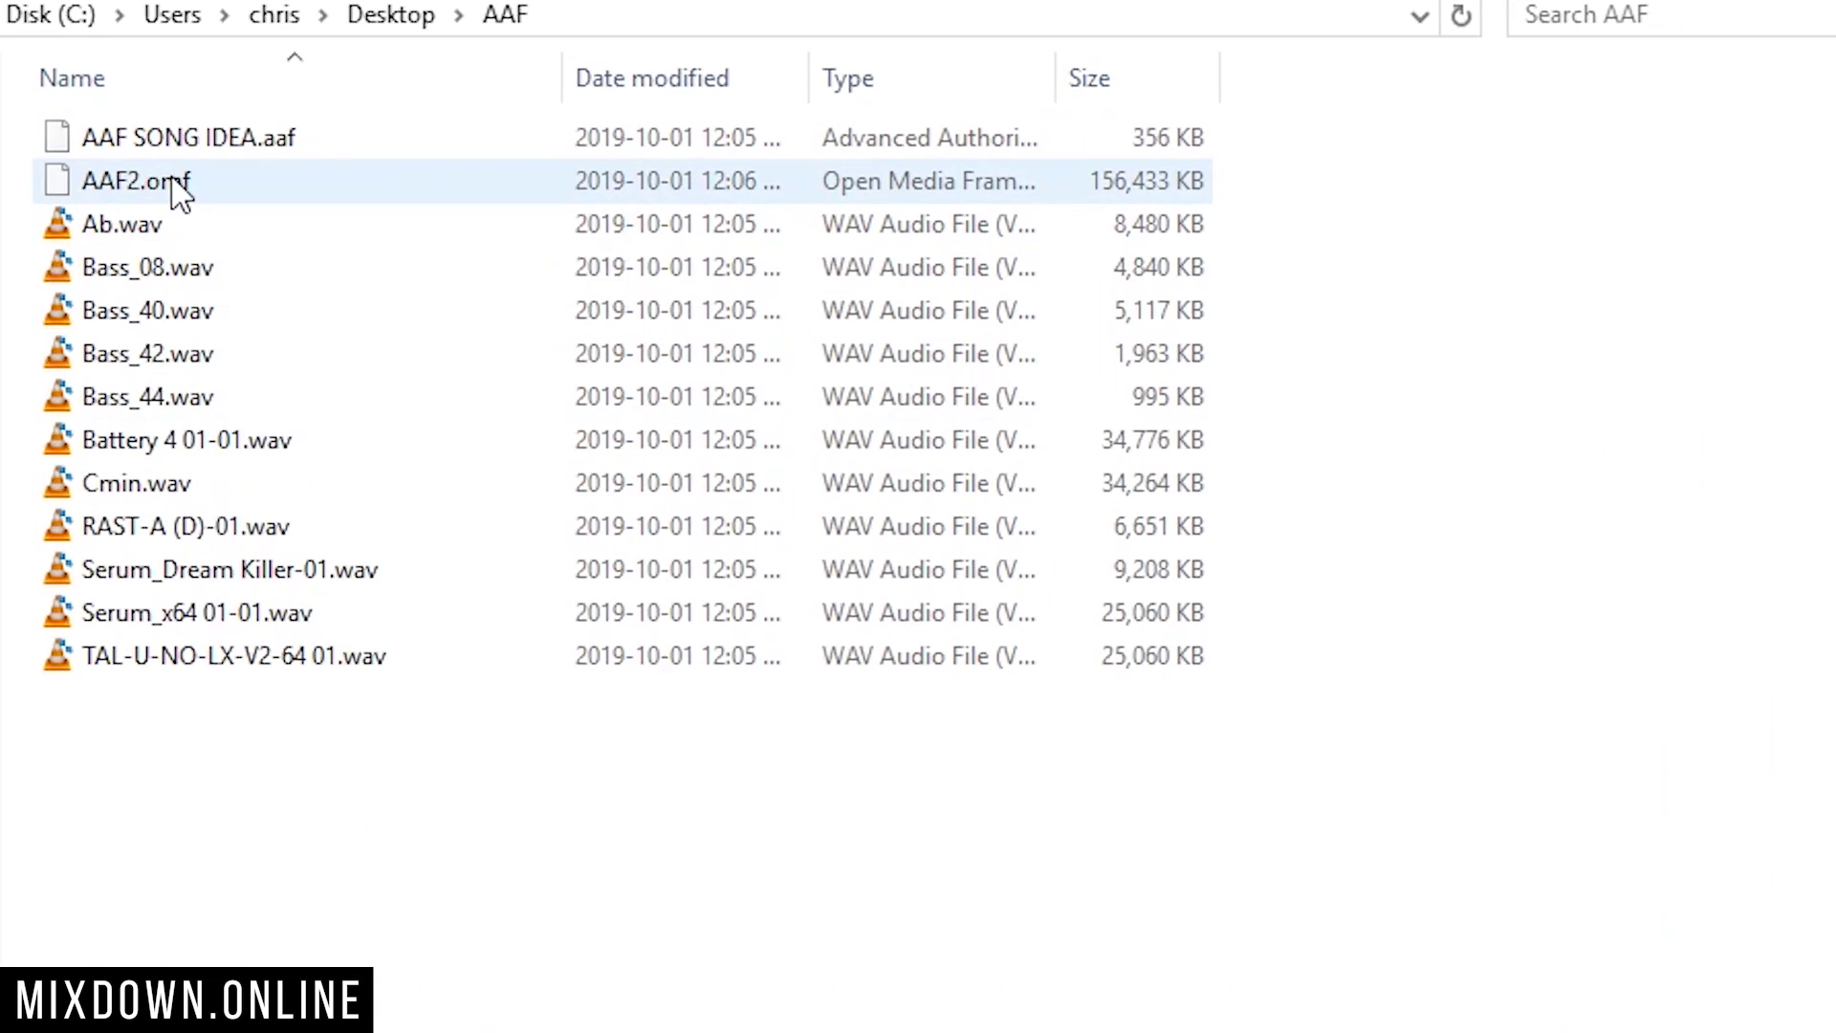
pyautogui.click(576, 401)
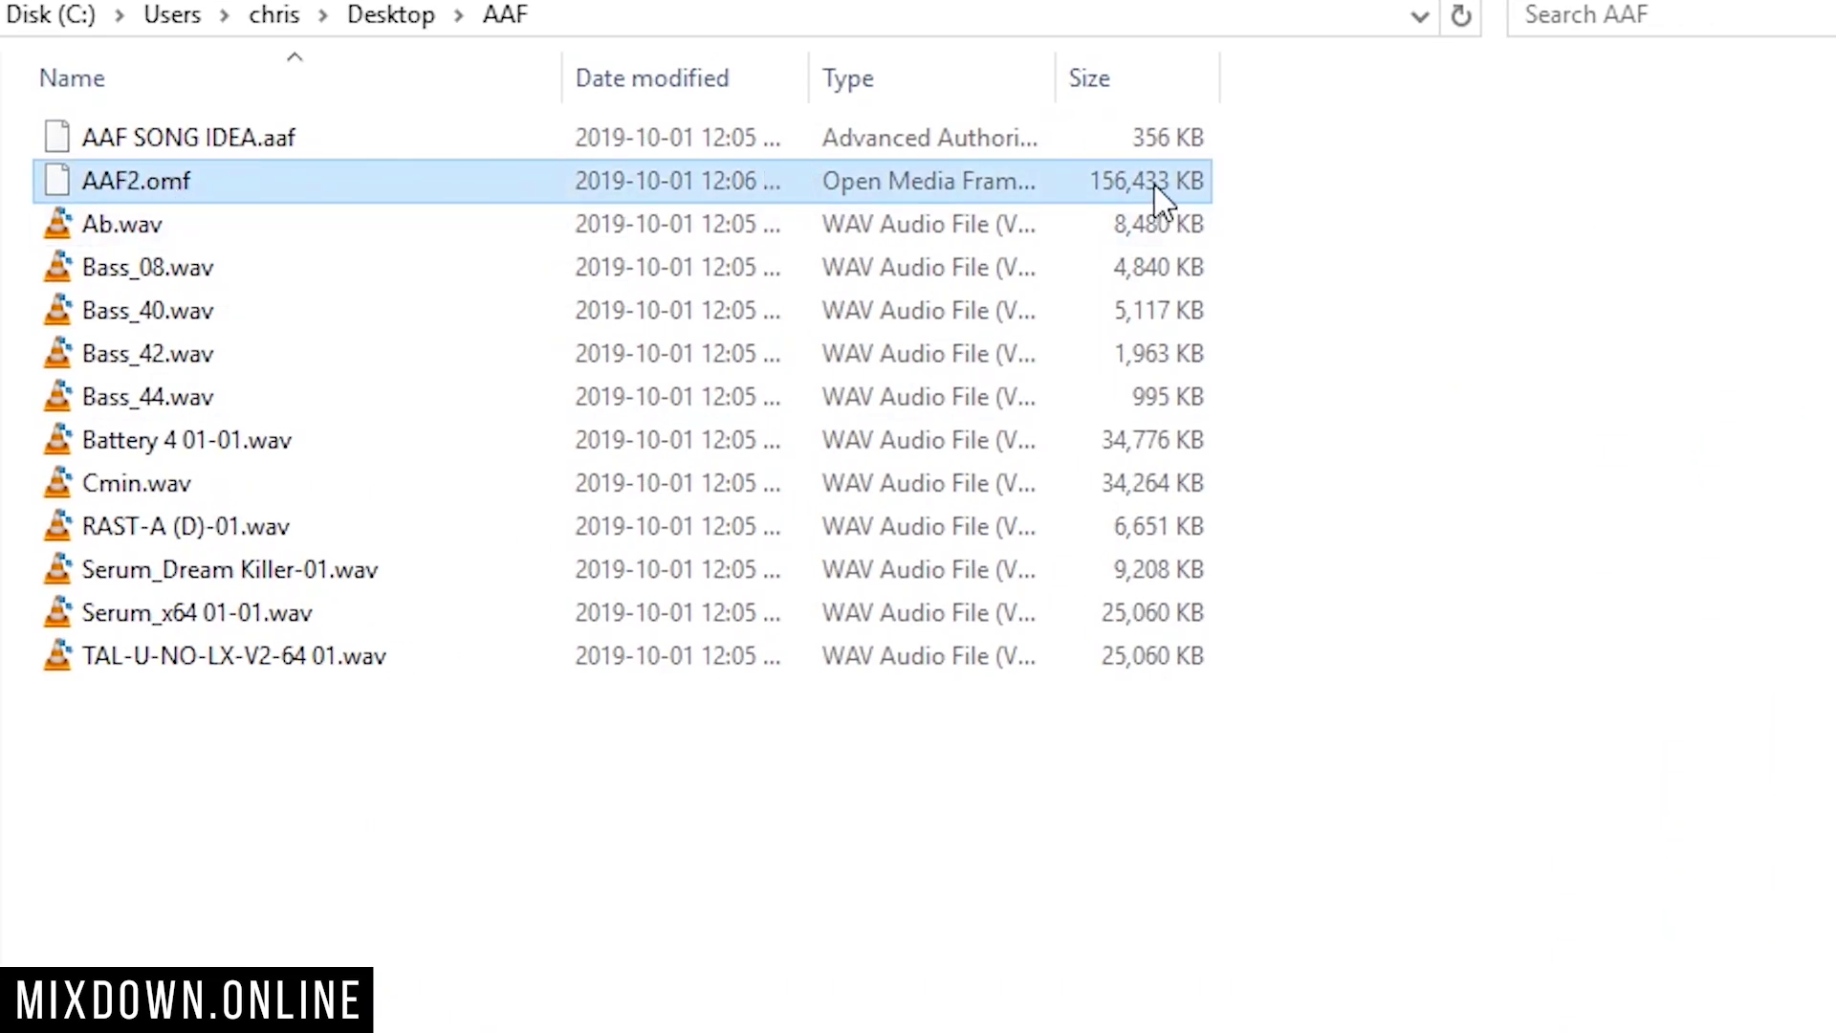
# Select AAF SONG IDEA.aaf in Explorer to compare it with AAF2.omf
pyautogui.click(196, 145)
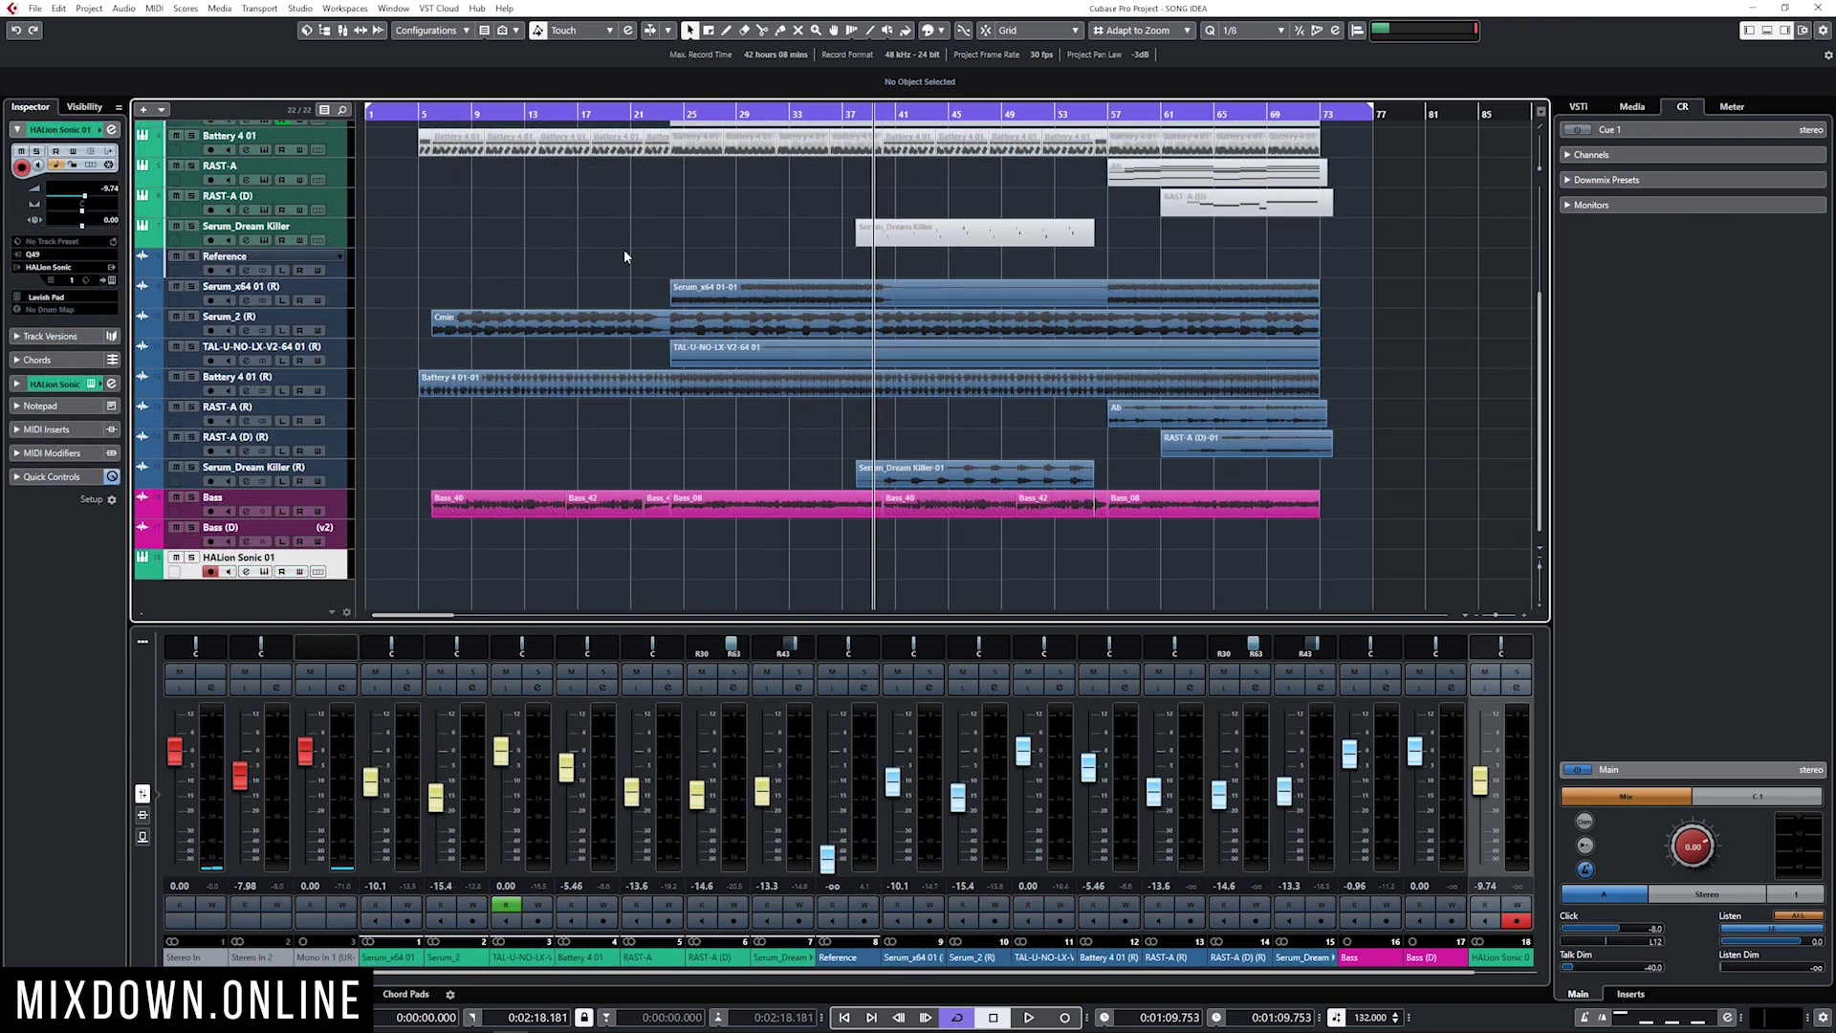
# Import SONG IDEA.aaf from D:\Mixdown Online\Tutorials\NEW SONG IDEA AAF\AAF as an AAF session
pyautogui.click(39, 10)
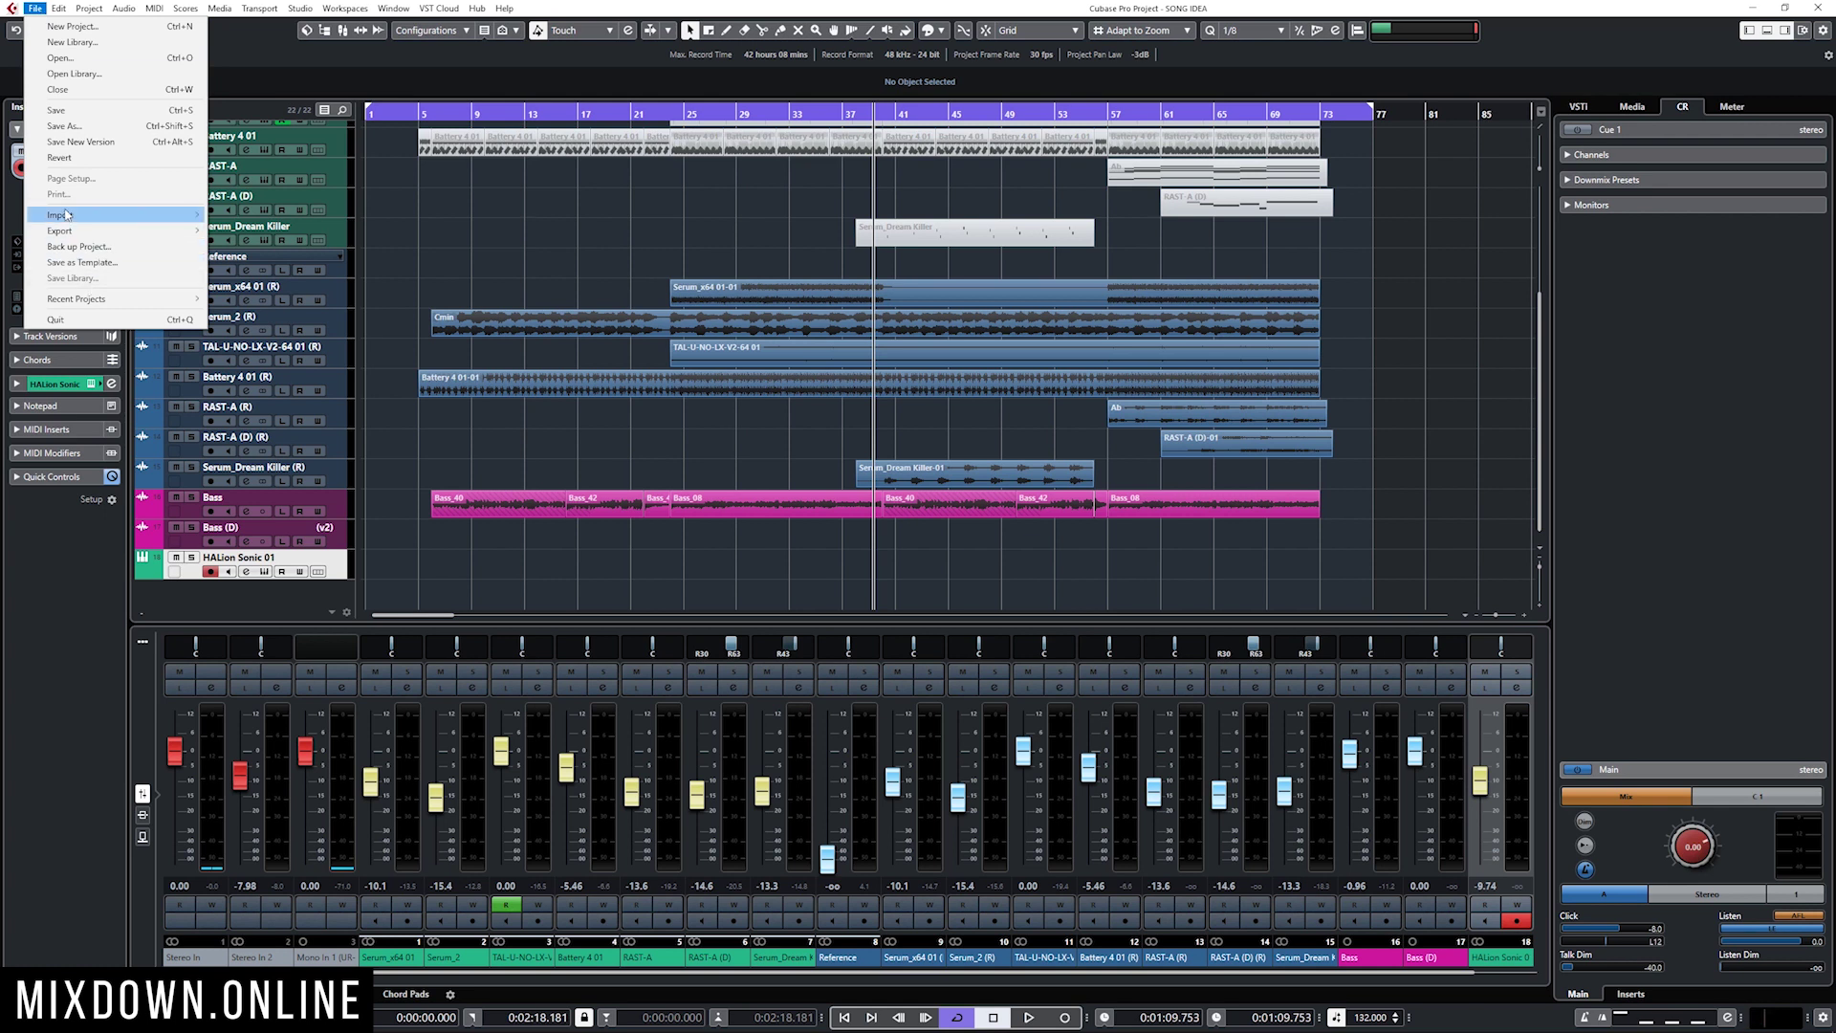
pyautogui.moveTo(129, 218)
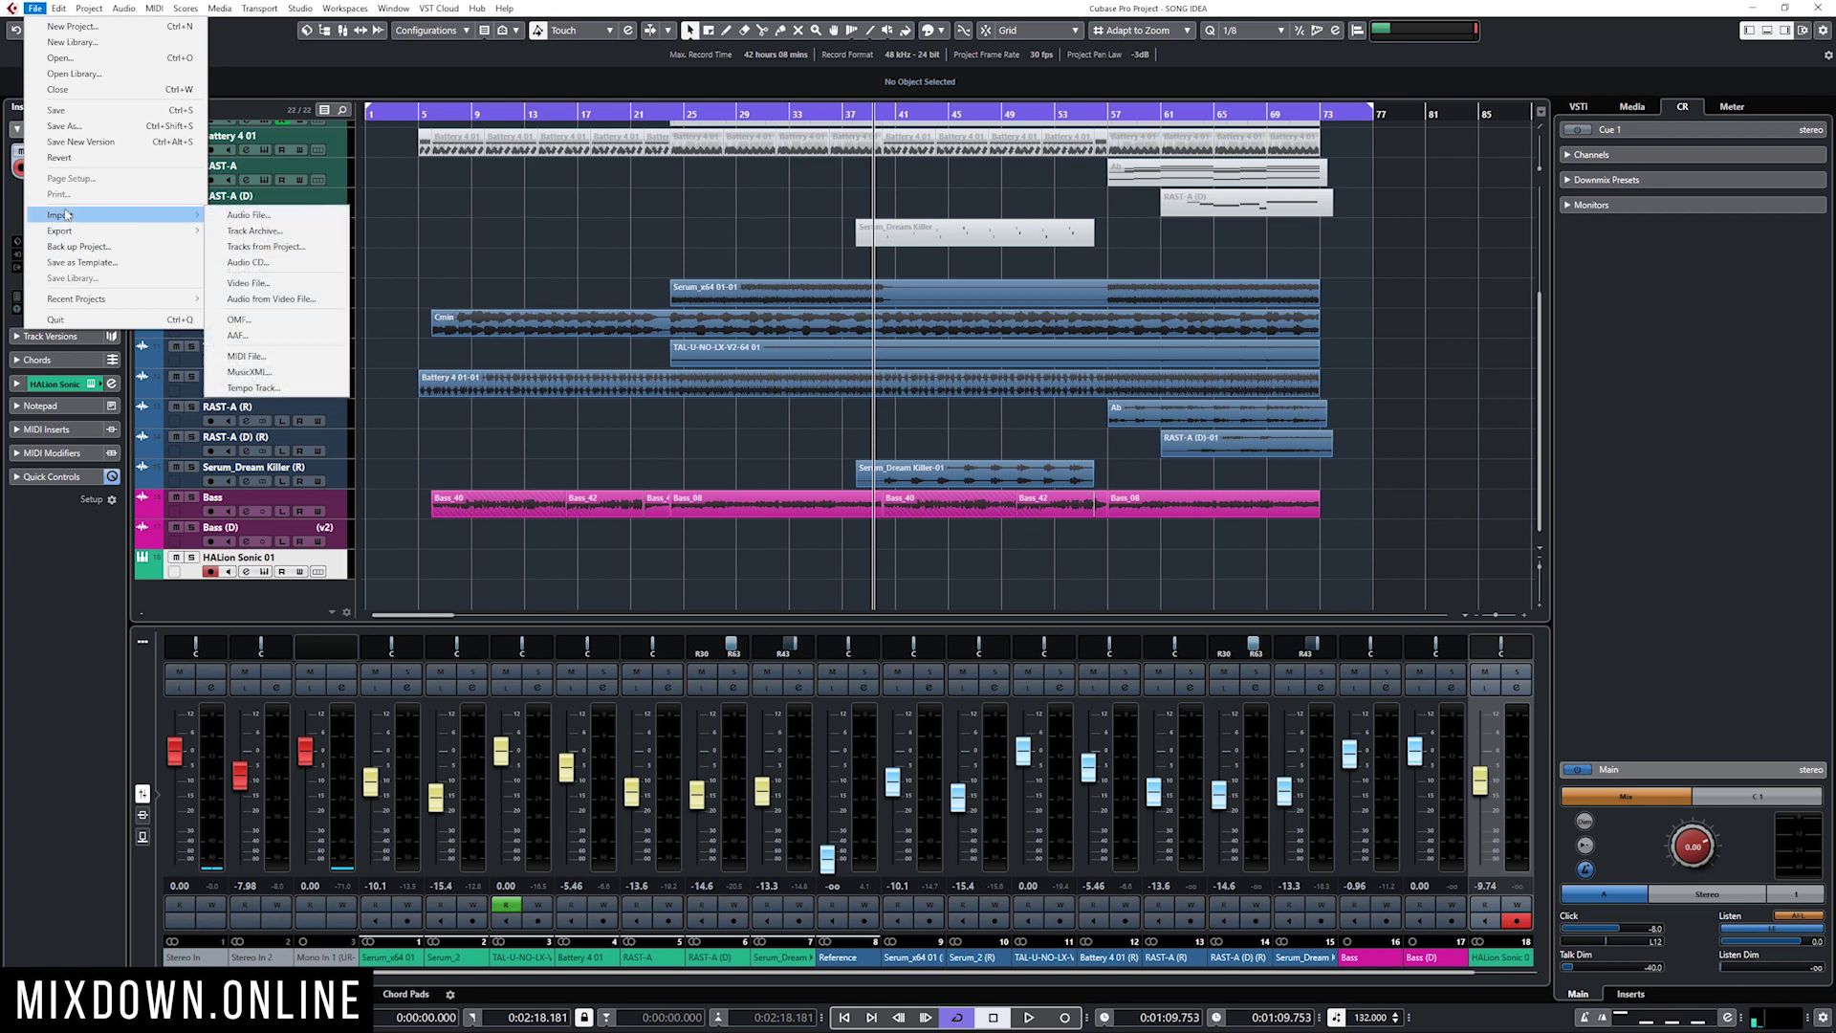
pyautogui.click(250, 342)
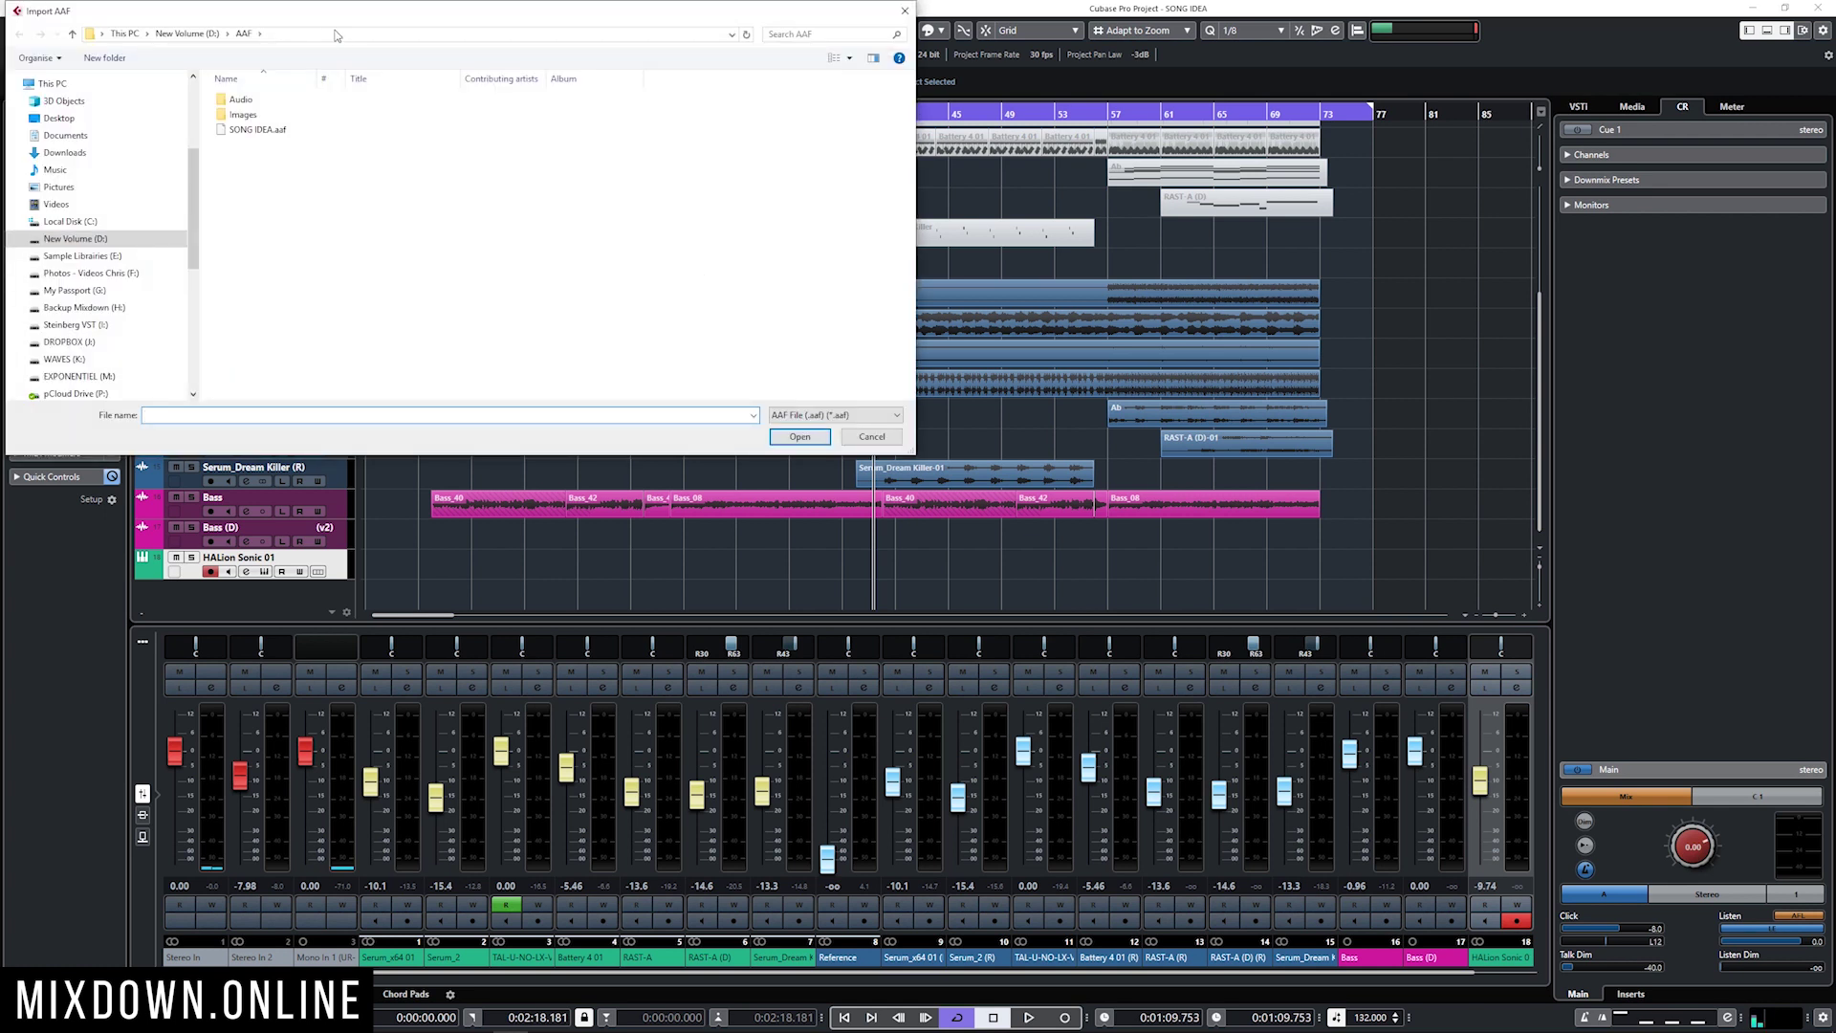
pyautogui.click(187, 35)
pyautogui.scroll(-5, 392, 194)
pyautogui.scroll(-1, 335, 196)
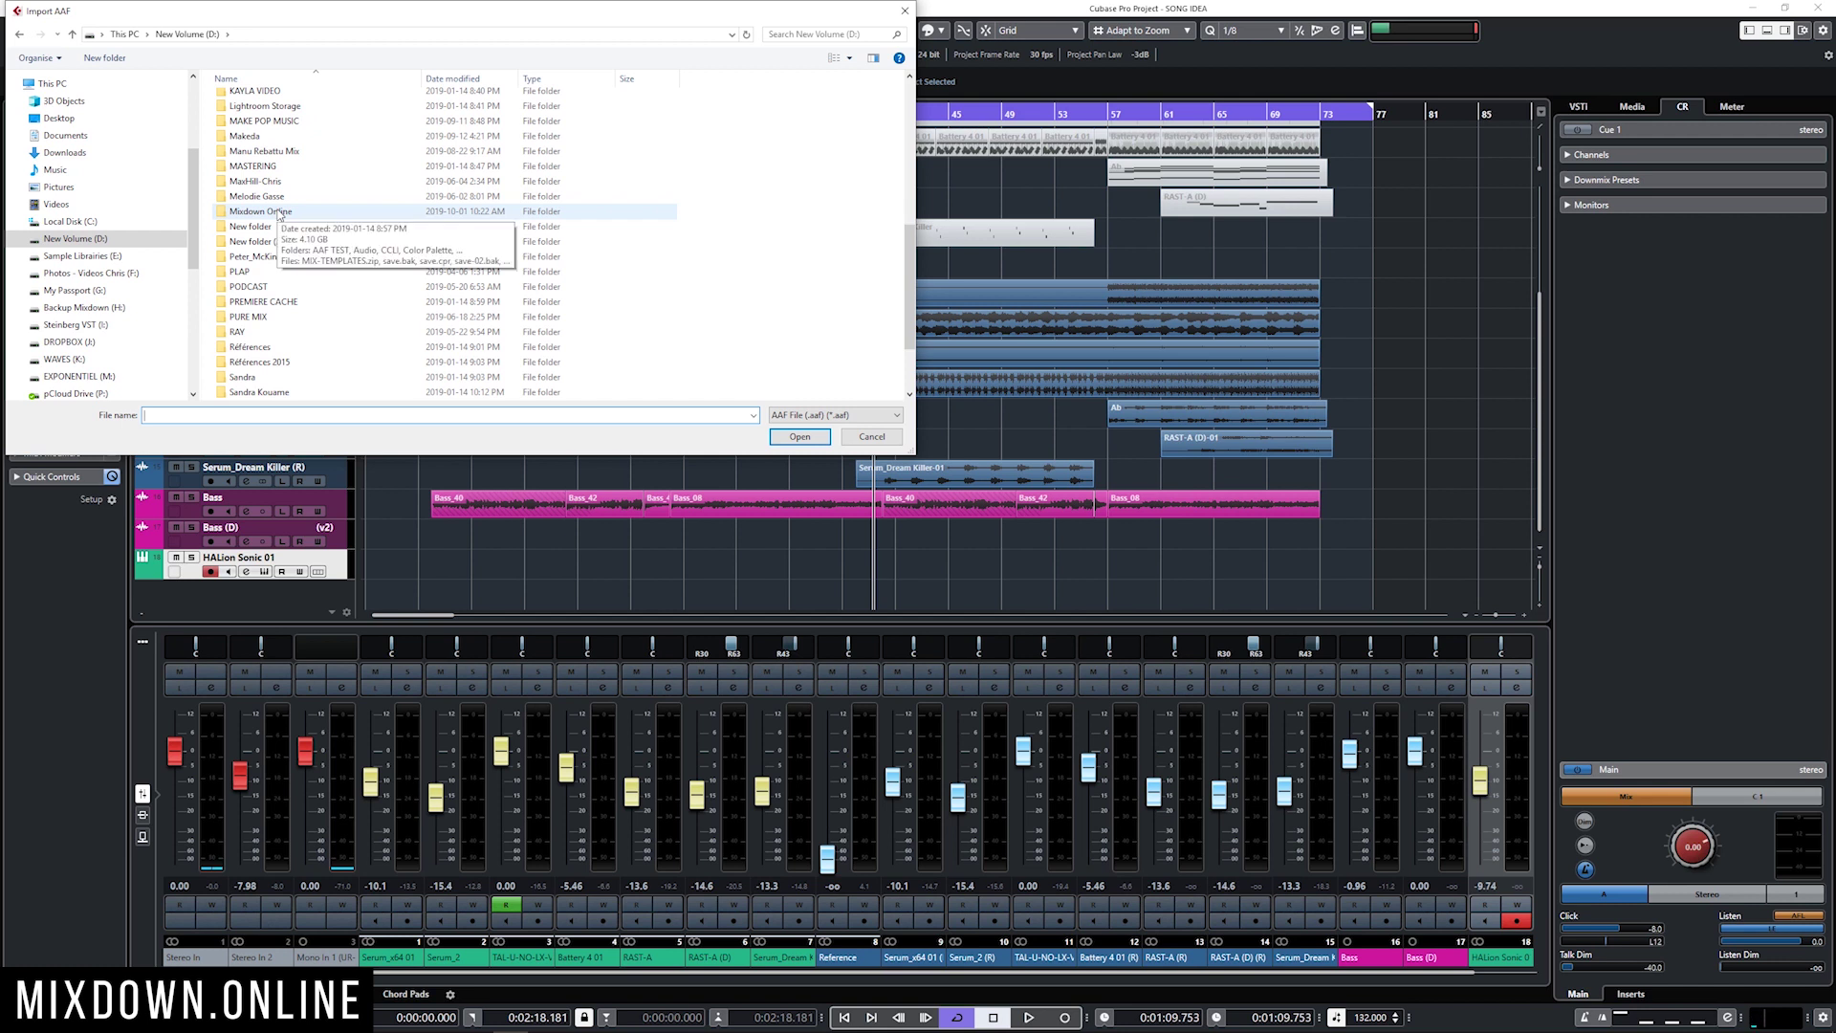
pyautogui.doubleClick(280, 212)
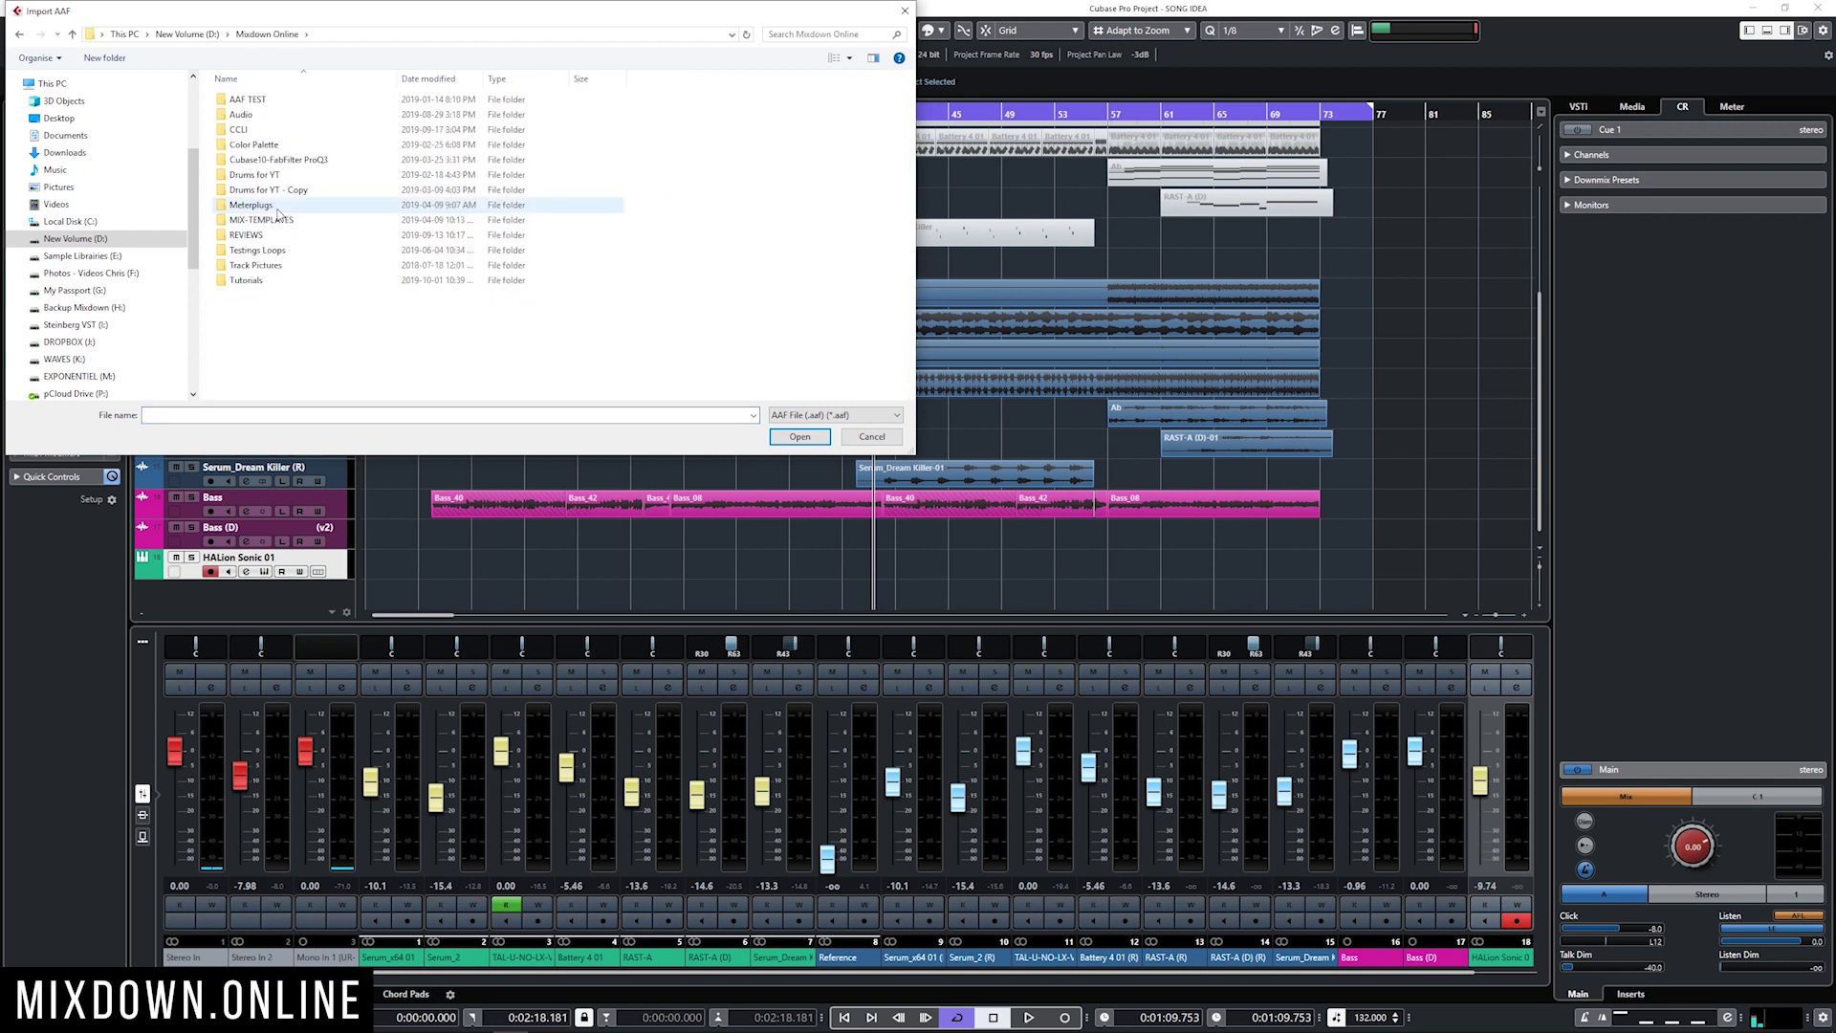
pyautogui.doubleClick(247, 280)
pyautogui.doubleClick(256, 110)
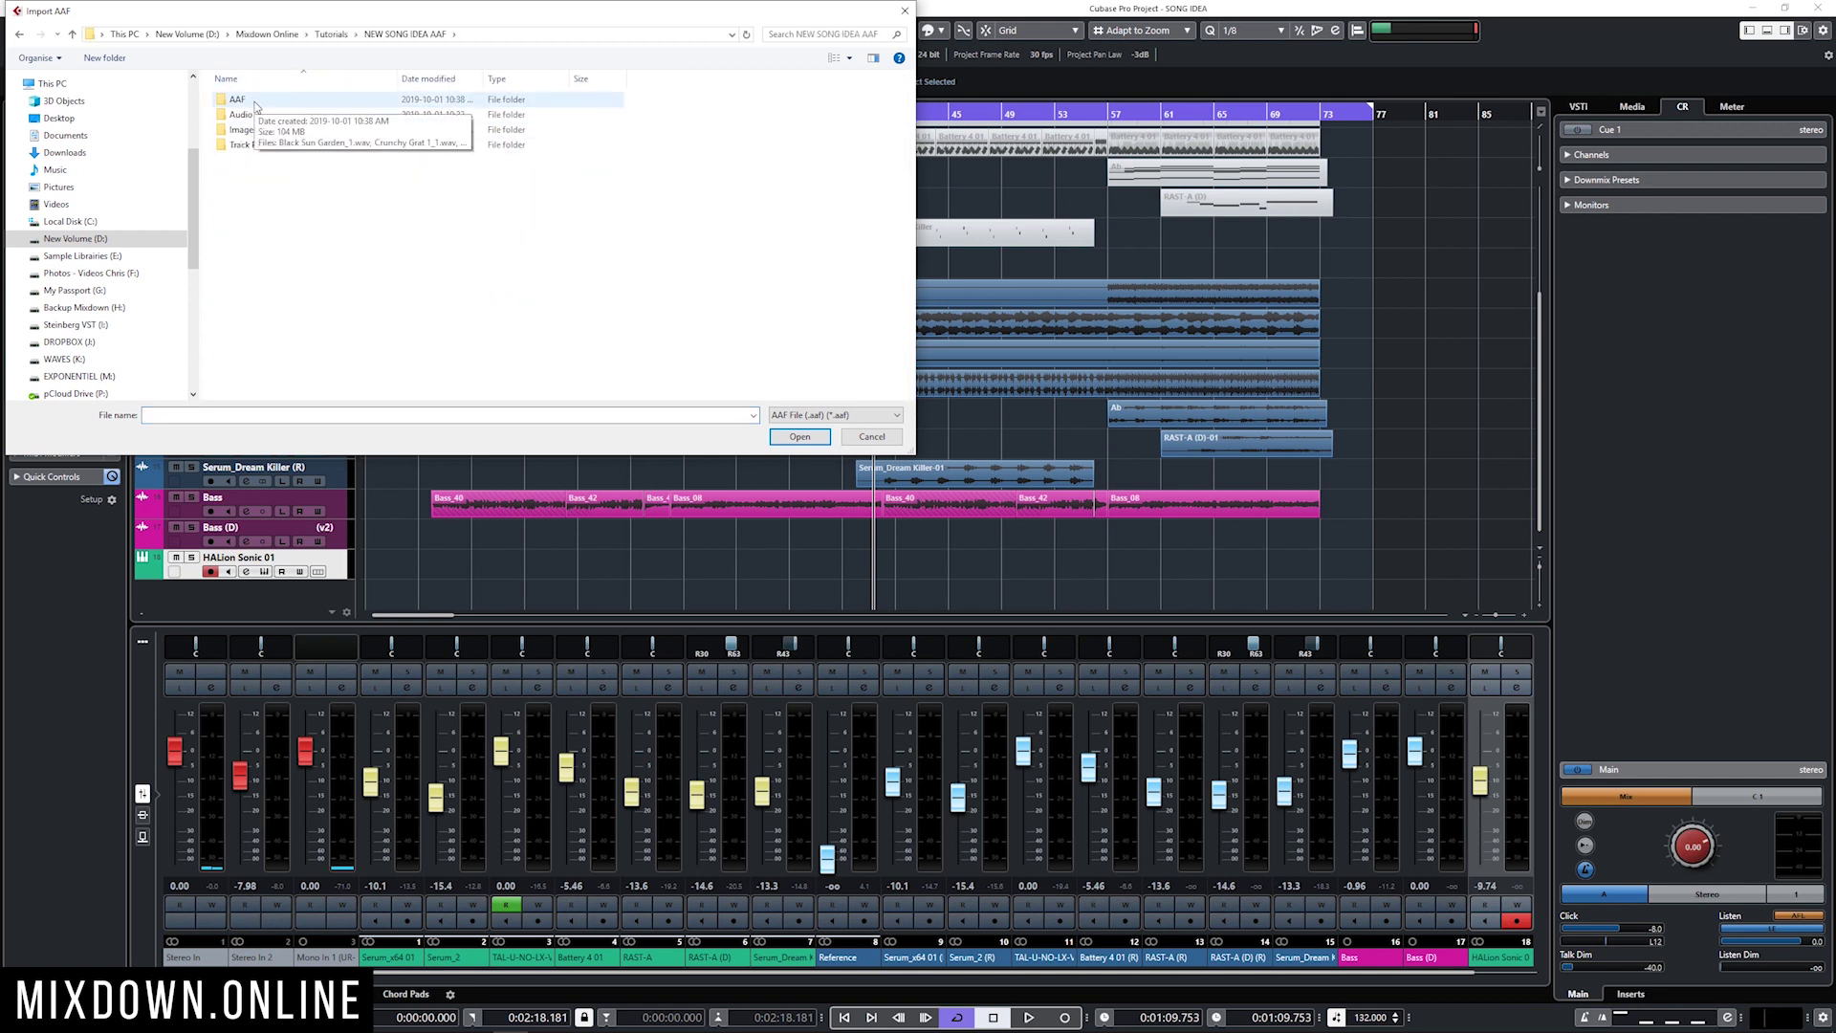
pyautogui.doubleClick(254, 104)
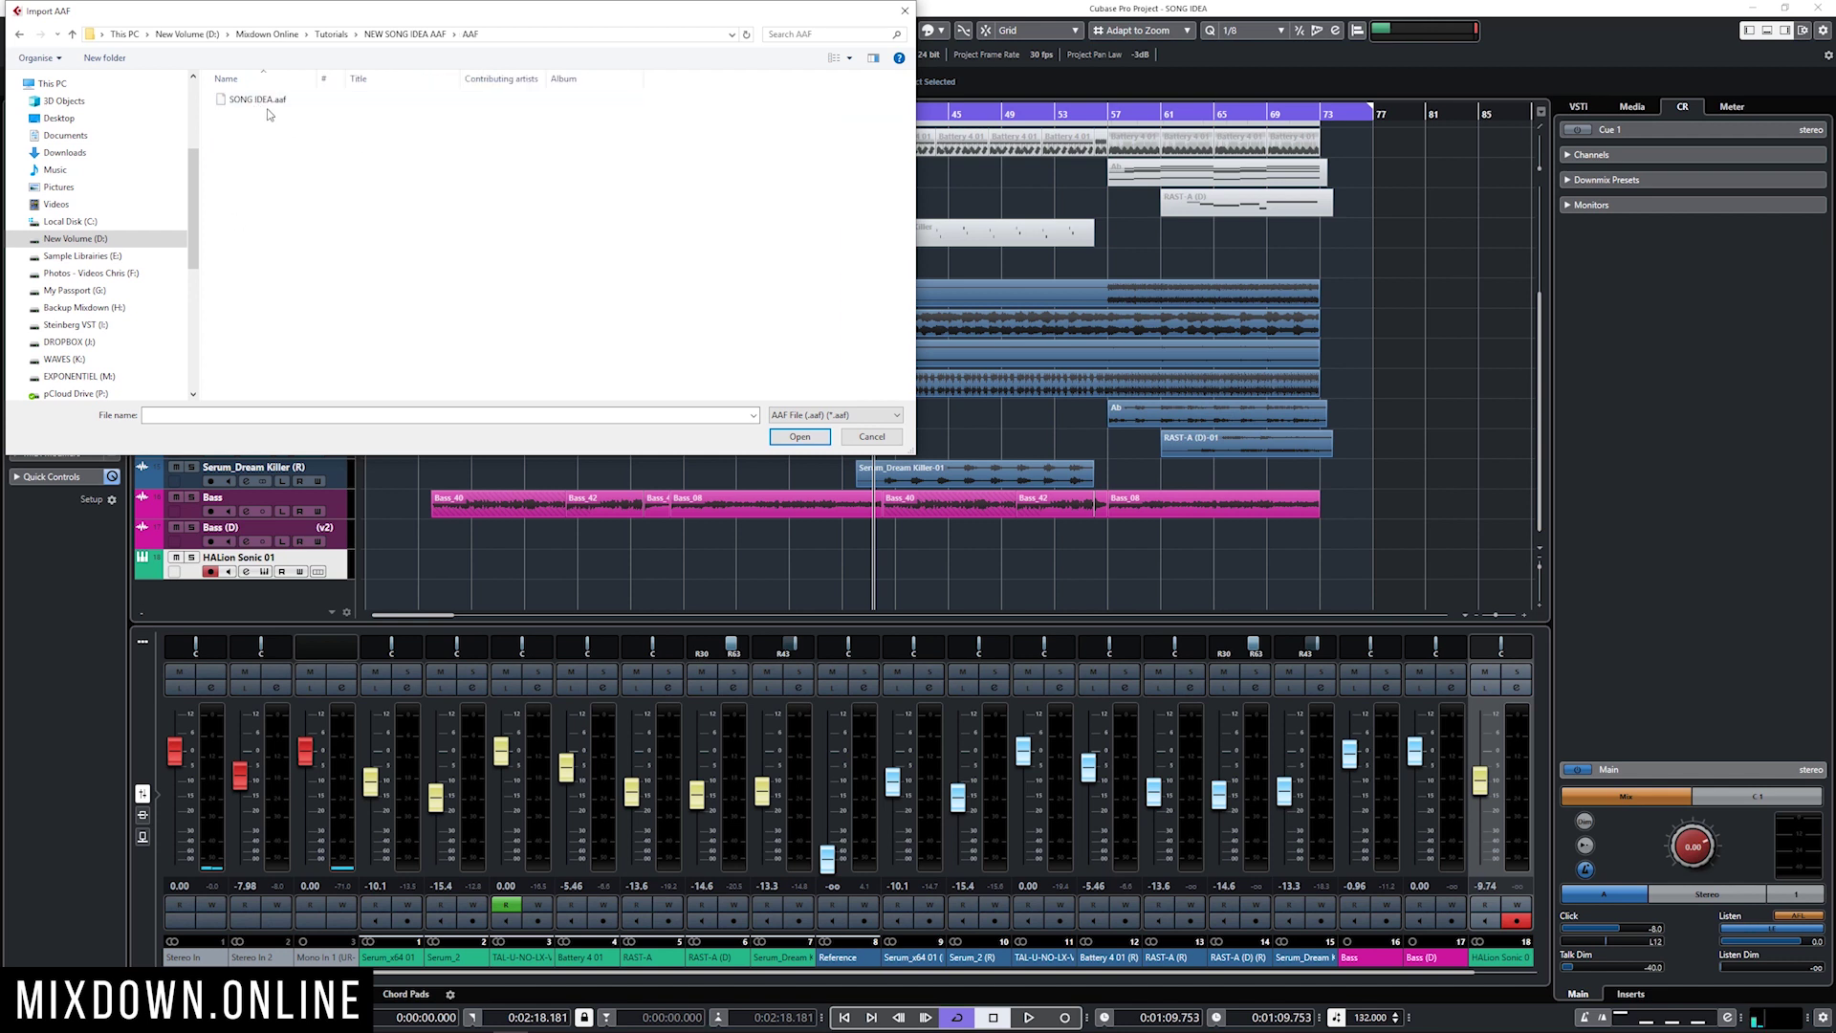
pyautogui.click(258, 103)
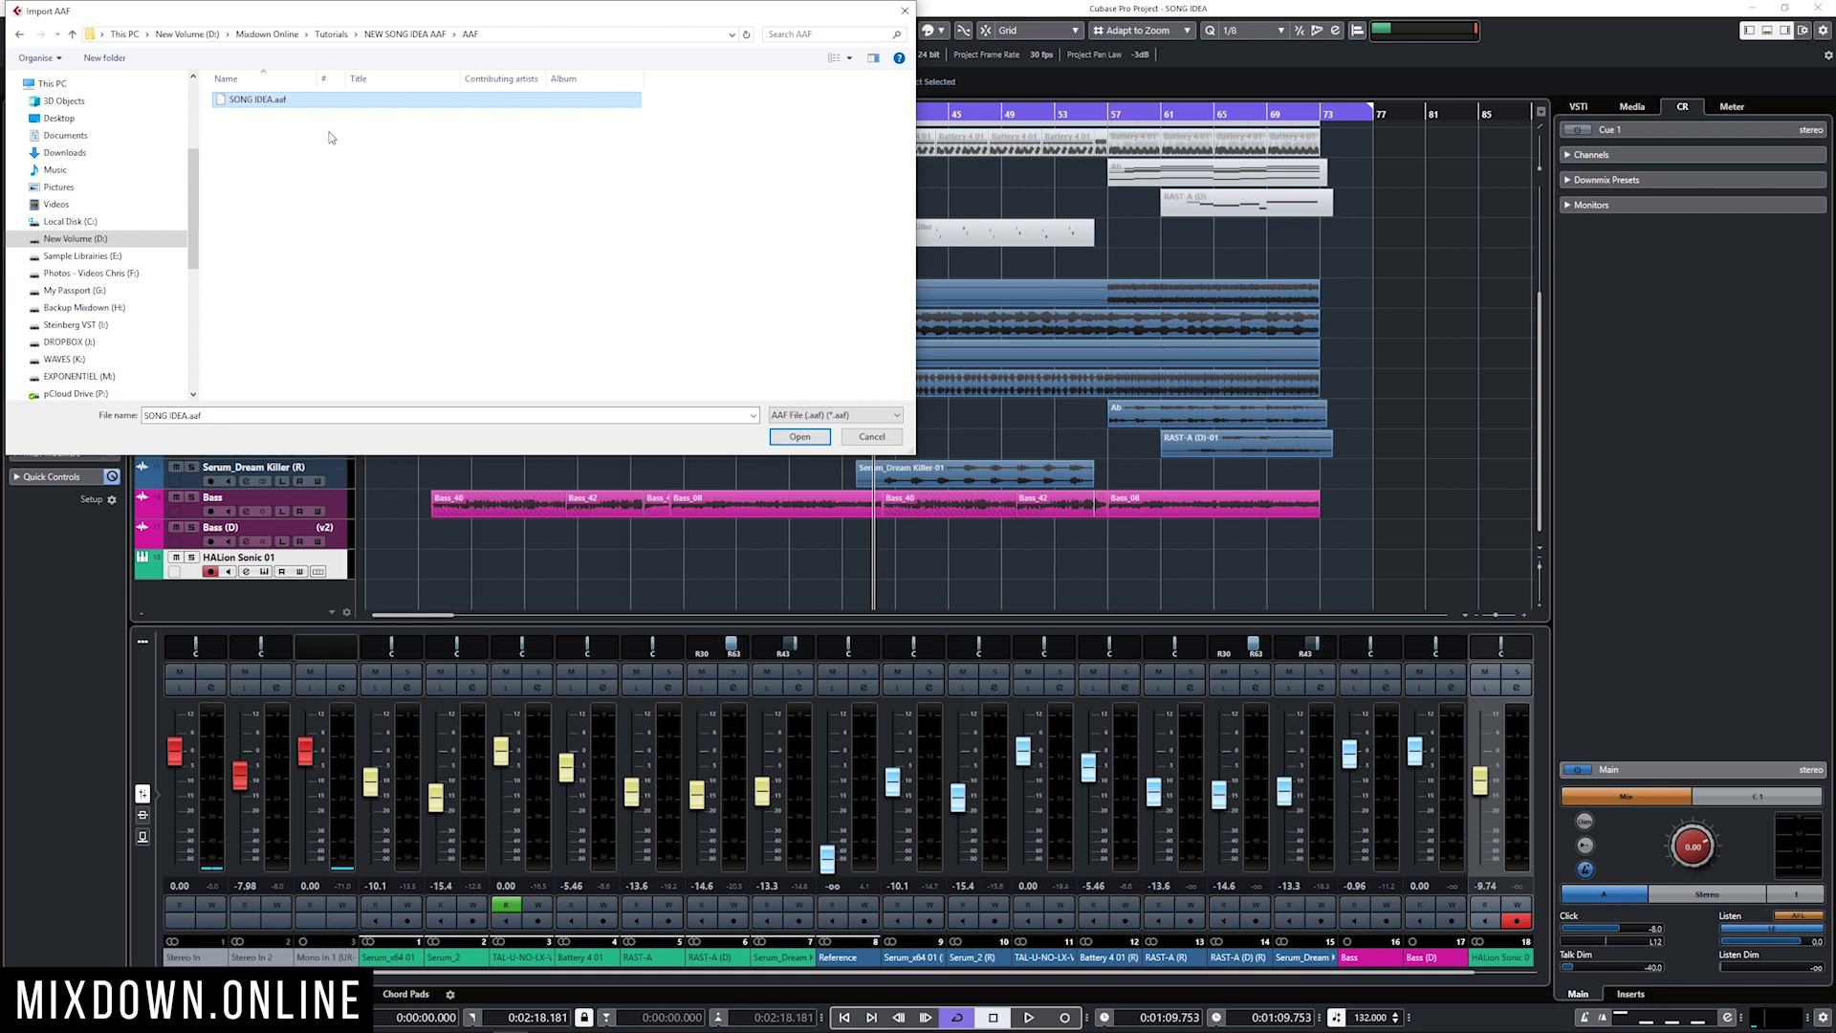
pyautogui.click(795, 440)
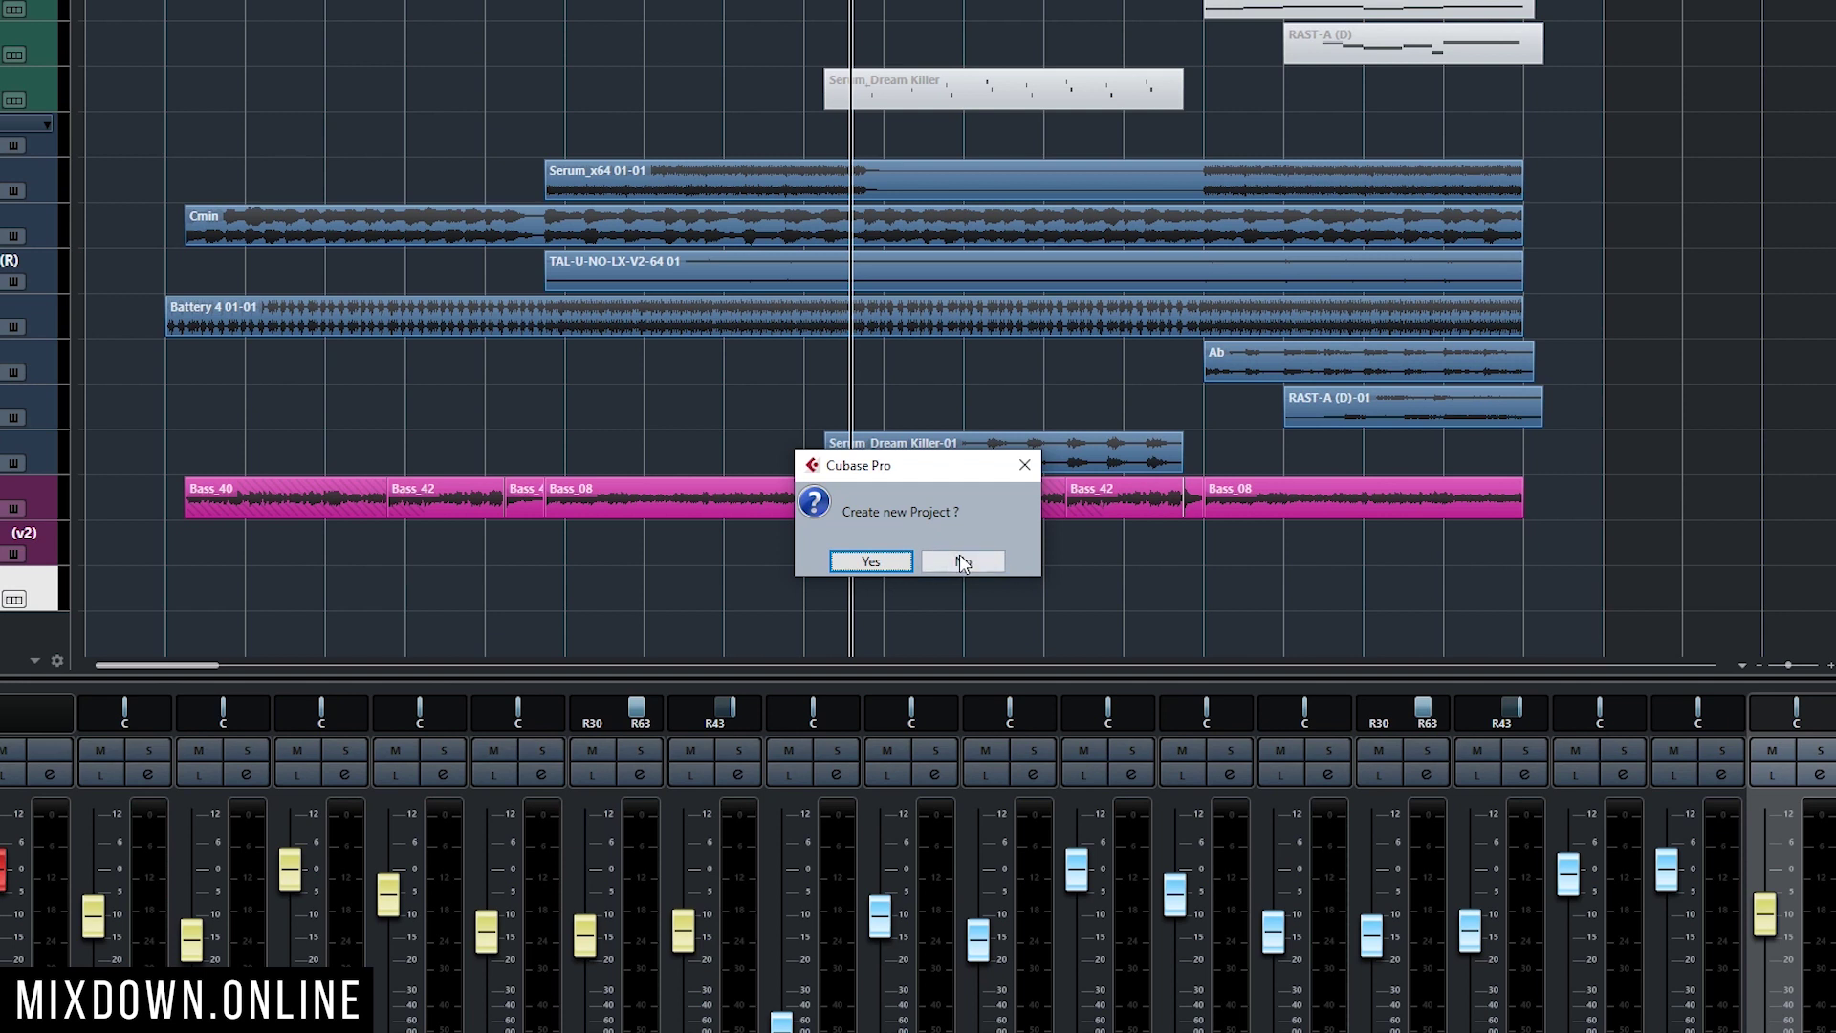
# Import all nine AAF tracks into the current project at absolute position, not a new project
pyautogui.click(963, 562)
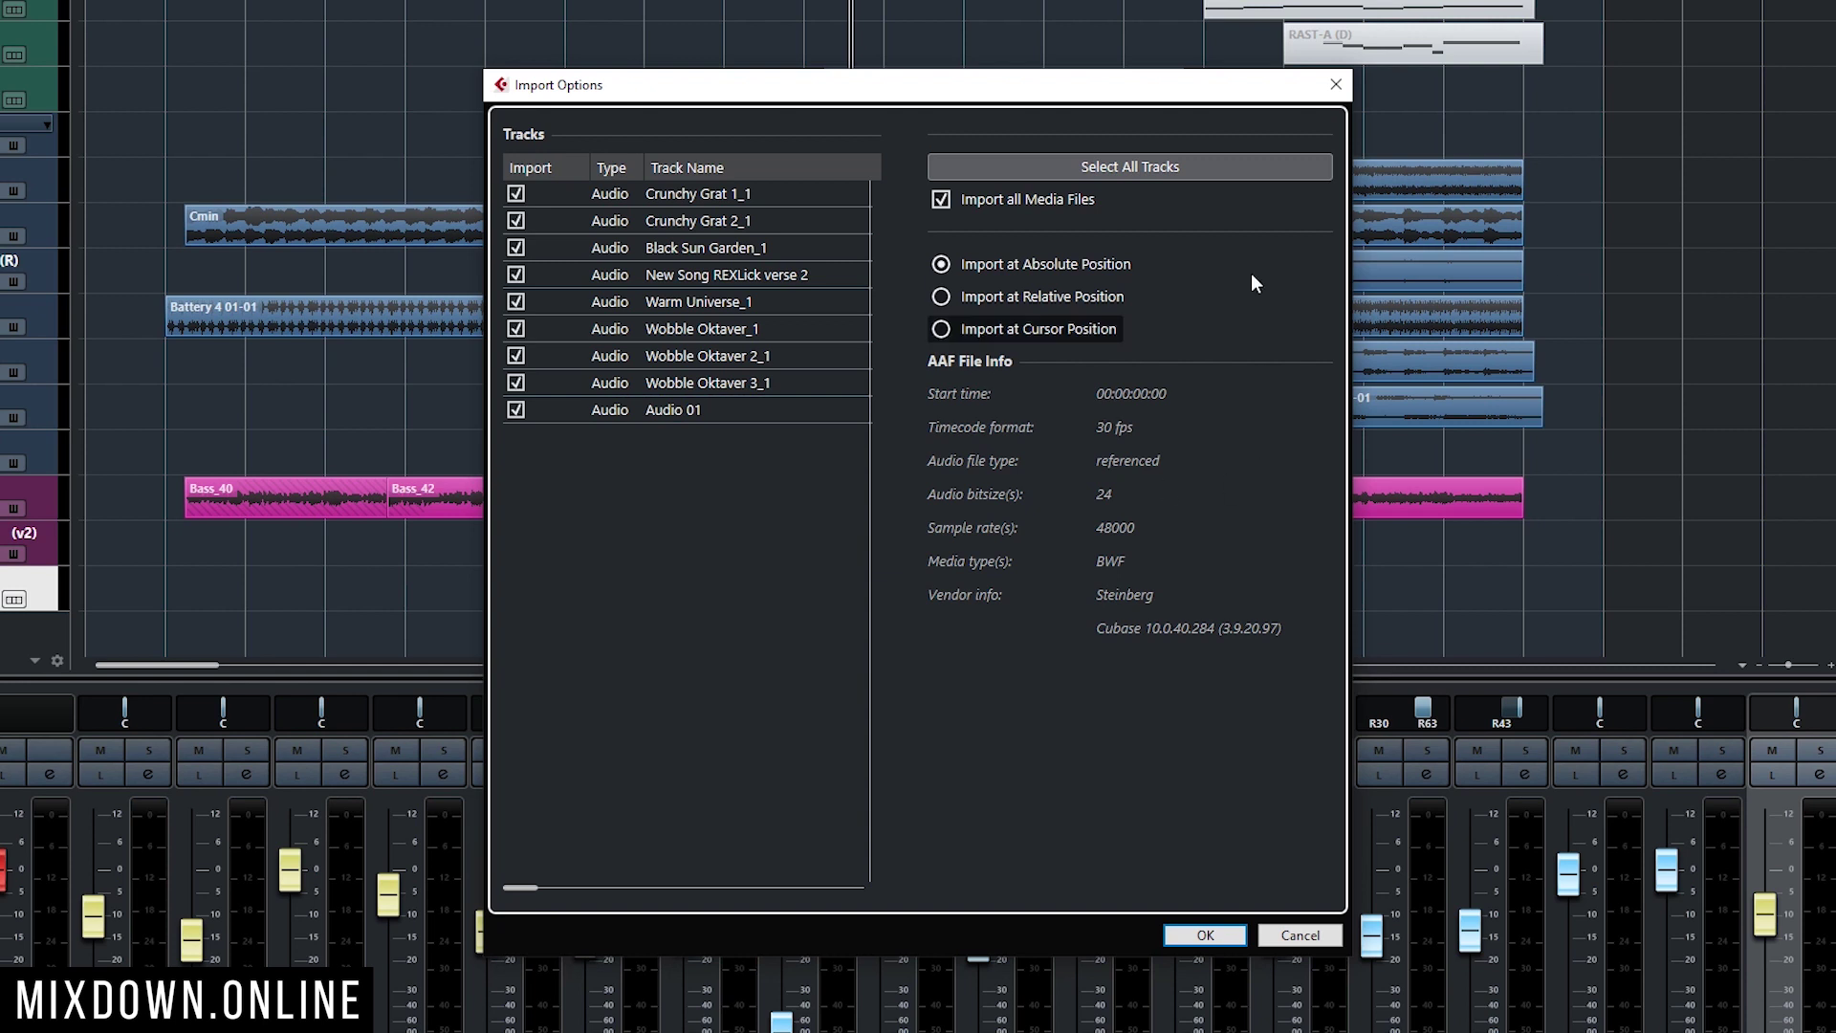
pyautogui.click(1215, 177)
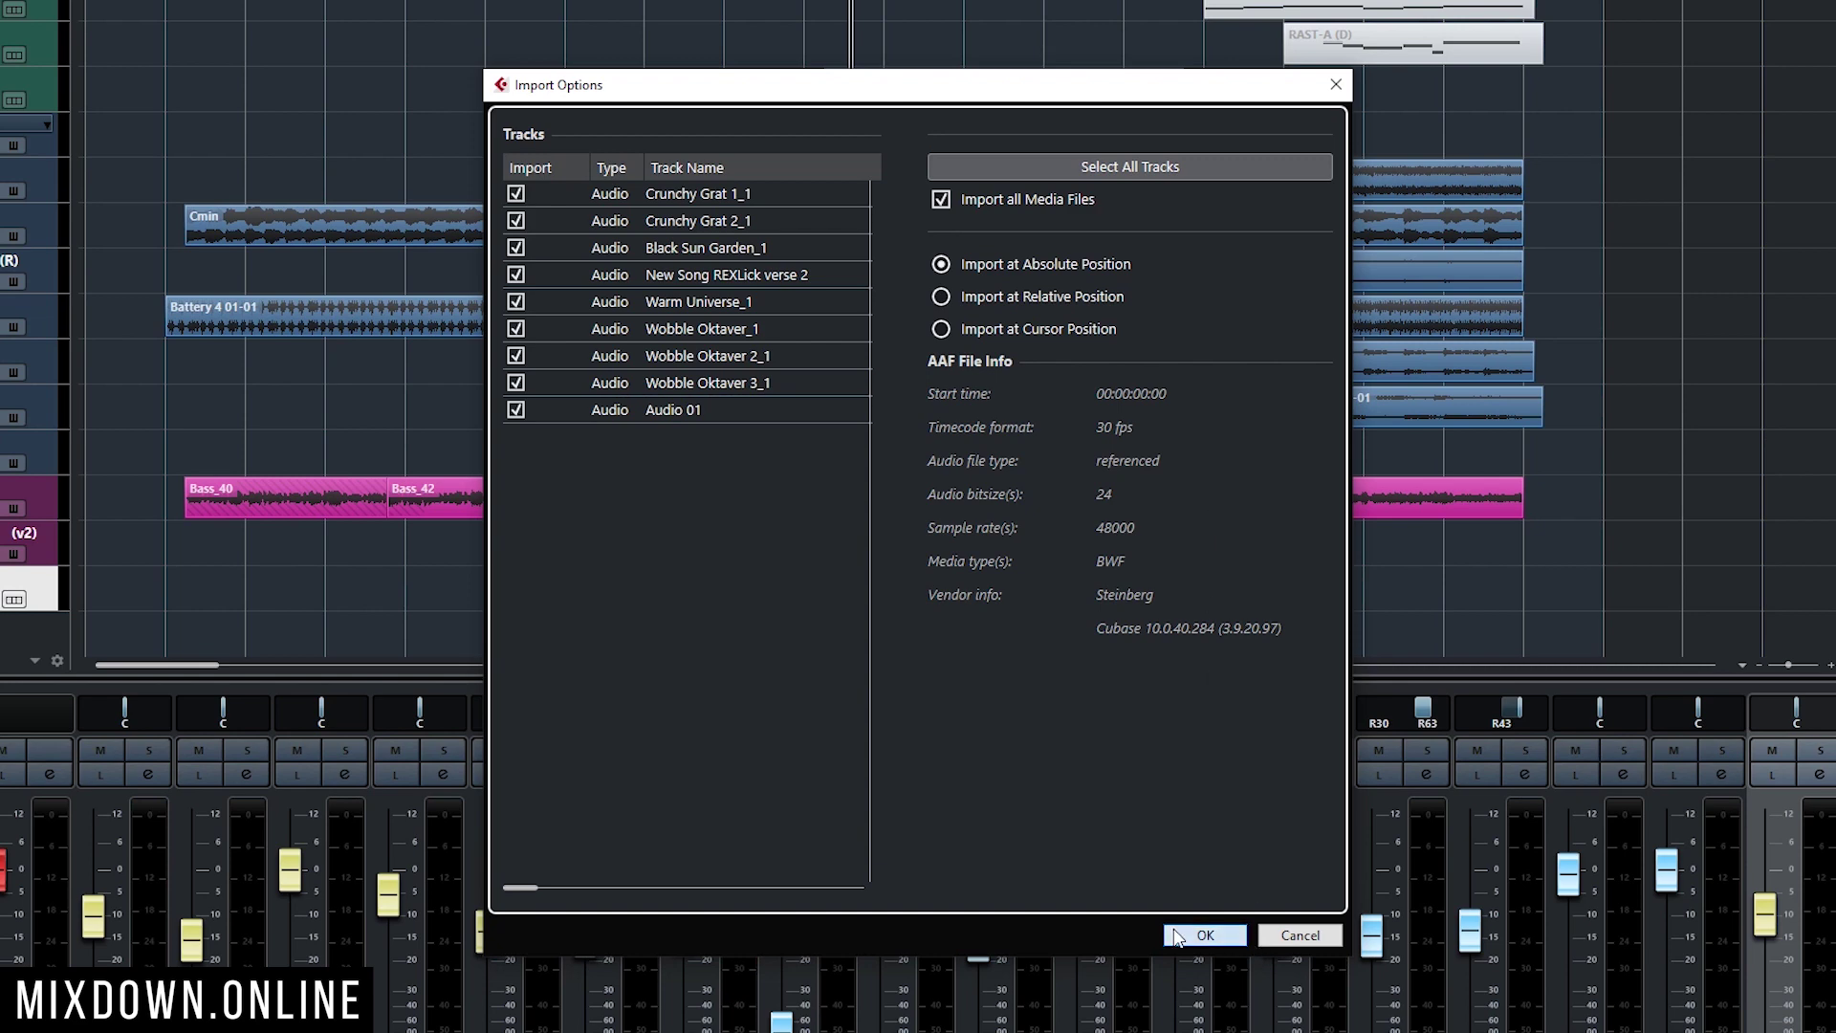
pyautogui.click(1242, 935)
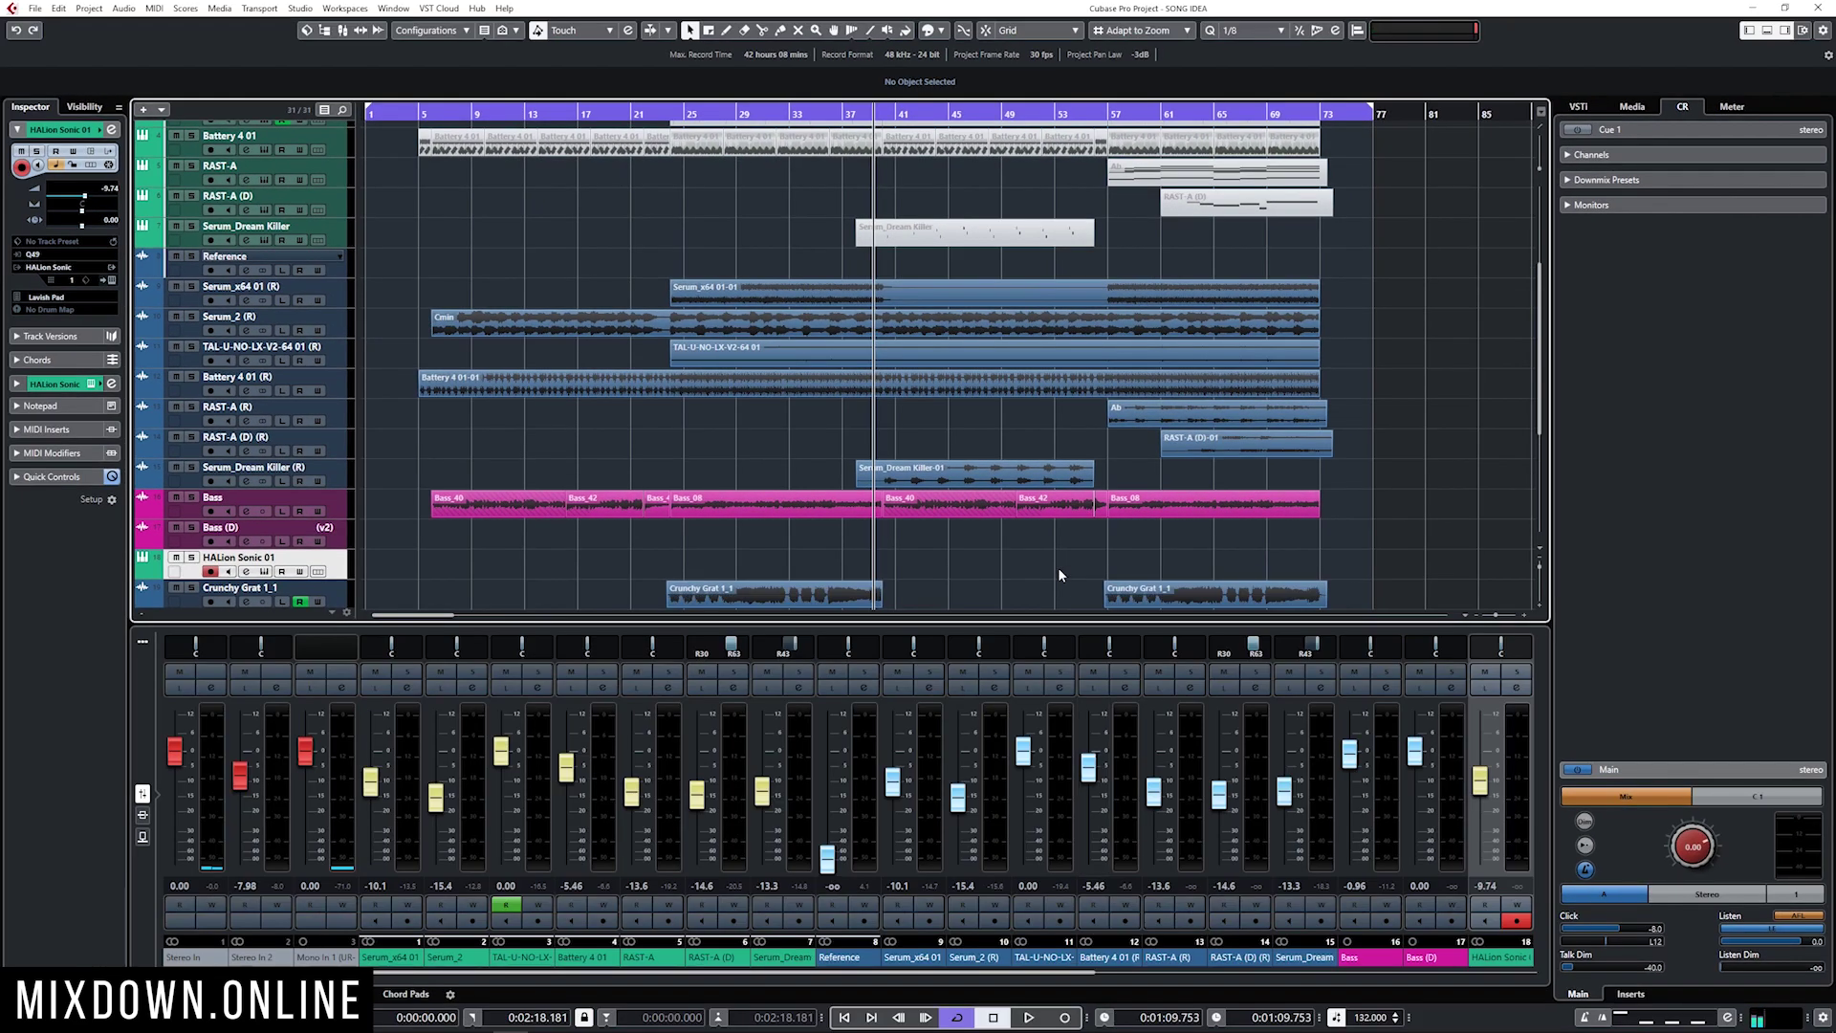
# Play the project from around bar 40 to hear the imported tracks
pyautogui.scroll(-5, 730, 376)
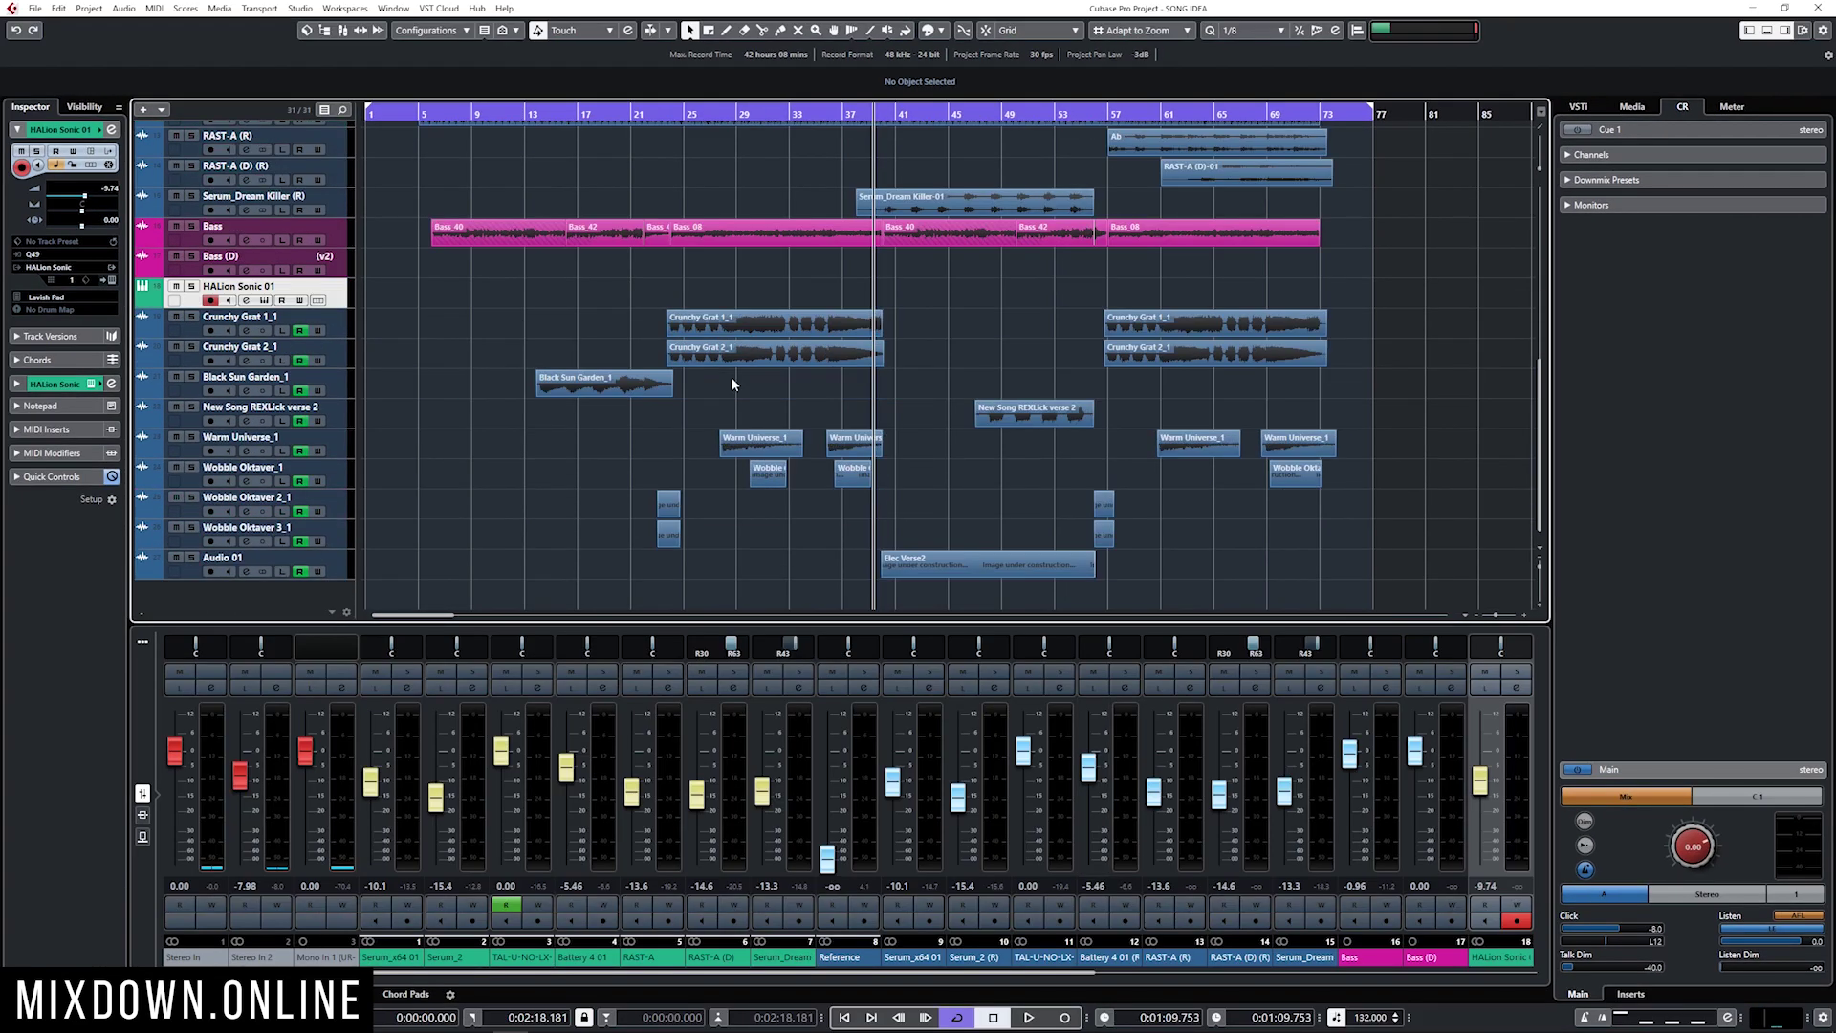
pyautogui.press('Down')
pyautogui.press('Down')
pyautogui.press('Down')
pyautogui.press('Down')
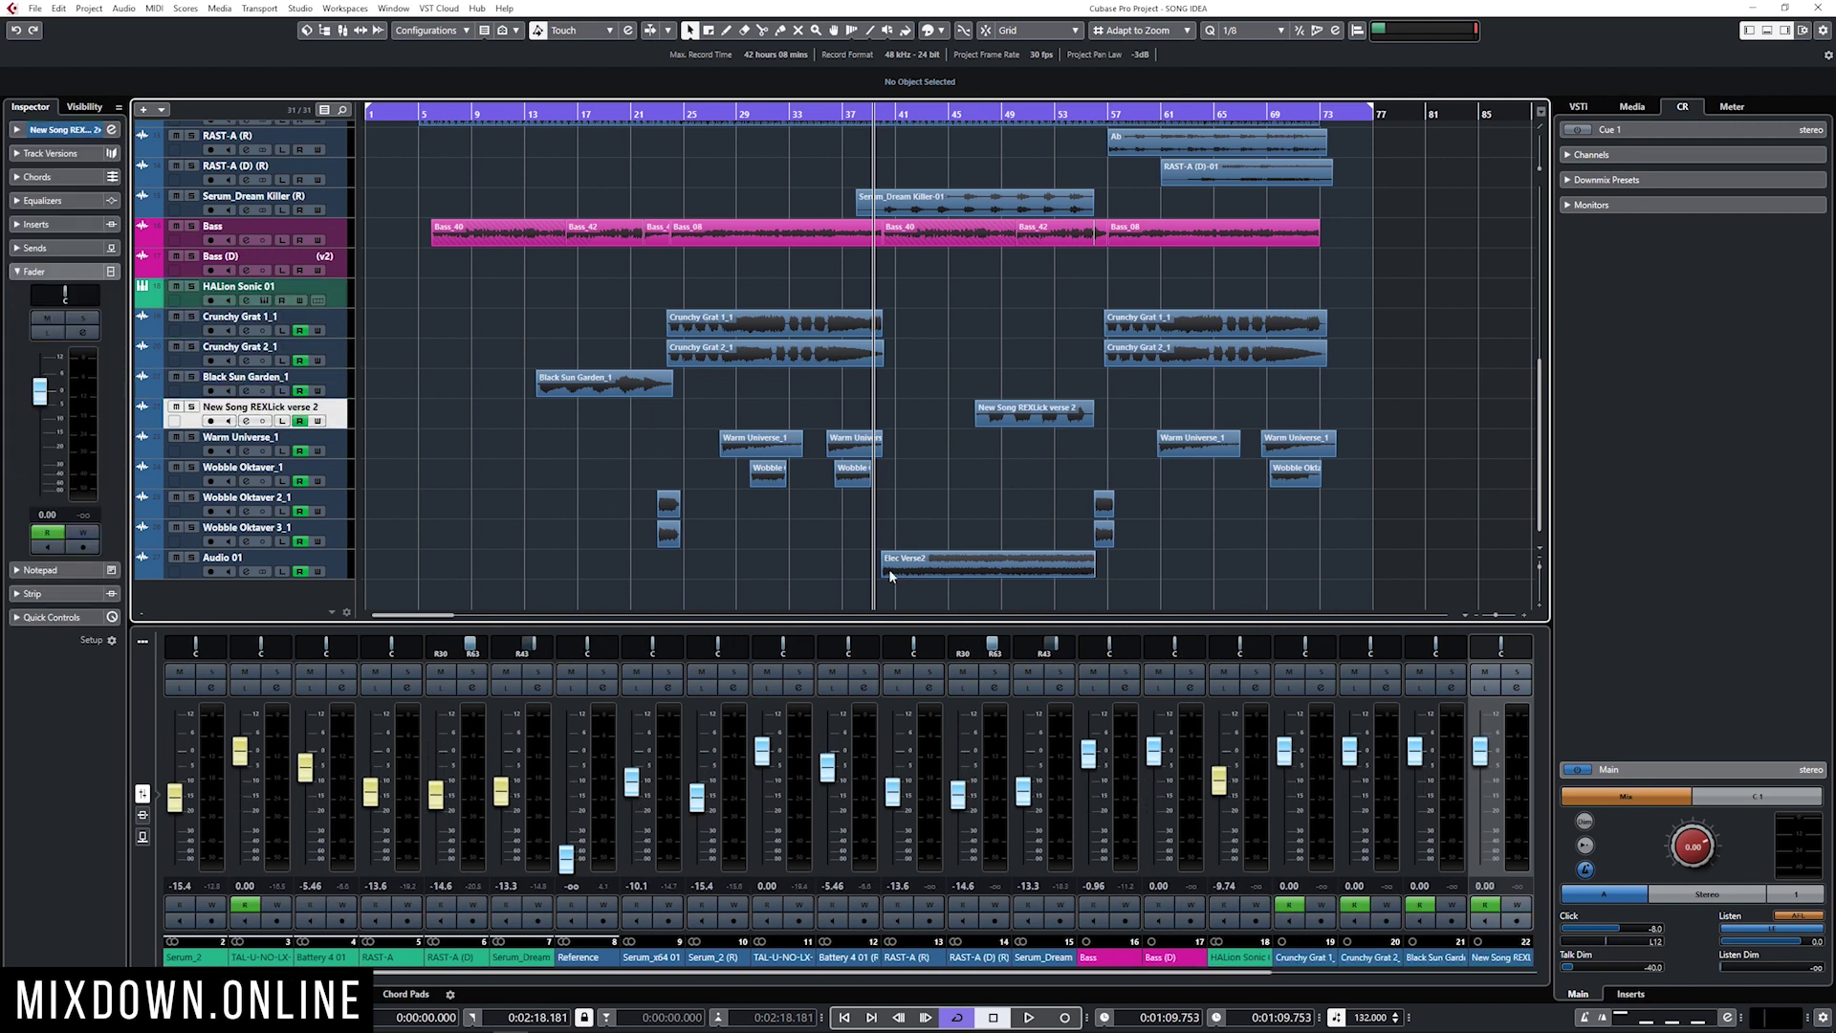
pyautogui.click(1213, 459)
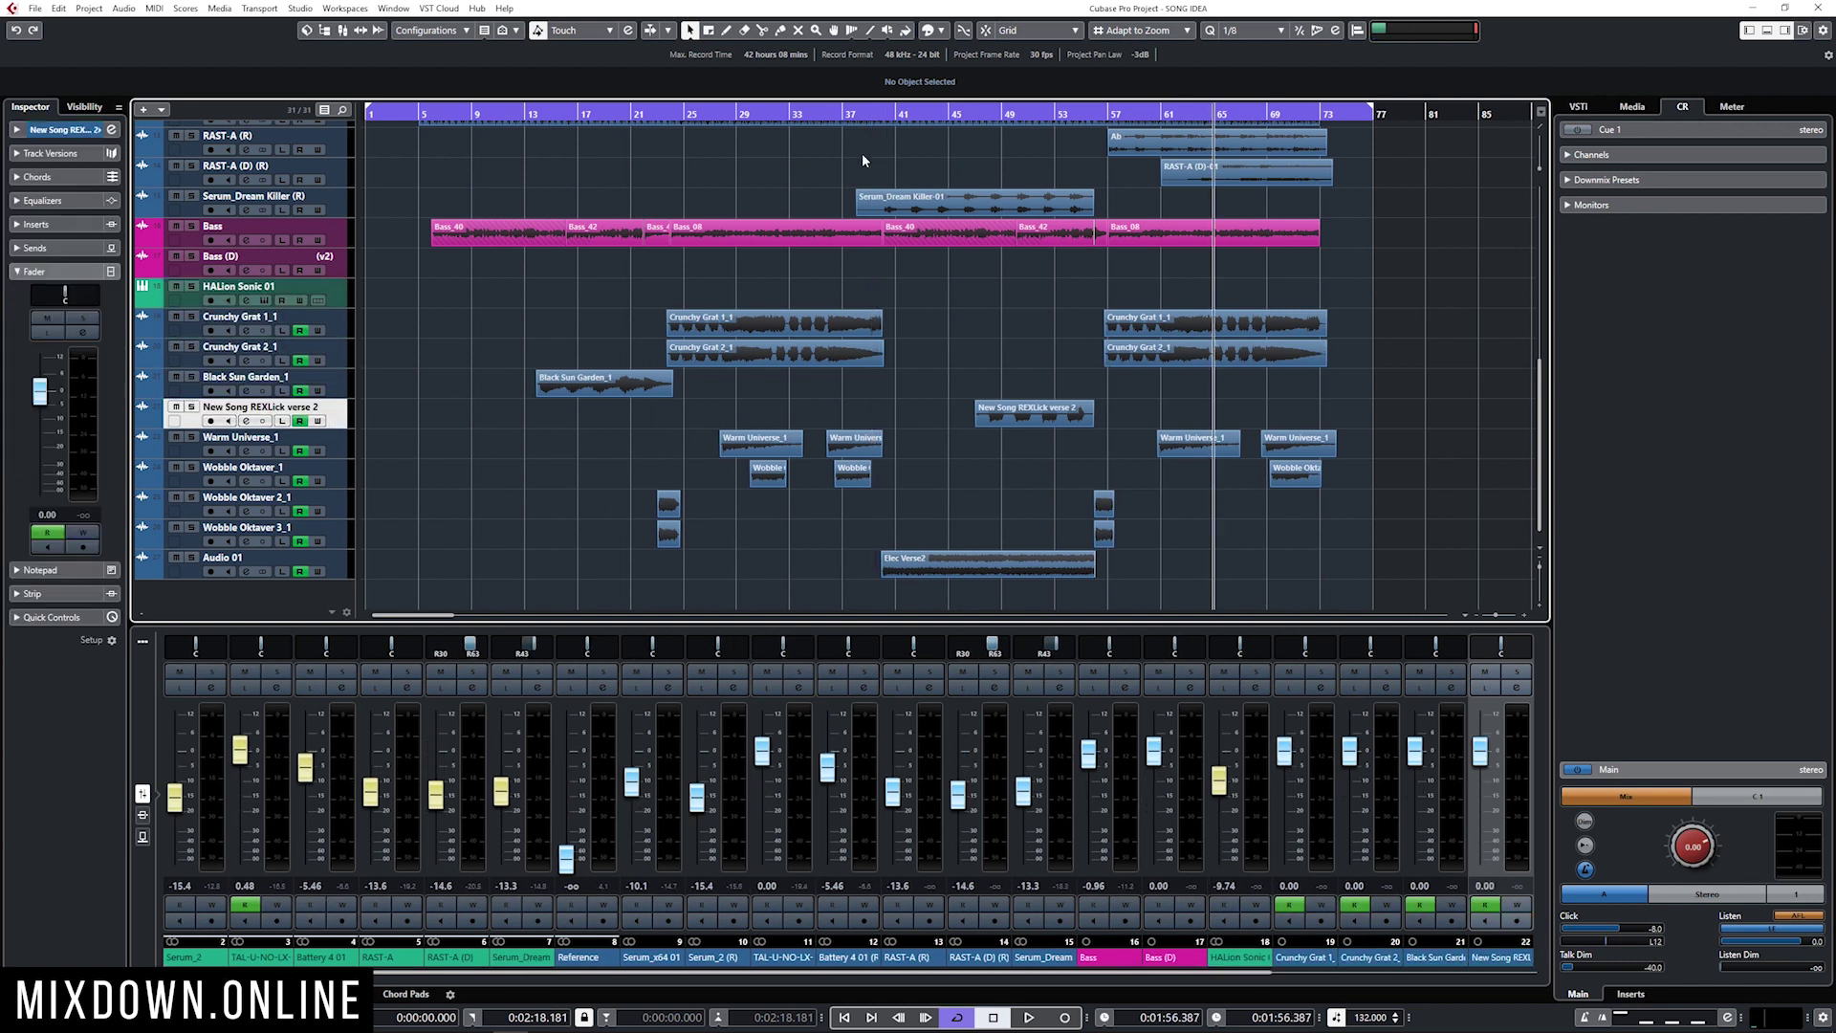
pyautogui.click(884, 114)
pyautogui.press('space')
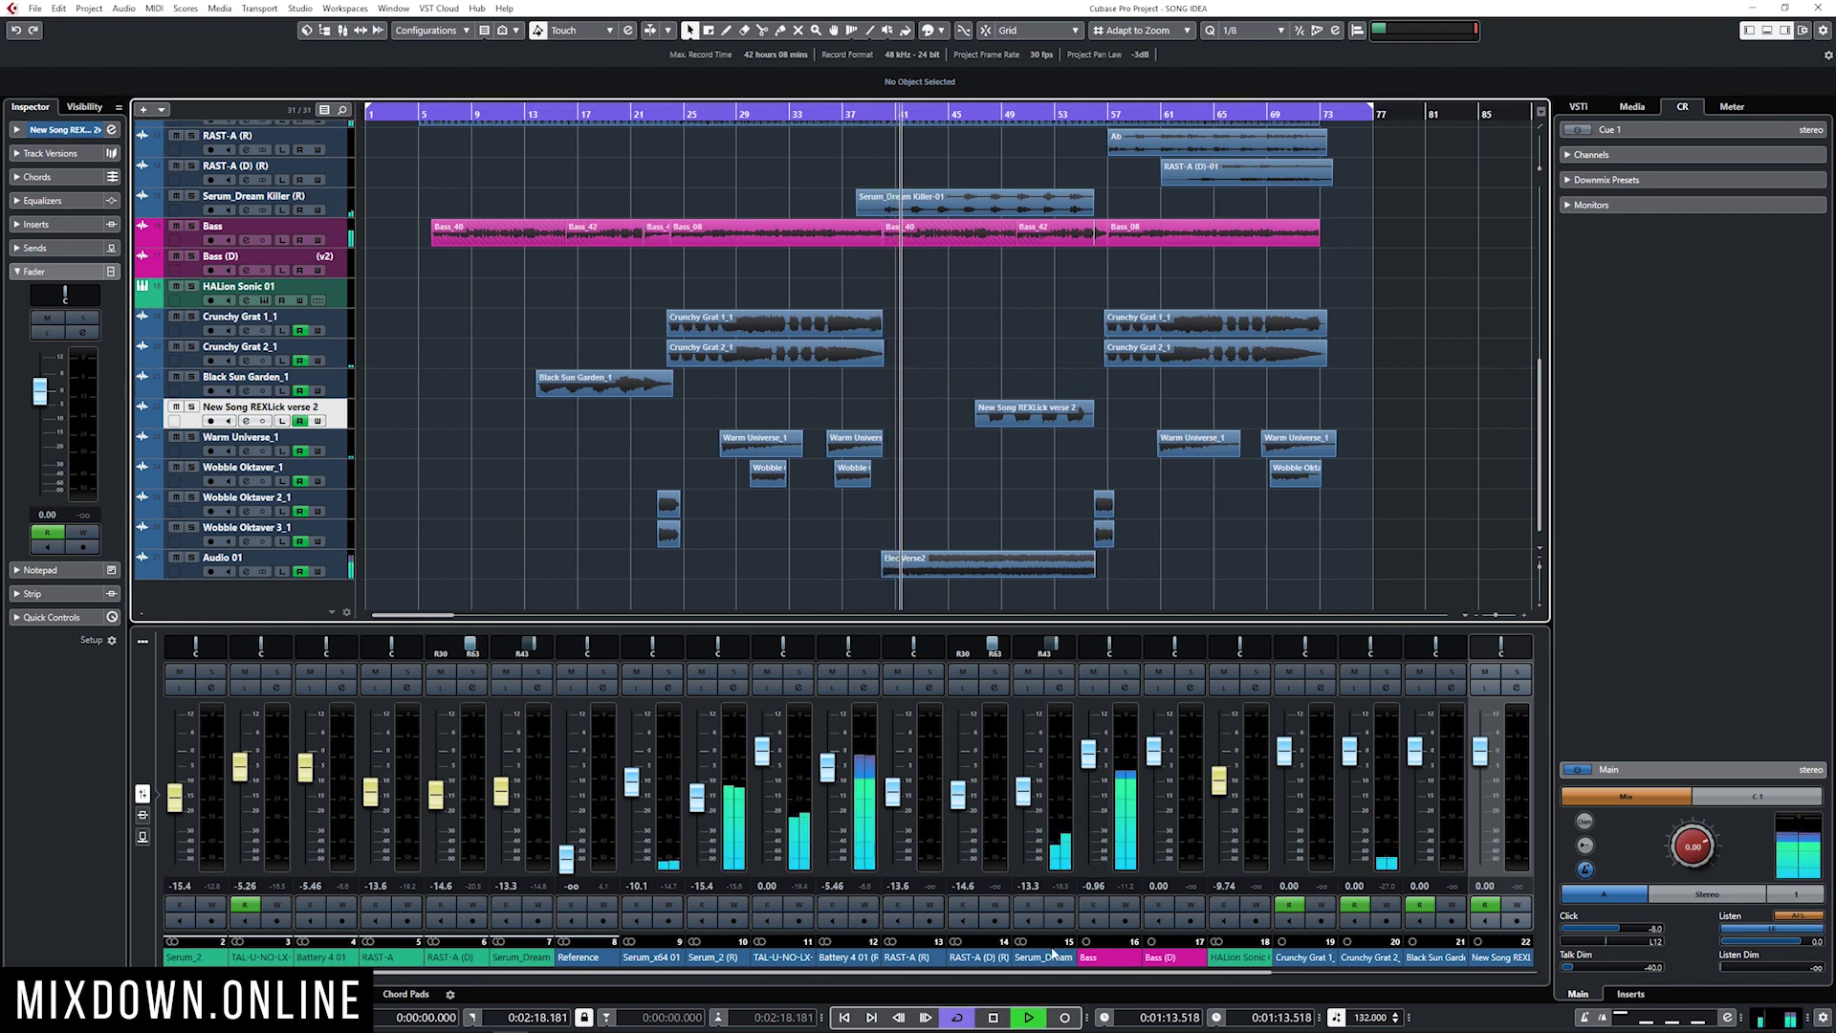
pyautogui.press('space')
# Select the imported mixer channels from Crunchy Grat 1 through Audio 01
pyautogui.hscroll(3, 1124, 969)
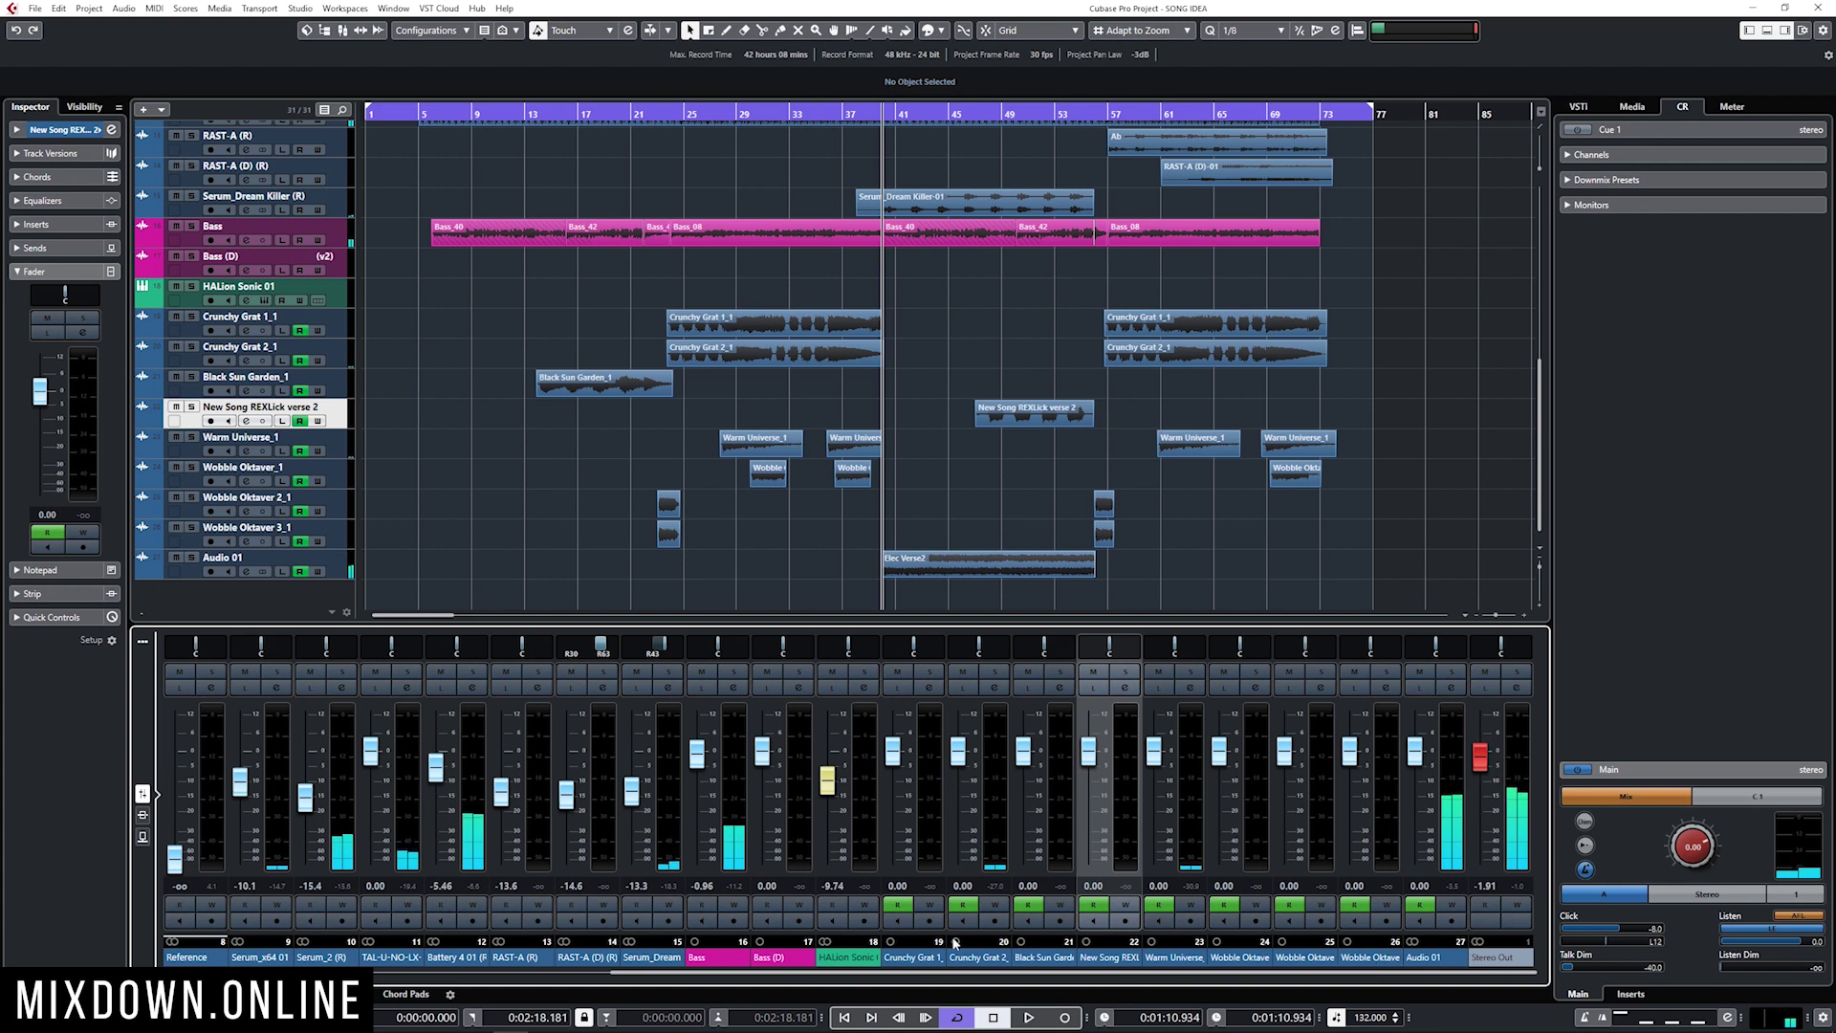
pyautogui.click(920, 967)
pyautogui.keyDown('shift'); pyautogui.click(1423, 957); pyautogui.keyUp('shift')
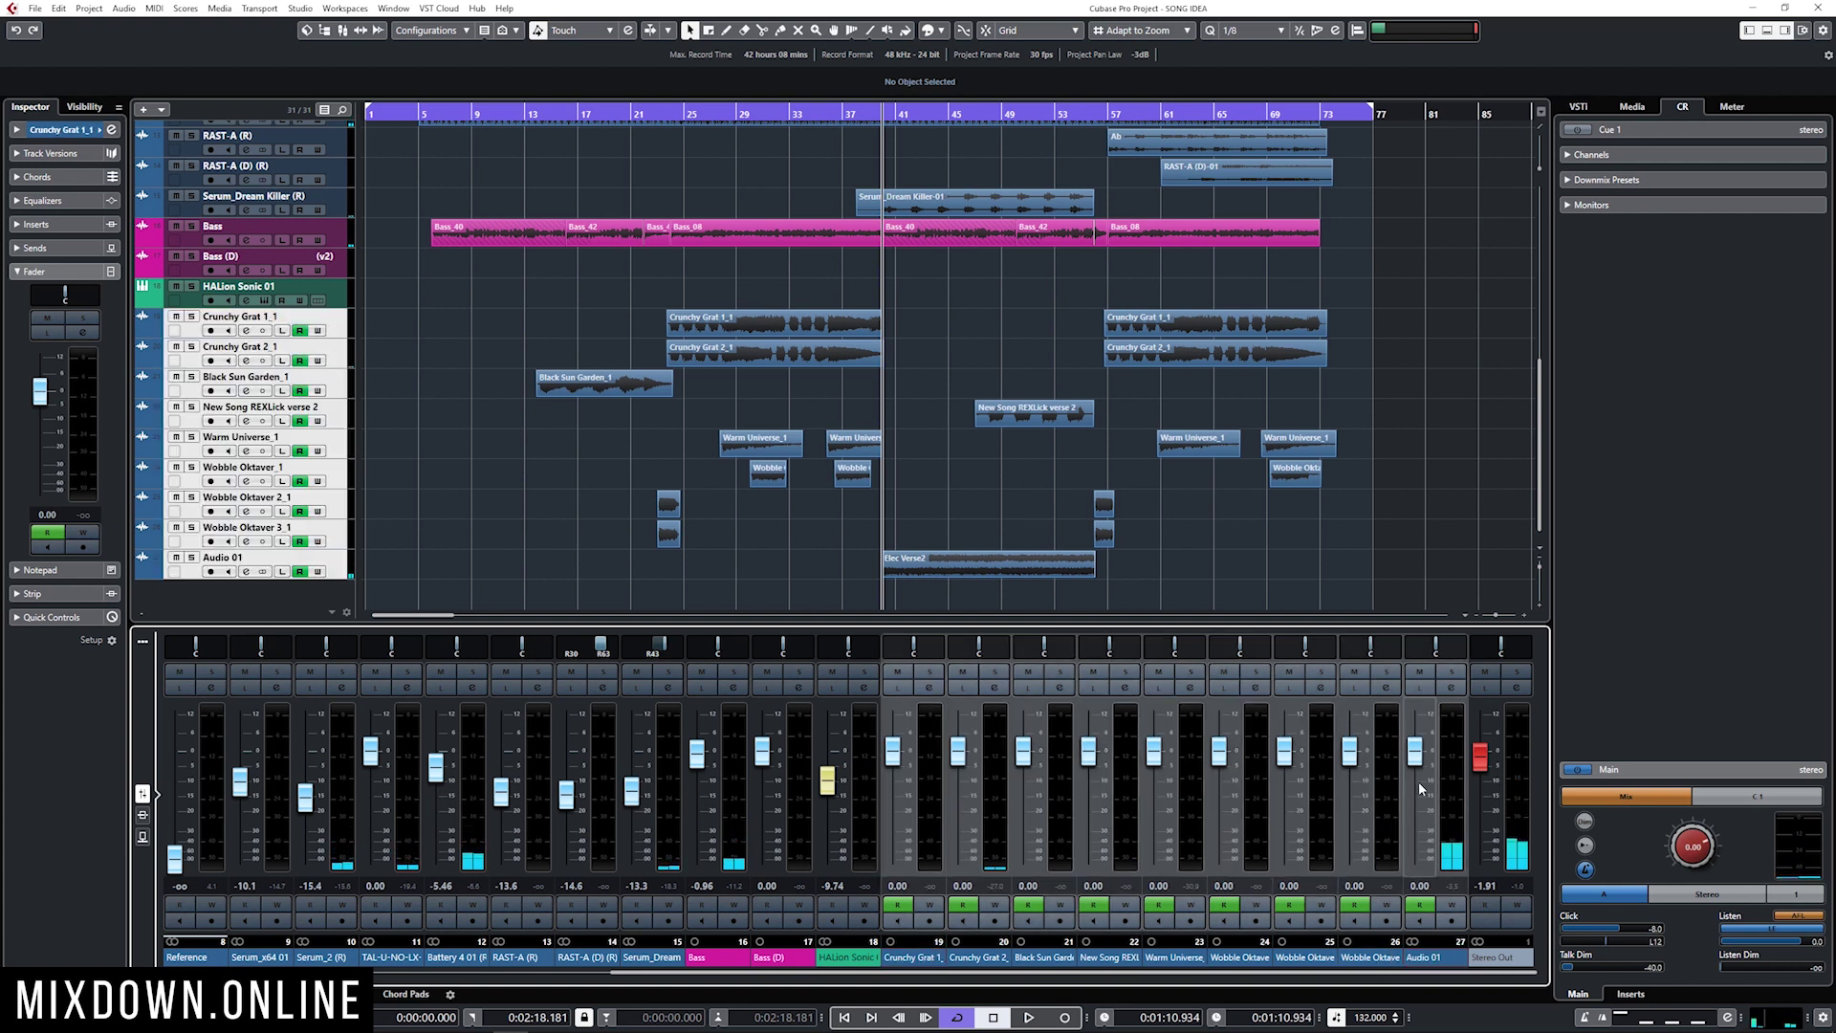